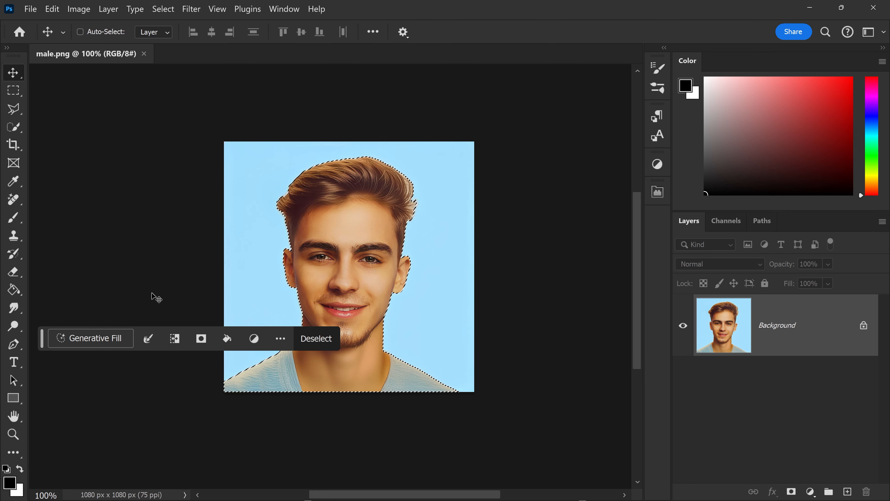
Open the portrait selection in Select and Mask and refine the hair edge on the image's right side with a size 40 brush.
click(149, 338)
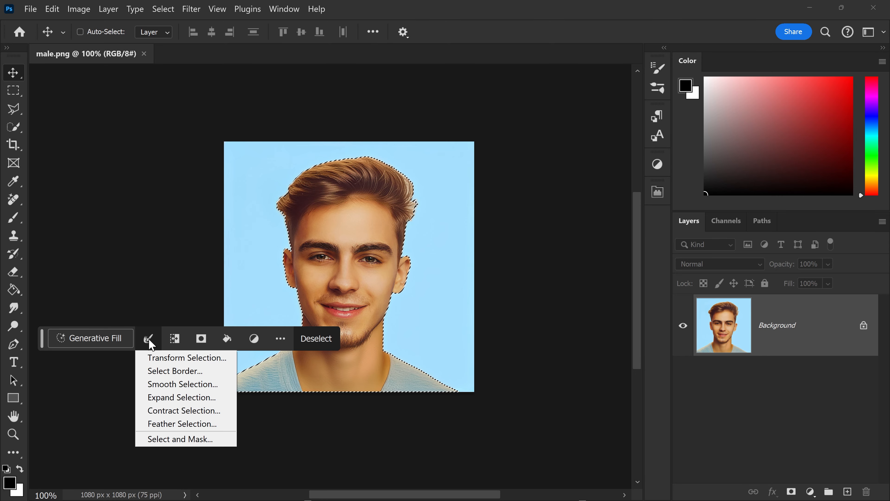
click(201, 439)
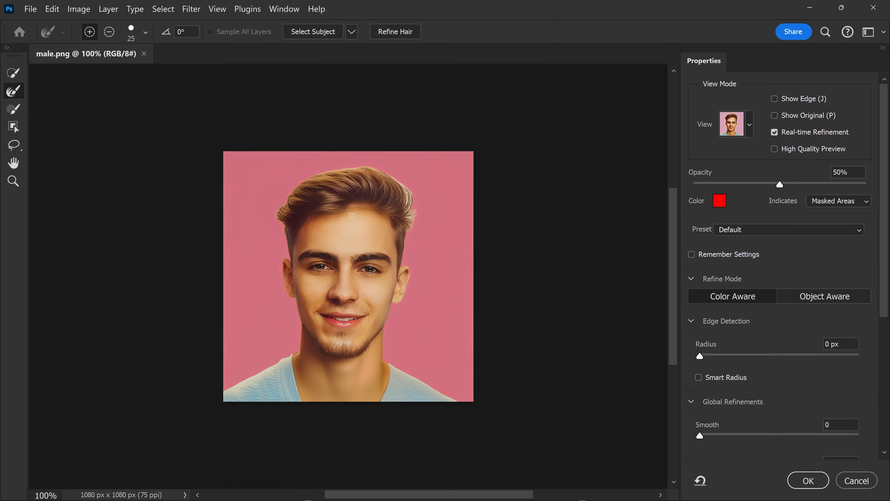
alt+scroll(406, 210, up, 4)
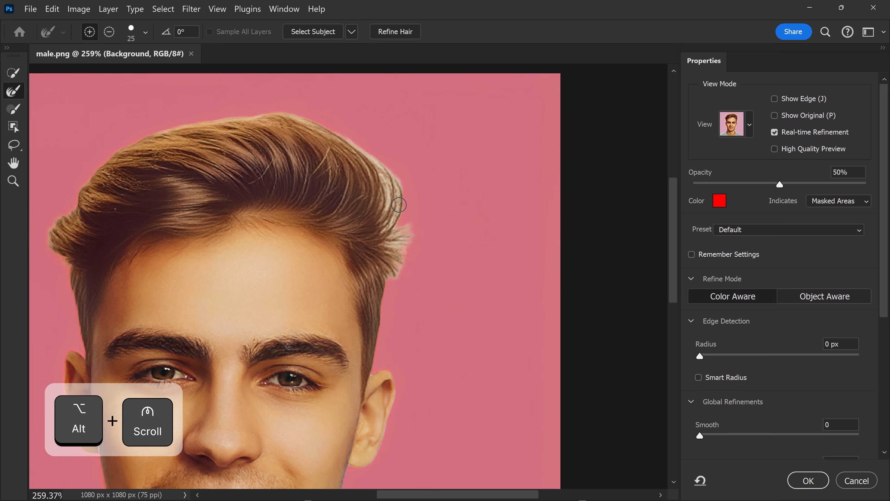
key(bracketleft)
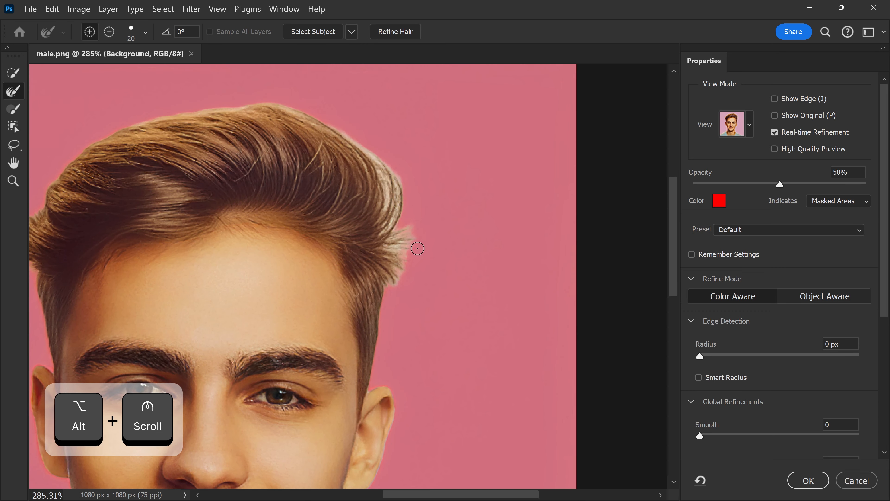
key(bracketright)
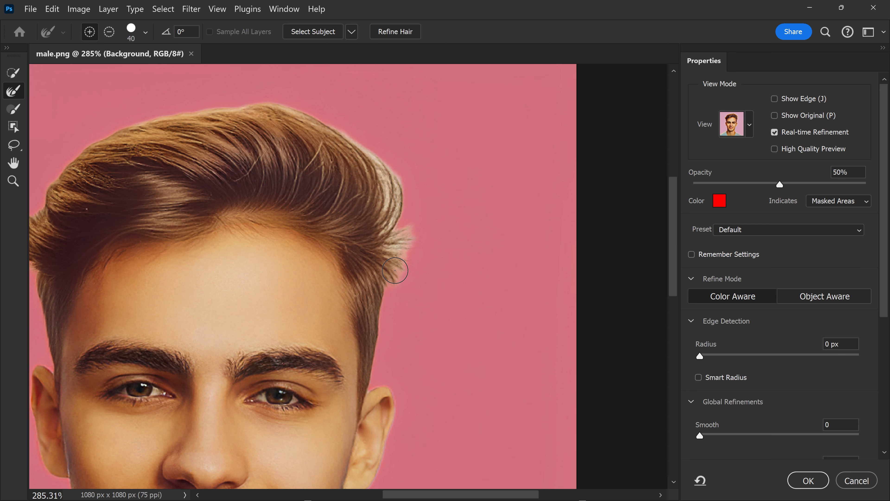
mouse_move(401, 250)
mouse_down()
mouse_move(390, 248)
mouse_move(393, 199)
mouse_move(373, 154)
mouse_move(325, 110)
mouse_up()
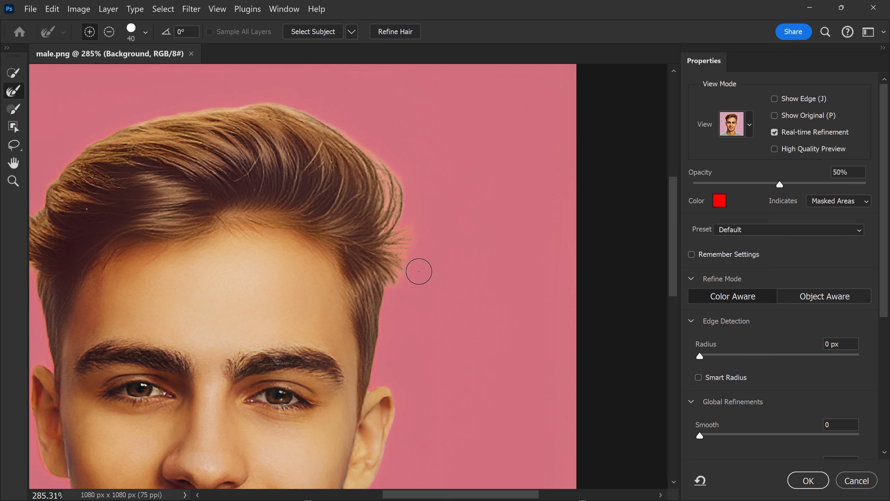
Refine the hair edges along the image's left side and the top of the head with a size 20 Refine Edge Brush.
drag(35, 356, 353, 318)
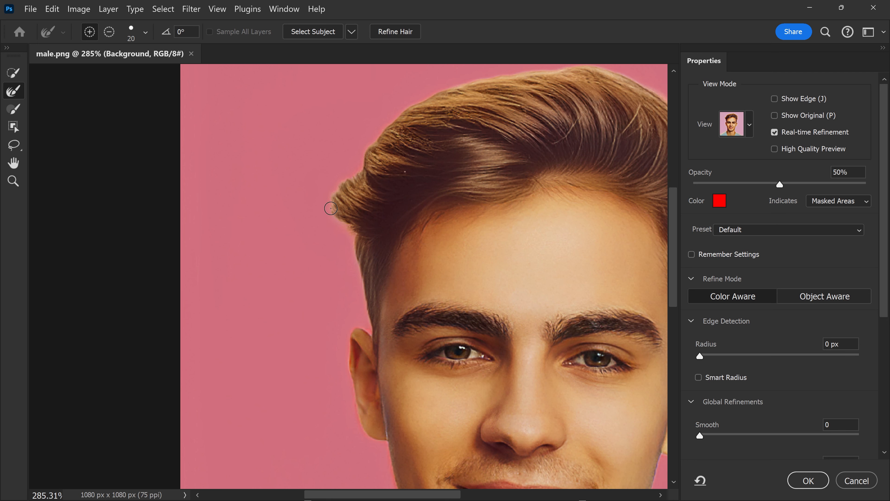
drag(493, 74, 286, 182)
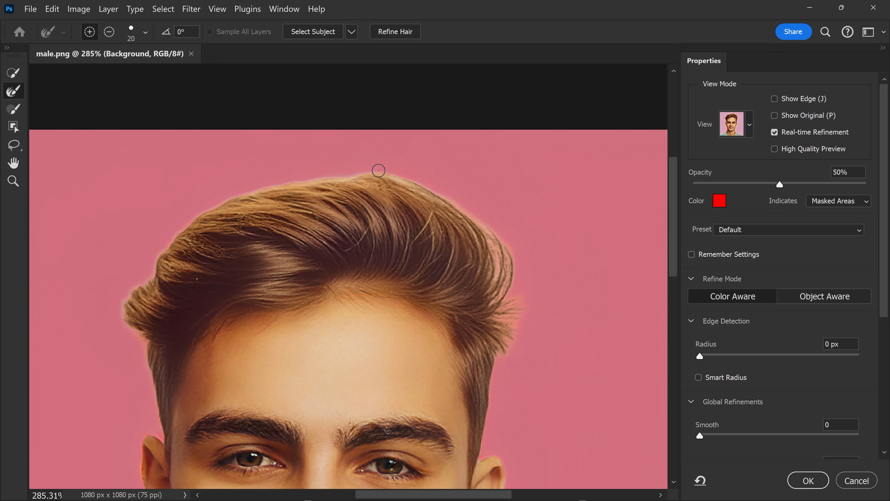
scroll(473, 216, down, 4)
Output the refined selection as a New Layer with Layer Mask.
alt+scroll(514, 243, down, 4)
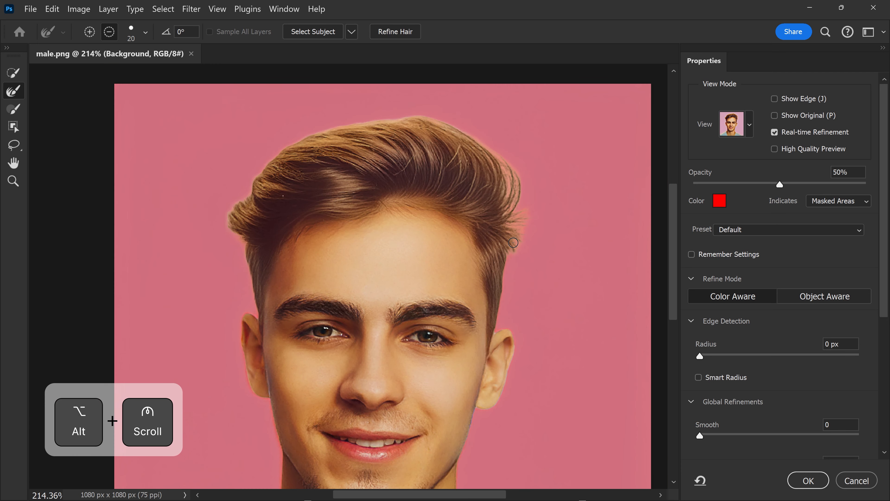
scroll(476, 286, down, 3)
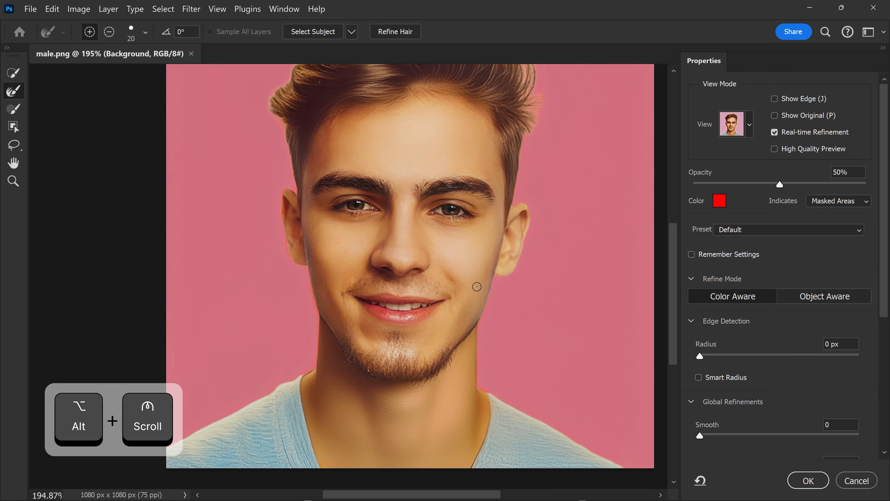
scroll(876, 280, down, 5)
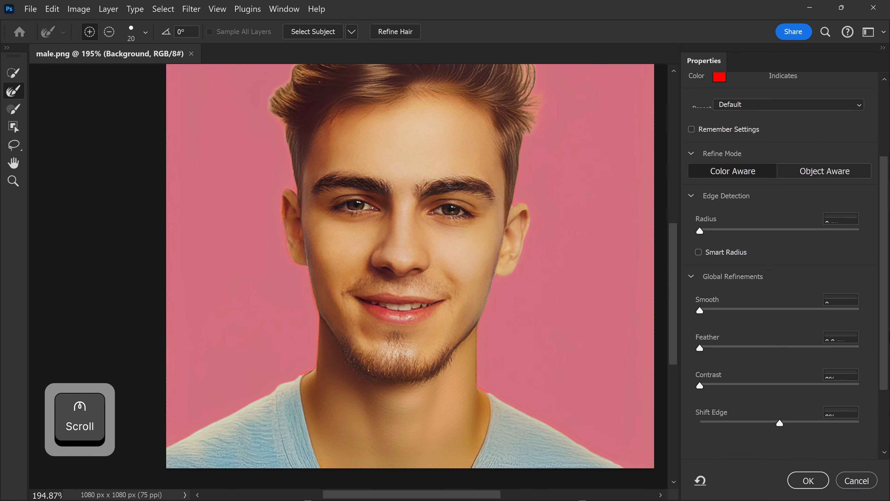
scroll(888, 304, down, 1)
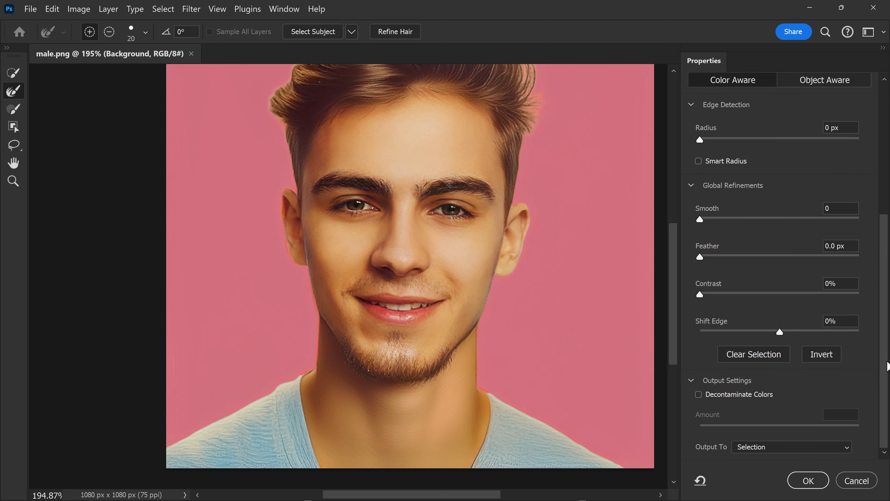
click(752, 449)
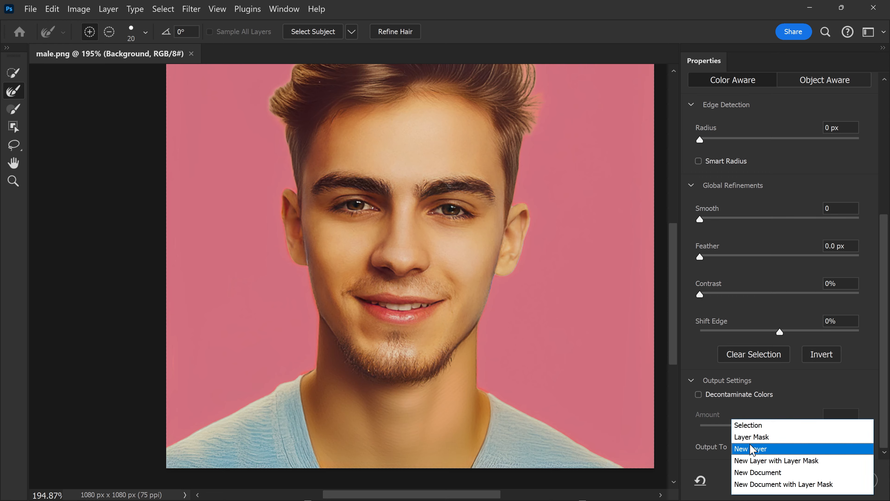
click(764, 462)
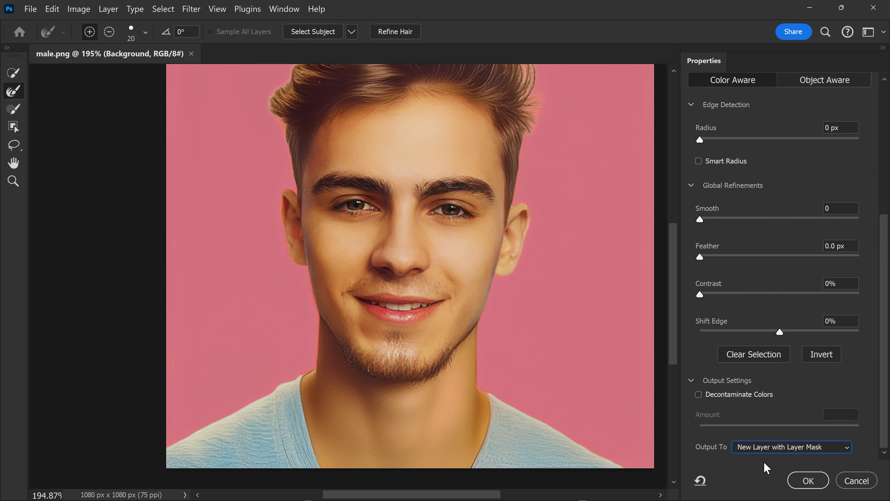
click(805, 482)
Create a new 1280 x 720 px document at 300 pixels/inch in RGB Color with a transparent background.
scroll(388, 236, down, 3)
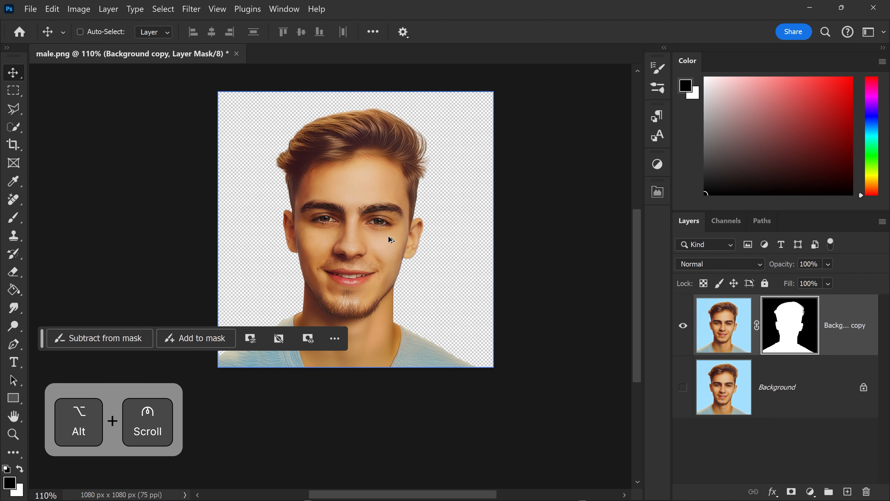
drag(351, 192, 368, 248)
click(31, 9)
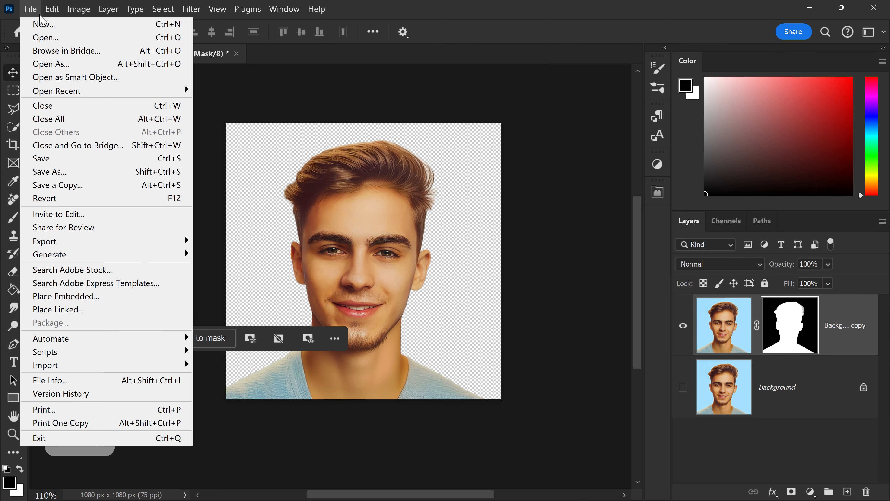
click(41, 25)
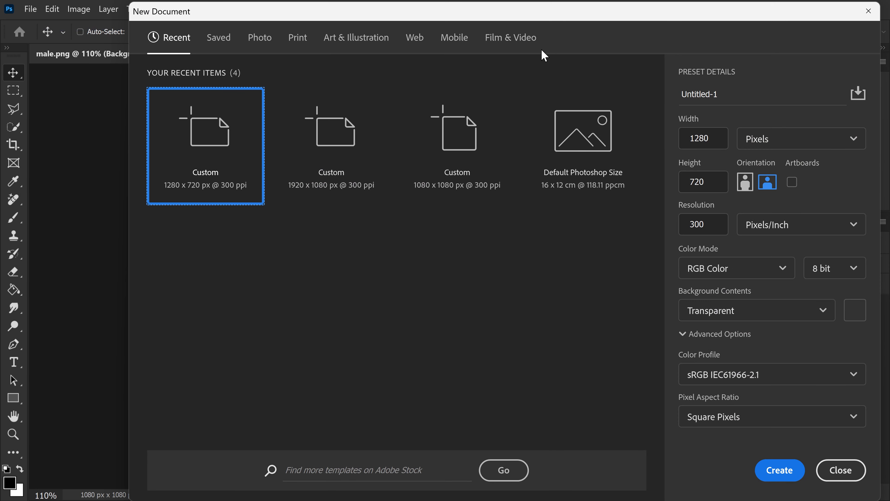
drag(511, 25, 495, 46)
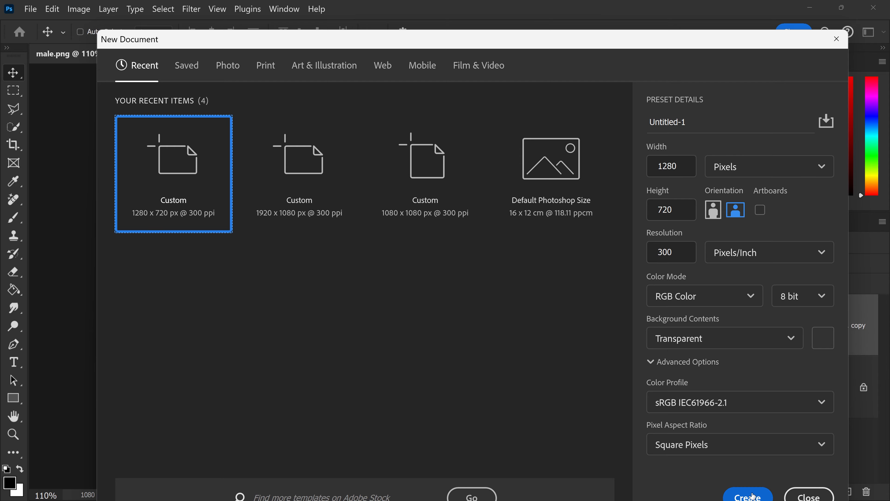
click(747, 495)
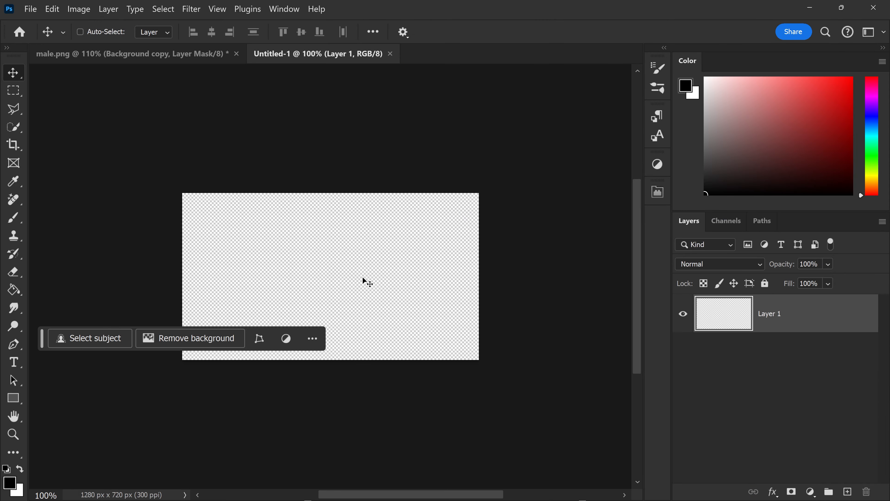
Copy the masked portrait layer from male.png into the new 1280 x 720 px document.
scroll(356, 268, up, 1)
click(175, 53)
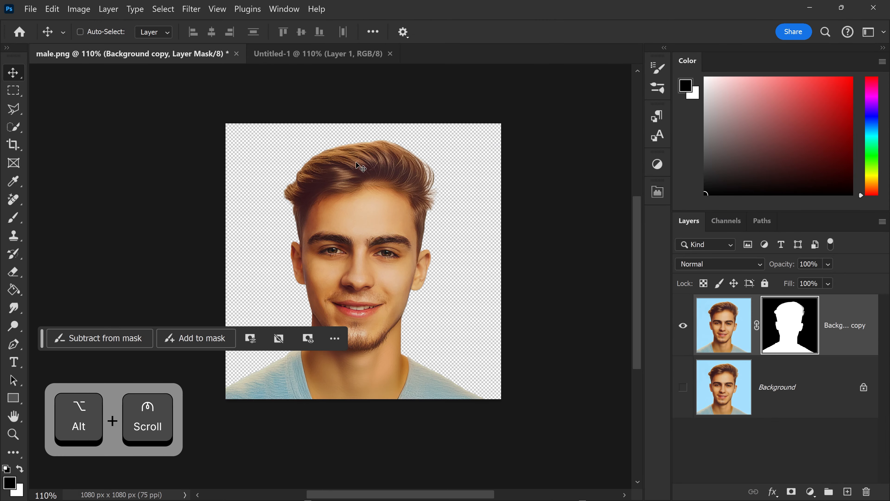
drag(387, 254, 368, 263)
Scale the portrait down proportionally and place it in the right half of the canvas with the whole head inside the frame.
key(ctrl+t)
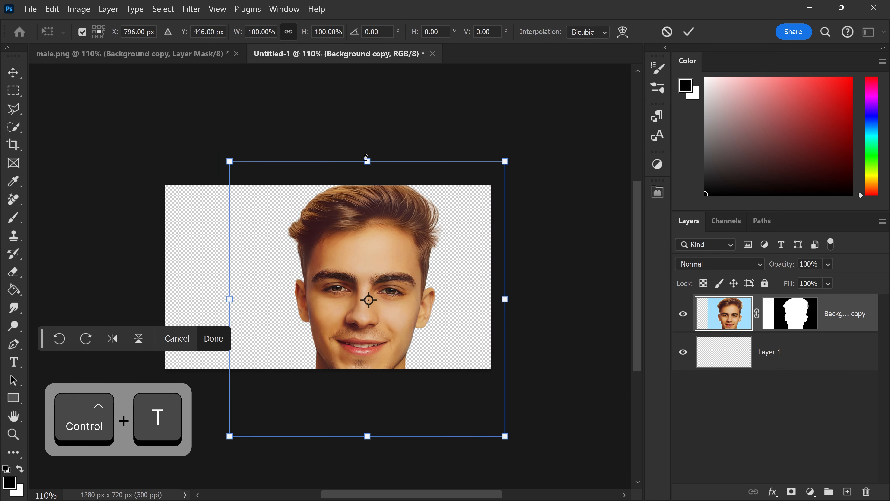
drag(365, 158, 367, 204)
drag(368, 260, 402, 214)
drag(403, 163, 402, 184)
mouse_move(393, 226)
mouse_down()
mouse_move(394, 218)
mouse_move(394, 229)
mouse_up()
drag(410, 391, 412, 397)
drag(405, 186, 406, 173)
drag(406, 397, 406, 400)
drag(431, 241, 431, 243)
drag(532, 154, 539, 155)
drag(444, 228, 441, 228)
drag(558, 173, 558, 171)
key(Return)
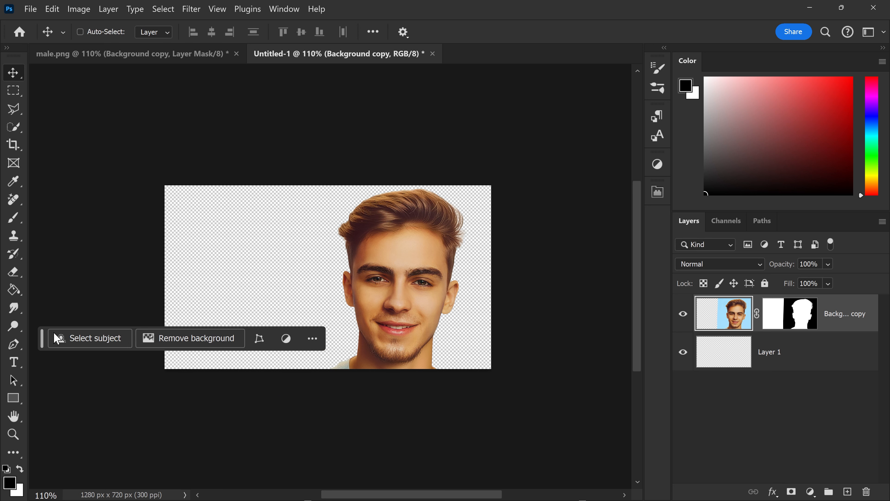
Move the contextual task bar above the canvas and add a black (000000) Solid Color fill layer beneath the portrait.
drag(41, 344, 52, 138)
click(703, 342)
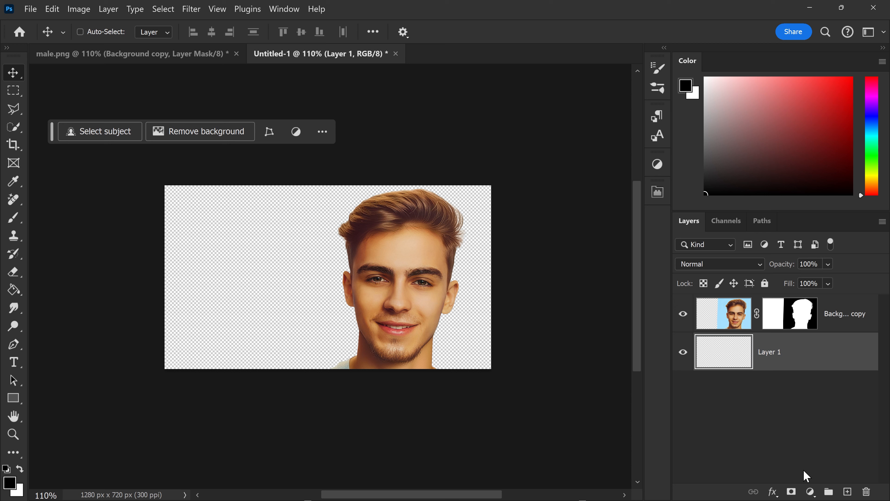
click(803, 491)
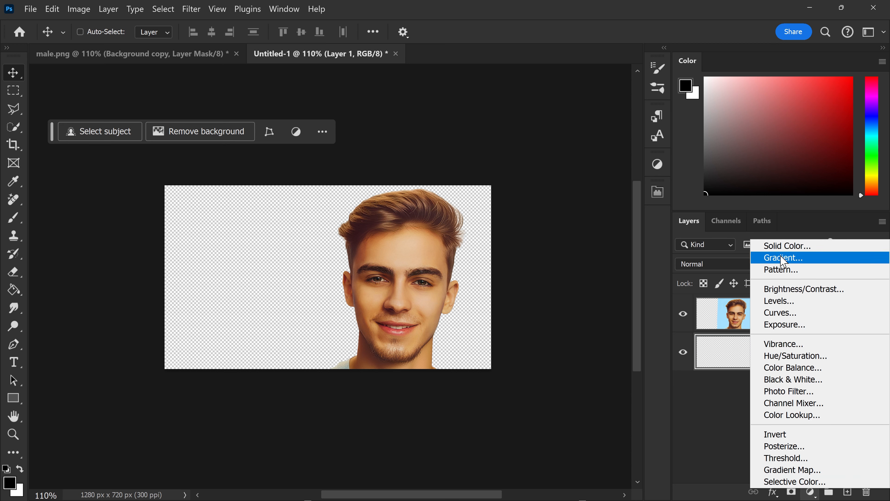
click(778, 247)
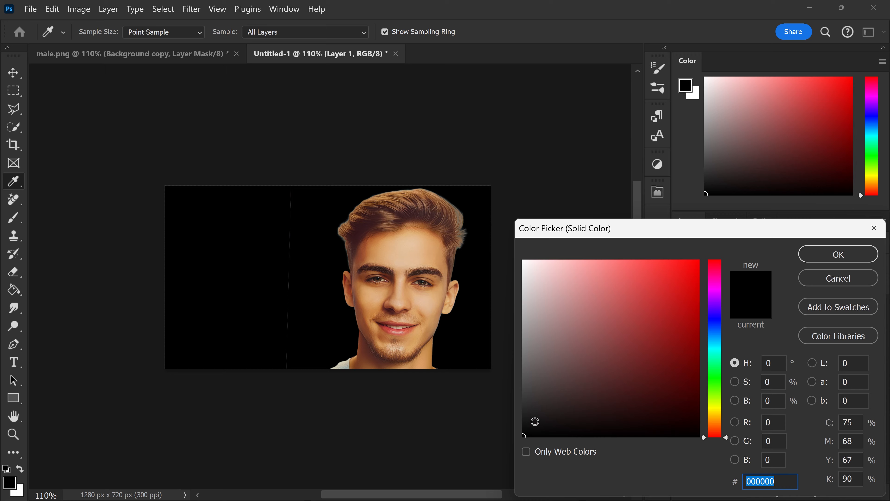
click(819, 258)
Fill a narrow full-height strip over the faint dashed line with black on the portrait's layer mask, and clear the selection.
click(791, 316)
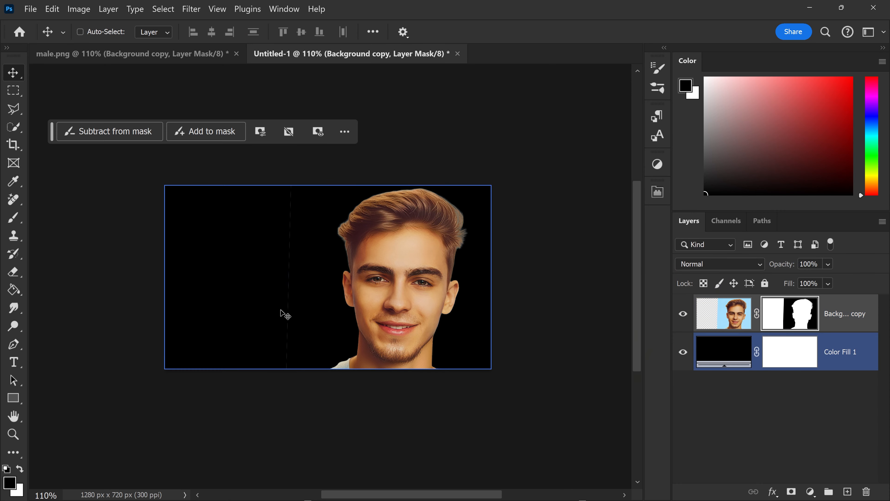
click(14, 92)
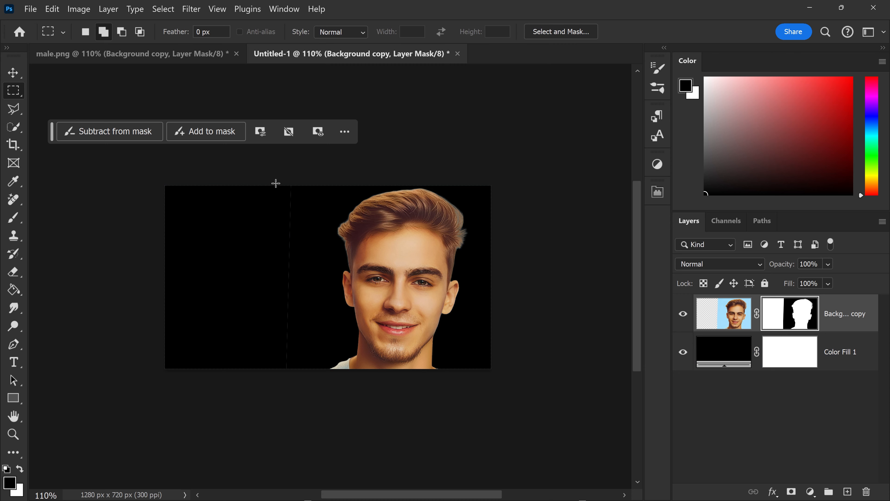
mouse_move(279, 183)
mouse_down()
mouse_move(298, 269)
mouse_move(300, 374)
mouse_up()
click(13, 289)
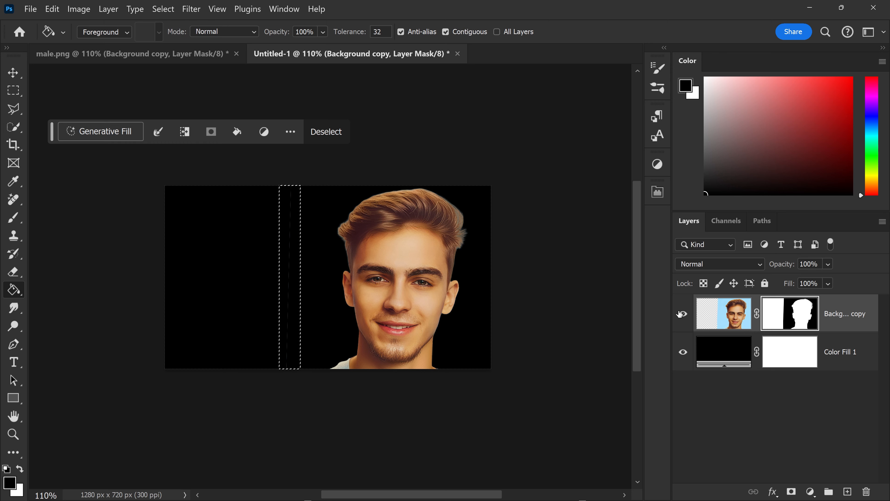
click(293, 246)
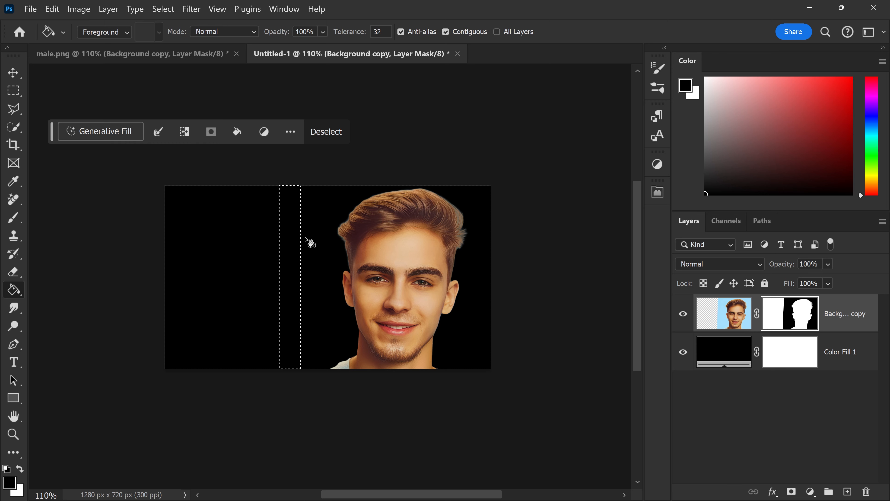
key(ctrl+d)
click(12, 74)
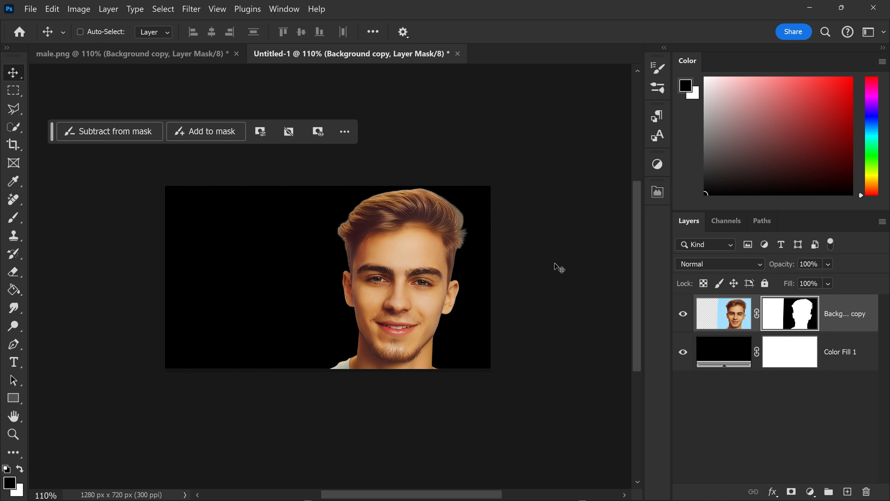
Add a purple (a800ff) Solid Color fill layer directly above the black fill and invert its layer mask to black.
click(840, 356)
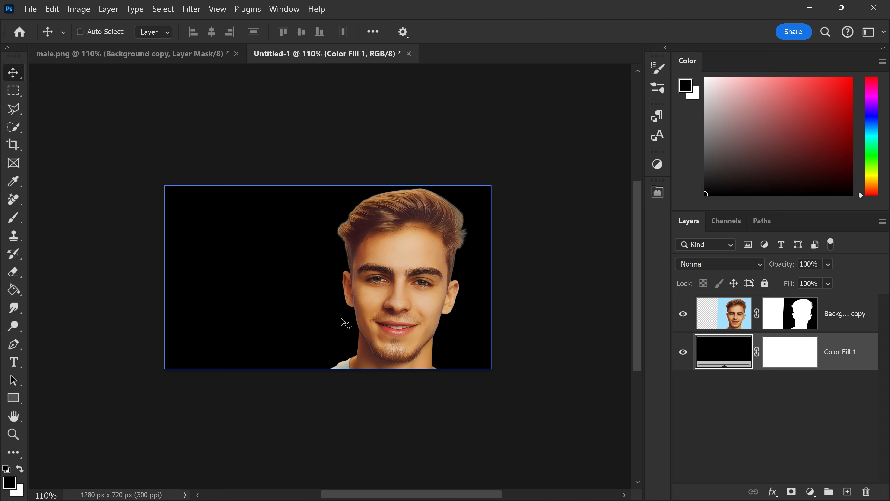
ctrl+click(377, 327)
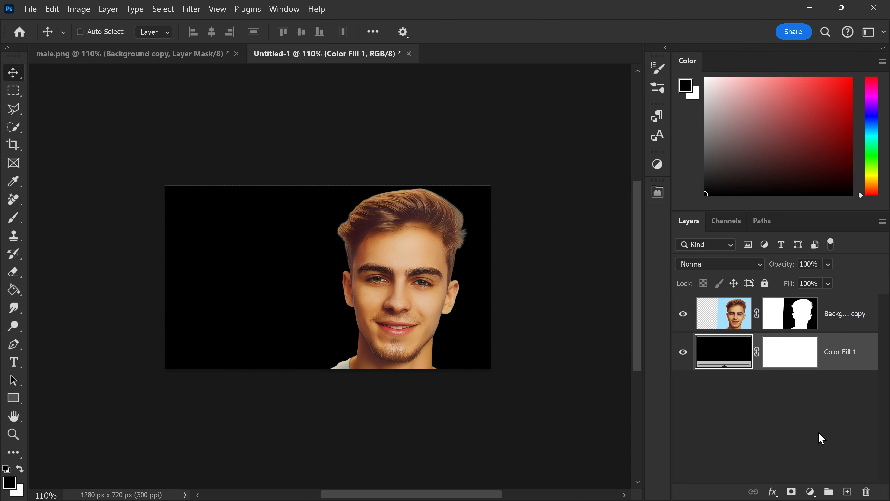
click(810, 492)
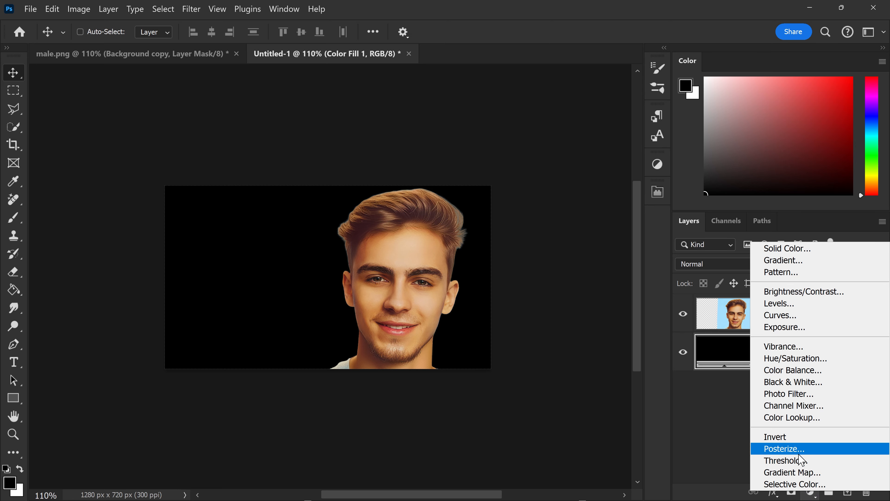
click(791, 250)
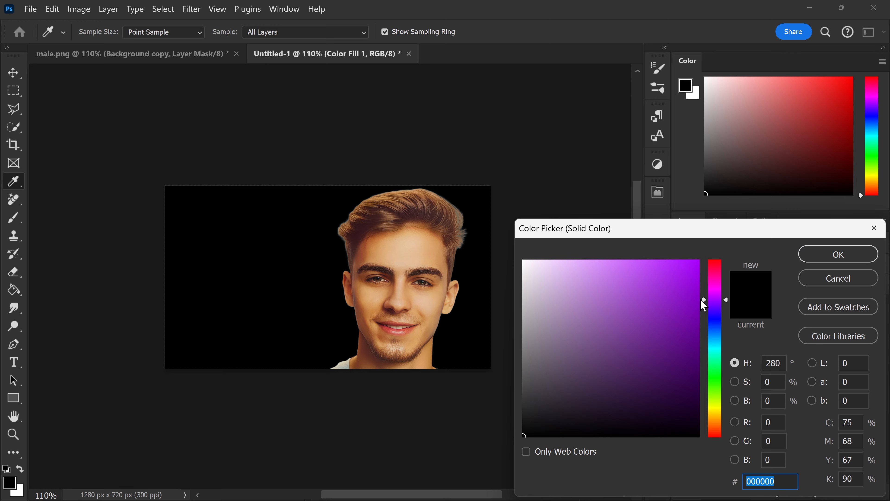
drag(671, 288, 744, 230)
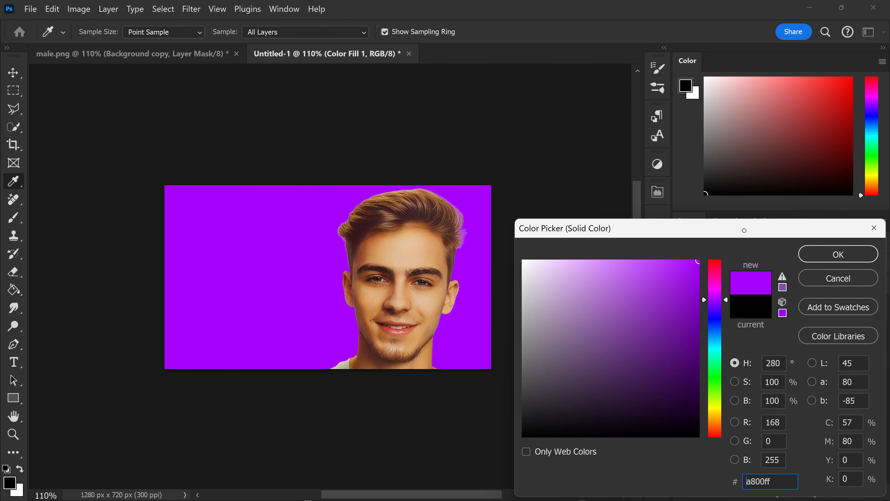
click(832, 259)
click(781, 350)
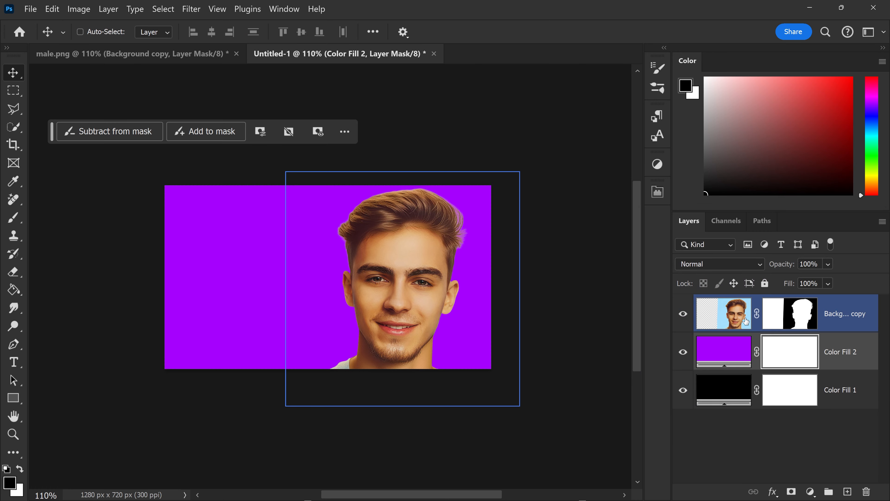
key(ctrl+i)
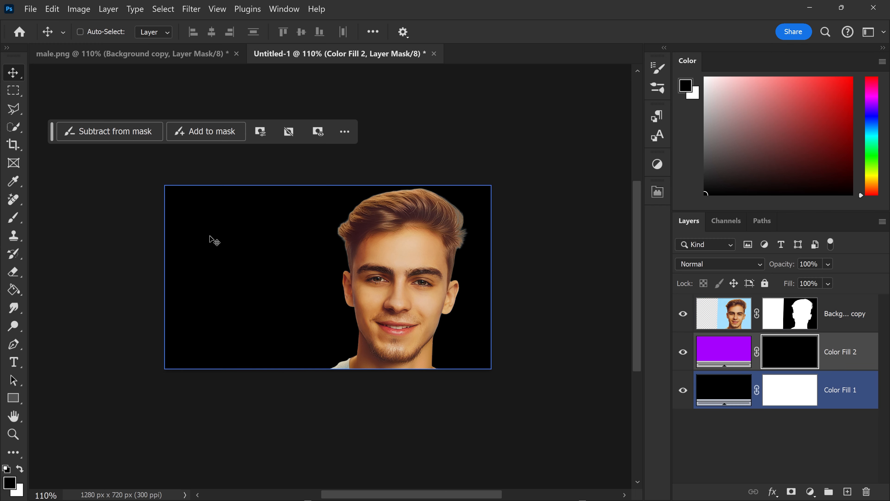
Paint one white dab with a 500 px Soft Round brush on the purple fill's mask, in the empty area beside the face.
click(20, 221)
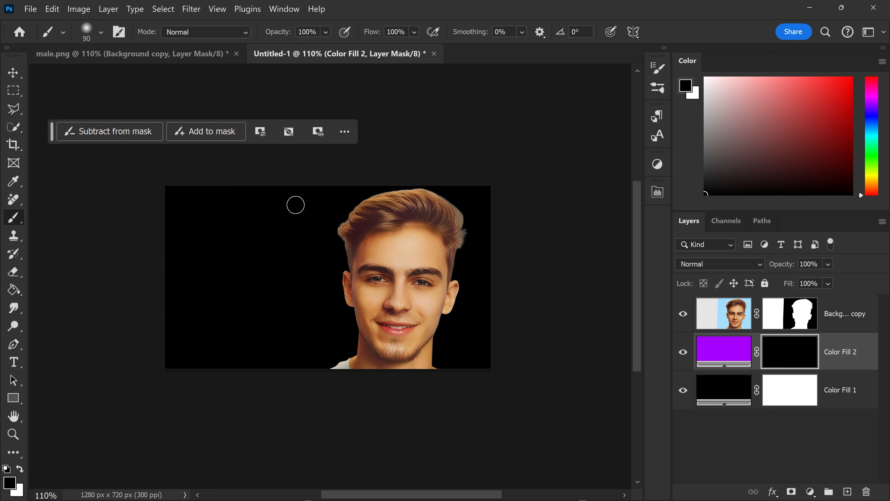
click(101, 33)
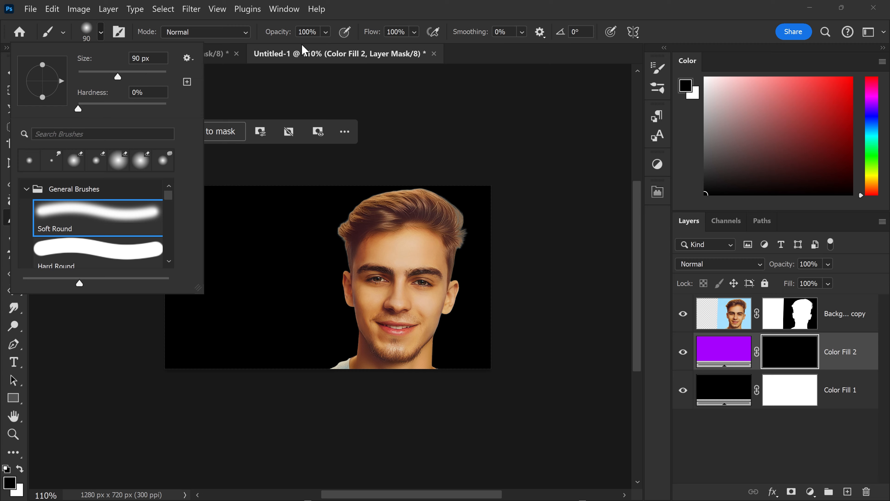
click(352, 10)
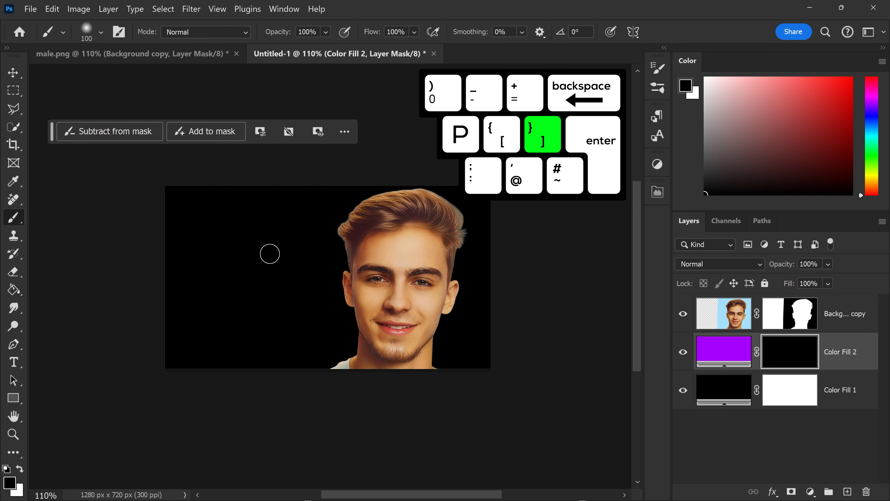
key(bracketright)
key(bracketright)
key(bracketright)
key(bracketright)
key(bracketright)
key(bracketright)
key(bracketright)
key(bracketright)
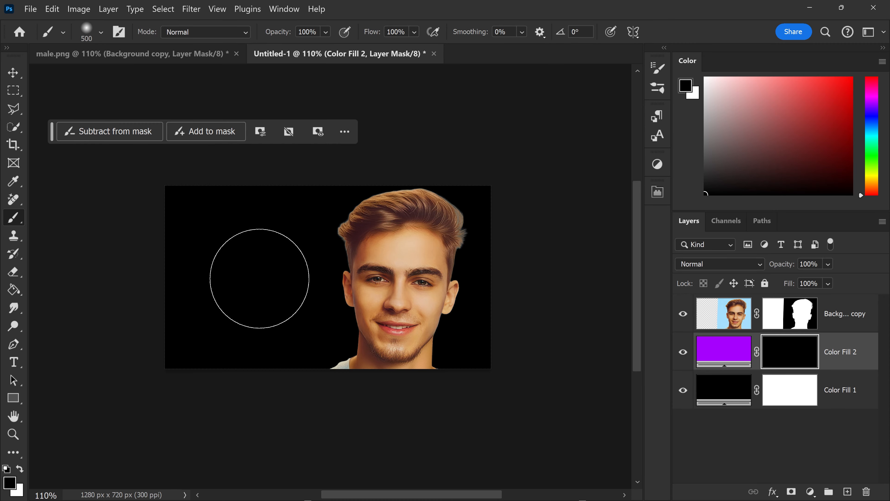
key(x)
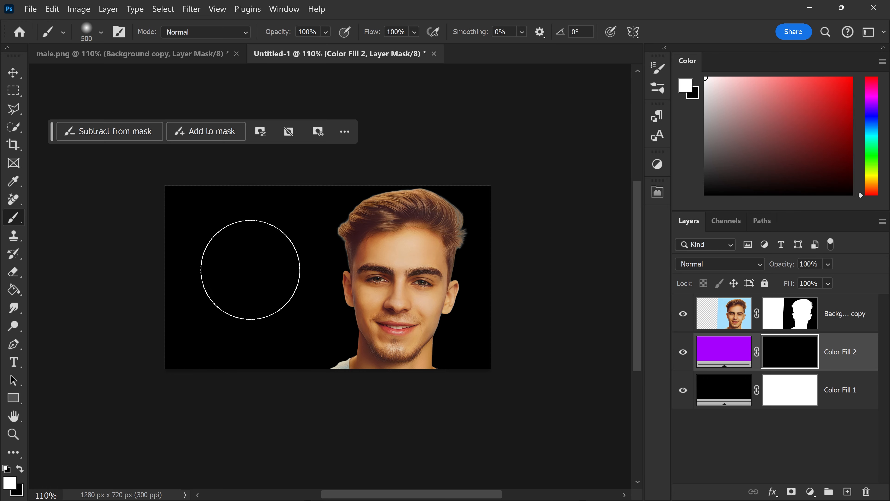
click(254, 270)
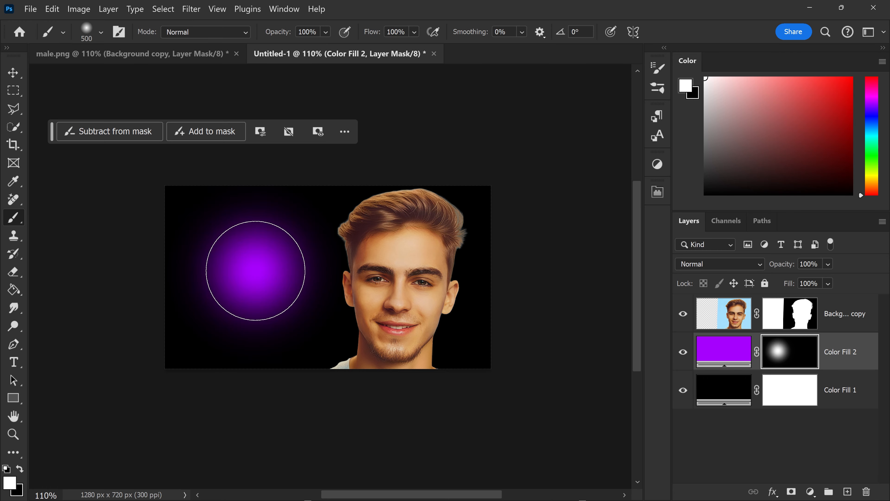
Scale the purple glow proportionally to about 199% and place it low behind the portrait, centered near the face's left edge.
click(13, 73)
key(ctrl+t)
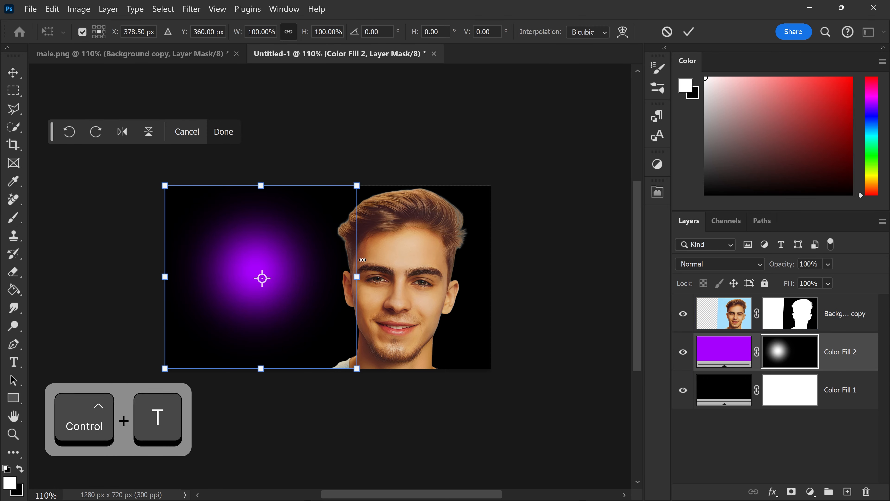
drag(357, 279, 520, 277)
drag(398, 253, 397, 297)
drag(520, 155, 535, 152)
drag(464, 200, 464, 209)
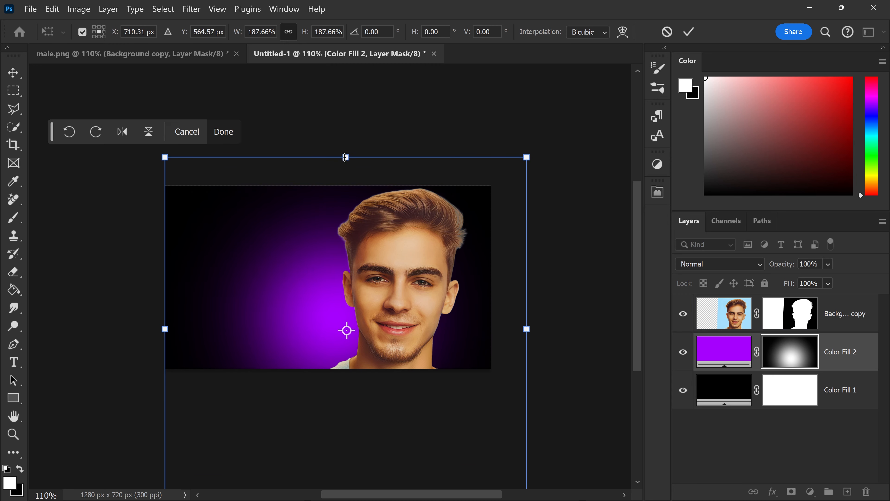
drag(345, 156, 344, 144)
drag(266, 289, 265, 298)
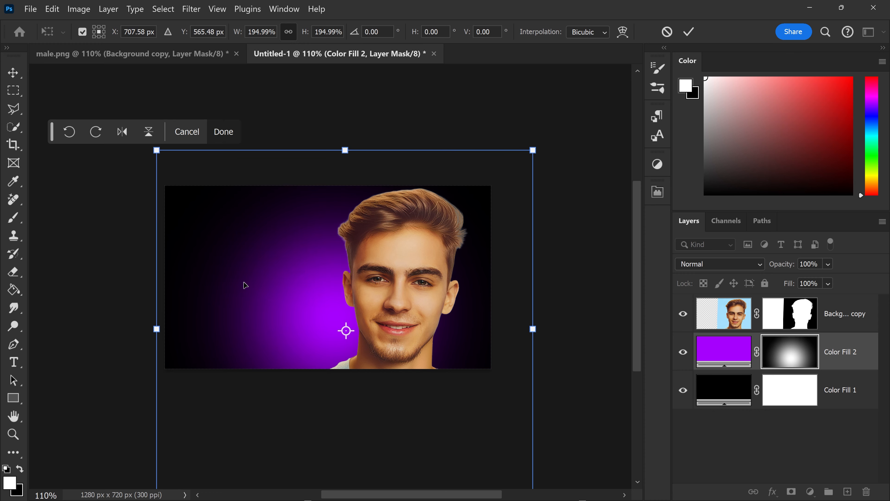
drag(345, 152, 345, 144)
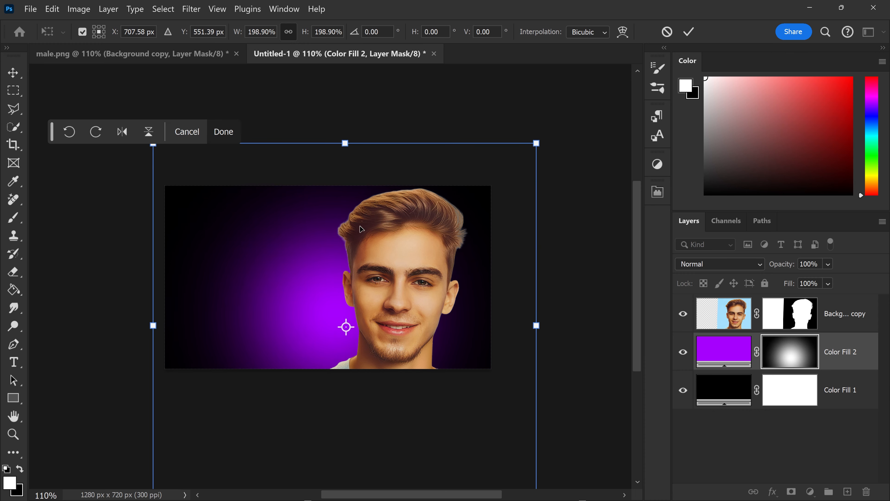
drag(367, 219, 368, 221)
key(Return)
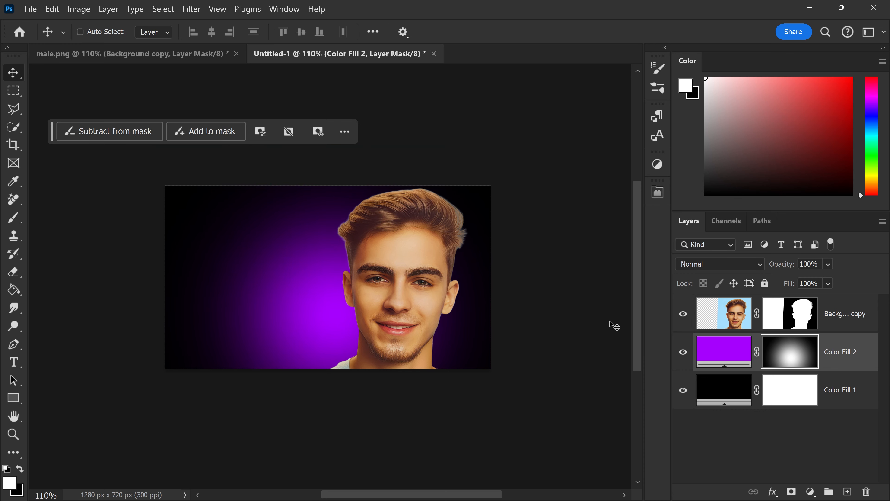
Duplicate the purple glow layer, then move the copy behind the right side of the face and scale it down slightly.
key(ctrl+j)
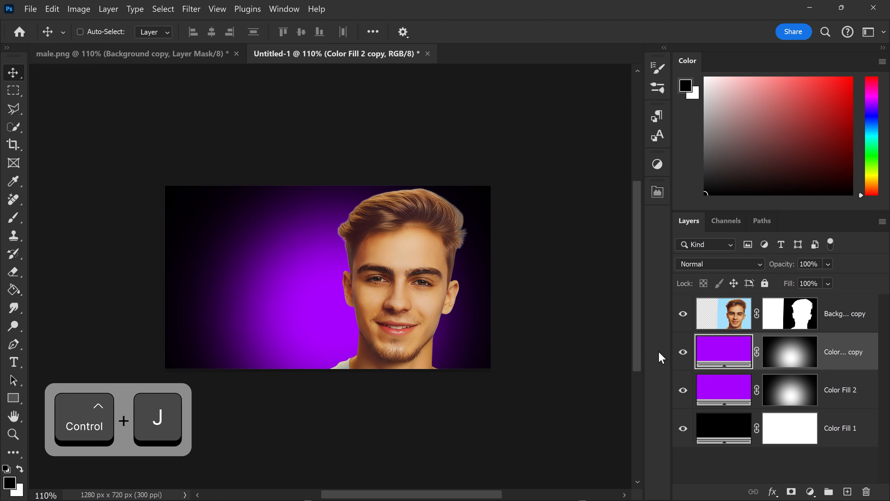
key(ctrl+t)
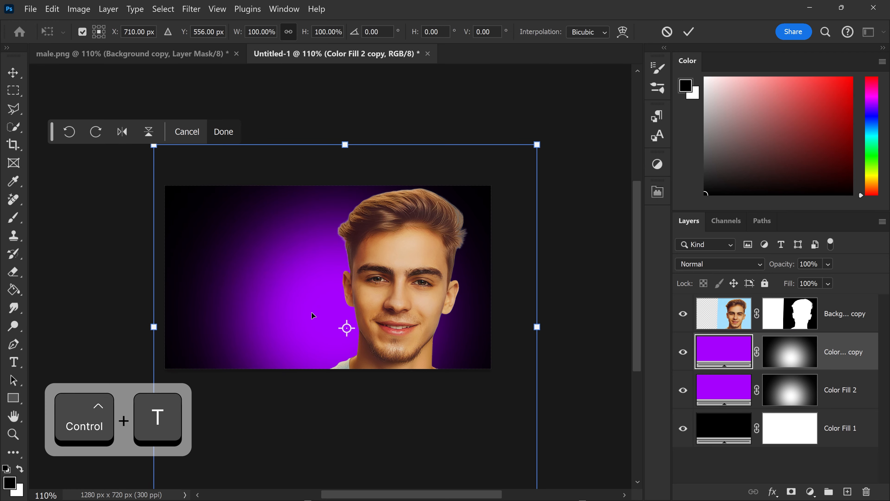
drag(312, 314, 421, 309)
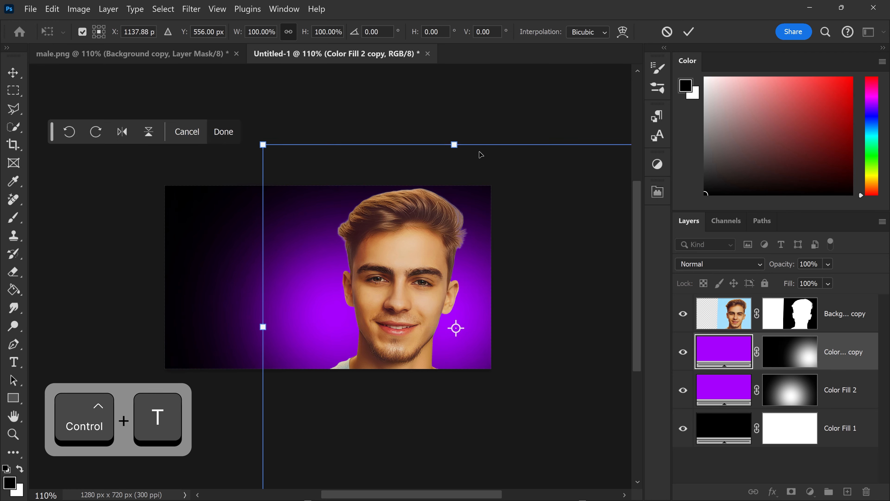
drag(447, 139, 445, 206)
drag(455, 306, 457, 273)
key(Return)
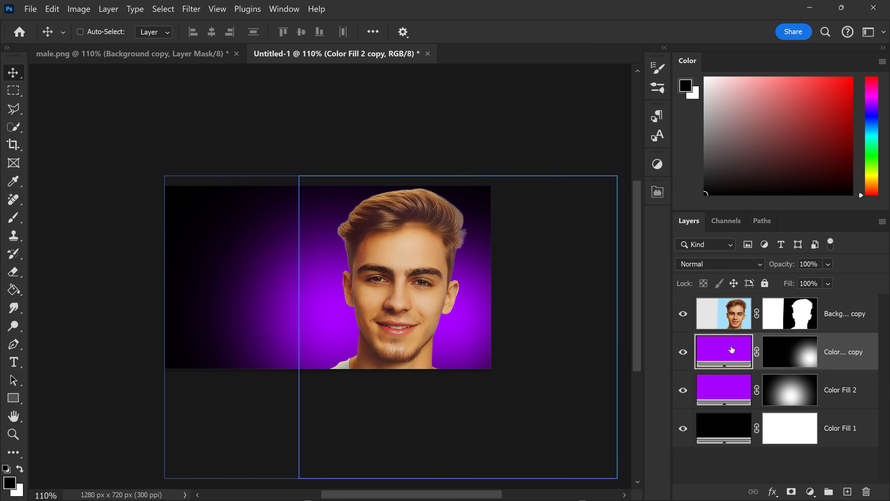
Change the fill color of the duplicated glow layer to bright green (3cff00).
double_click(731, 350)
click(715, 386)
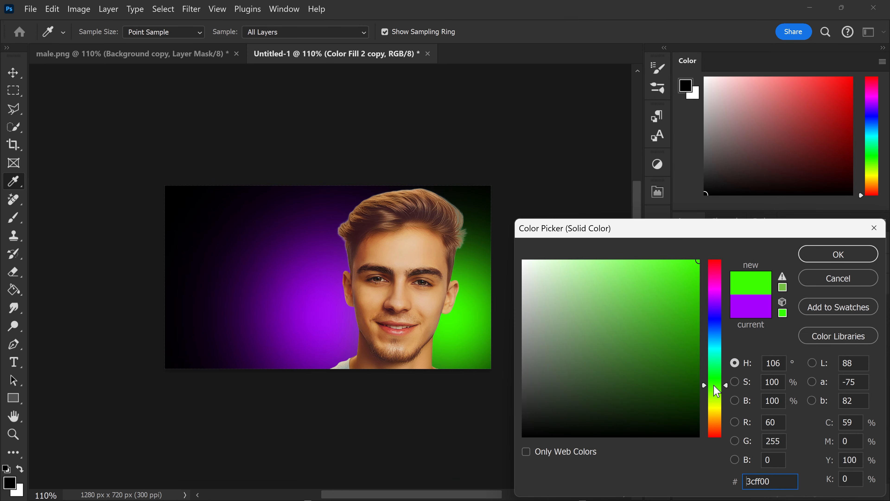
click(818, 262)
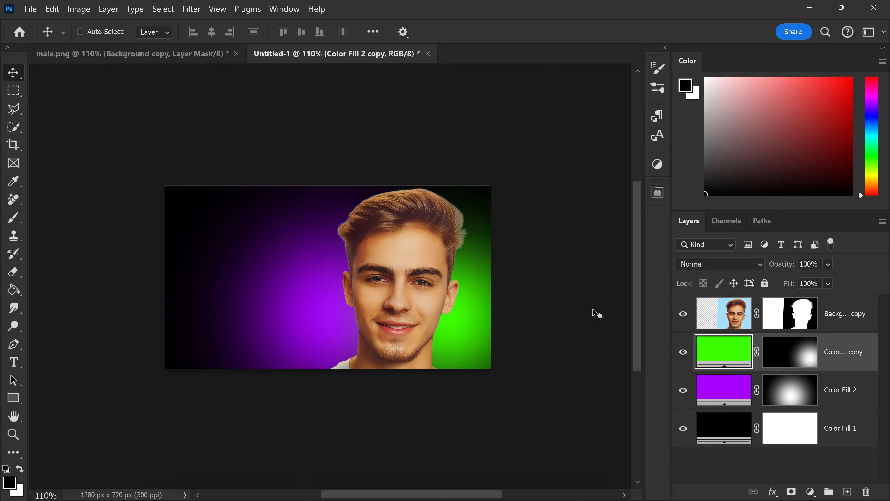
Enlarge the original purple glow slightly outward toward the upper-left of the canvas.
click(724, 390)
key(ctrl+t)
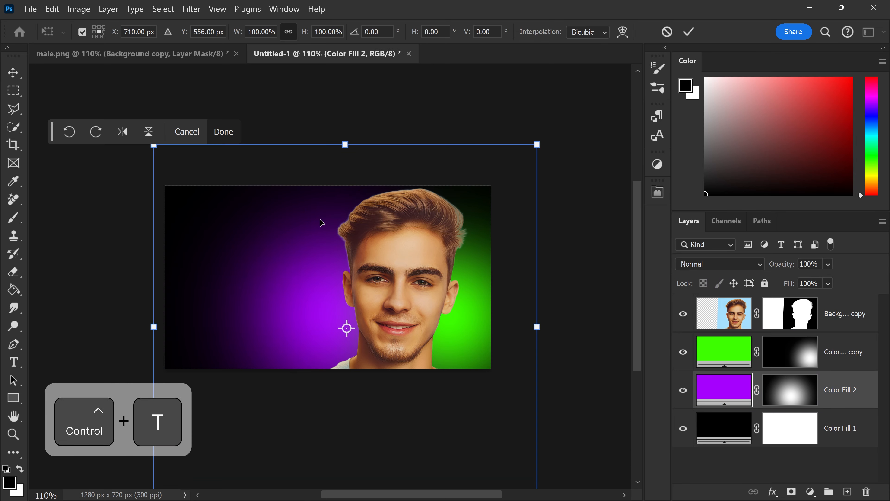
drag(153, 144, 136, 129)
click(223, 131)
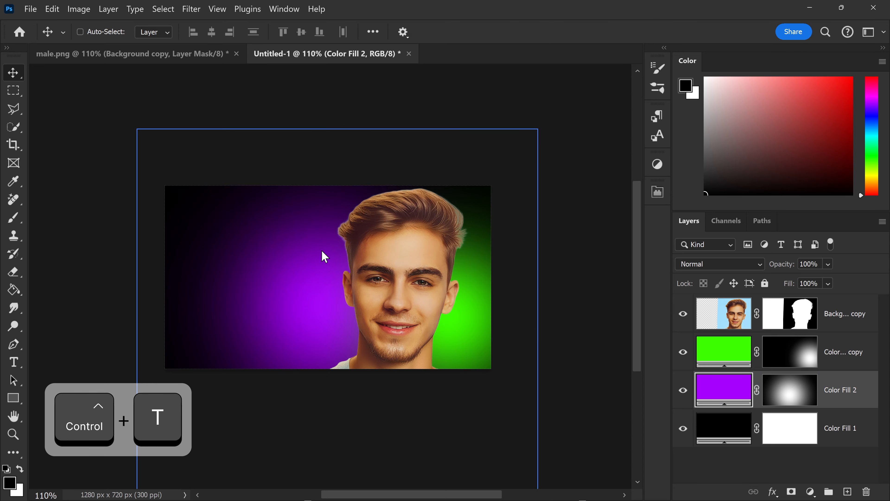
Duplicate the green glow layer and change the copy's fill color to white (ffffff).
click(771, 364)
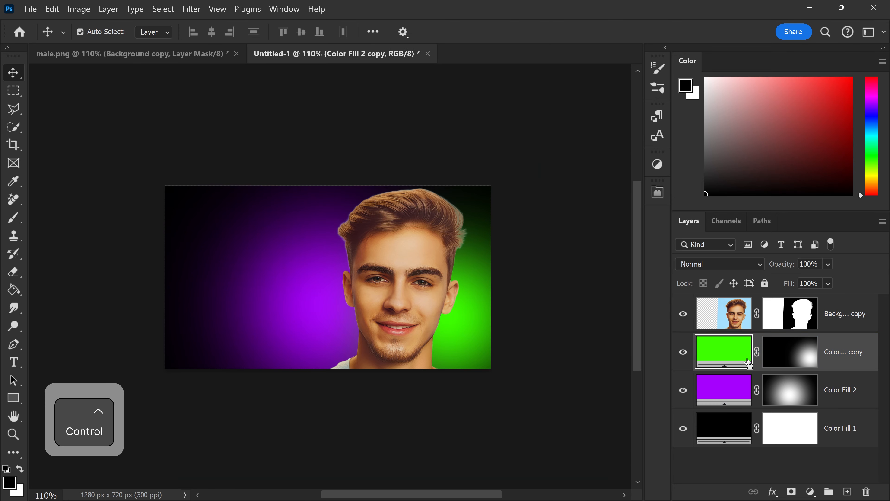
key(ctrl+j)
double_click(719, 360)
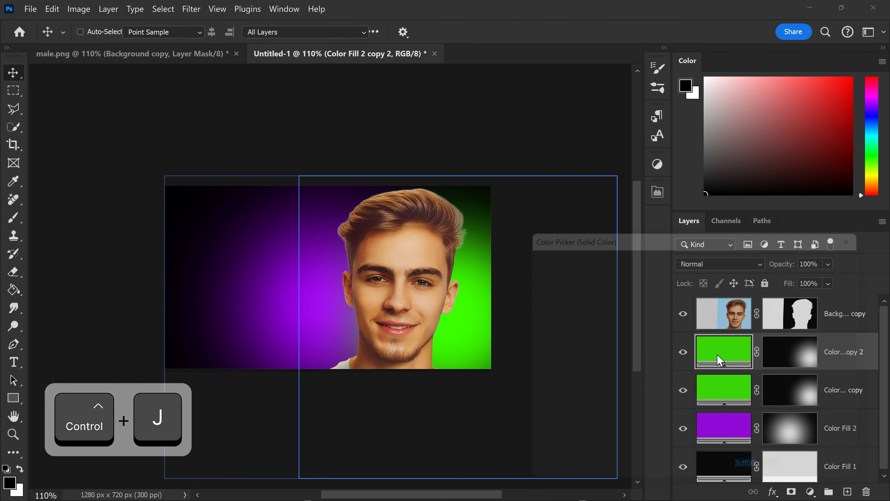
drag(547, 294, 490, 211)
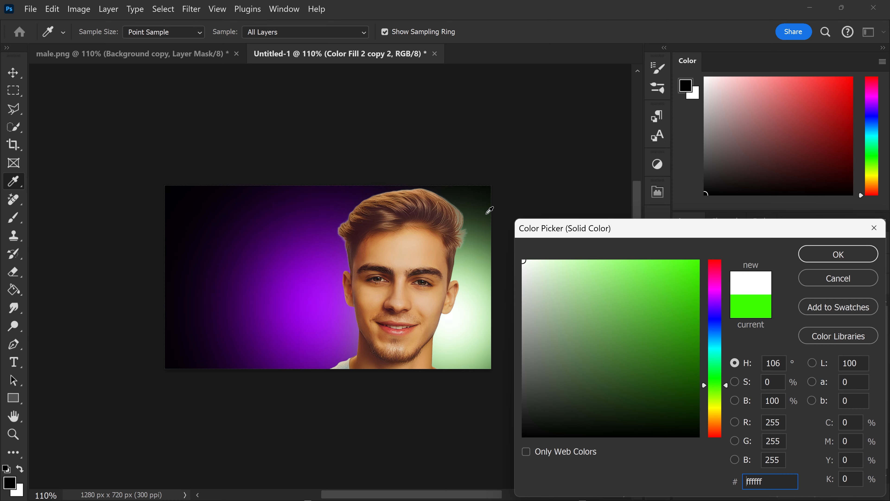
click(827, 262)
Scale the white glow down to about 77% and move it over the purple glow's center, behind the left side of the face.
key(ctrl+t)
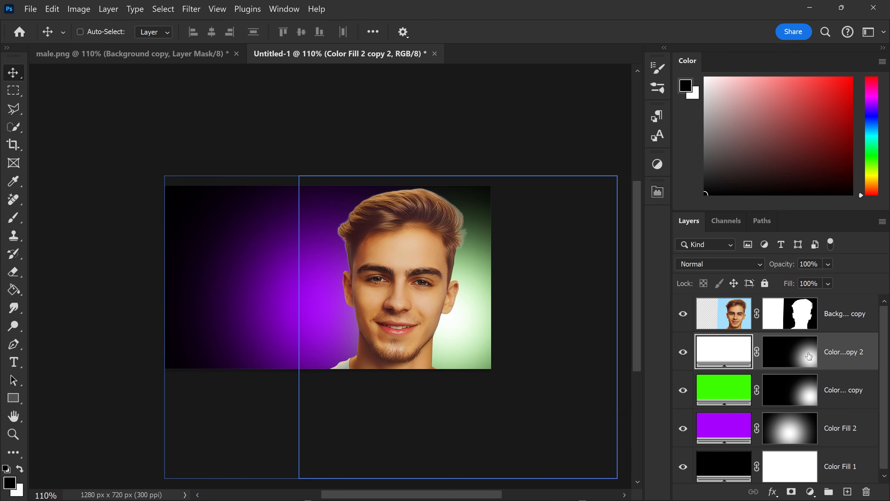
drag(616, 175, 542, 245)
drag(463, 332, 396, 280)
click(300, 291)
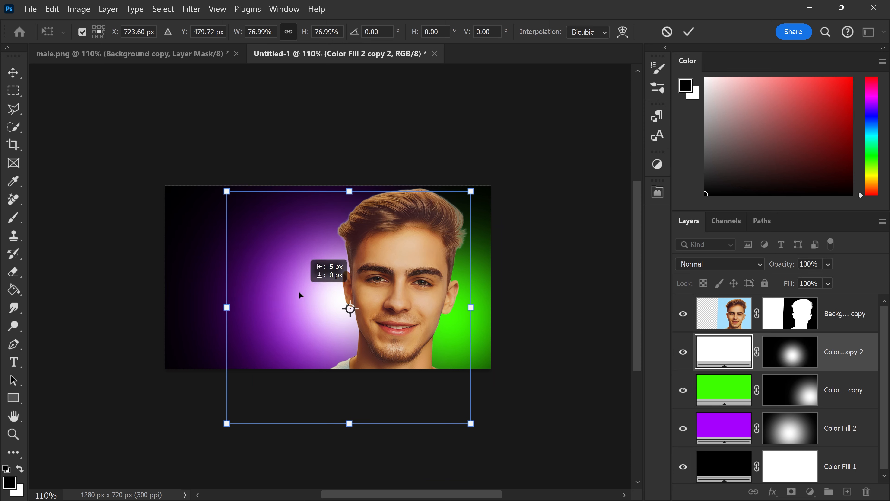
key(Return)
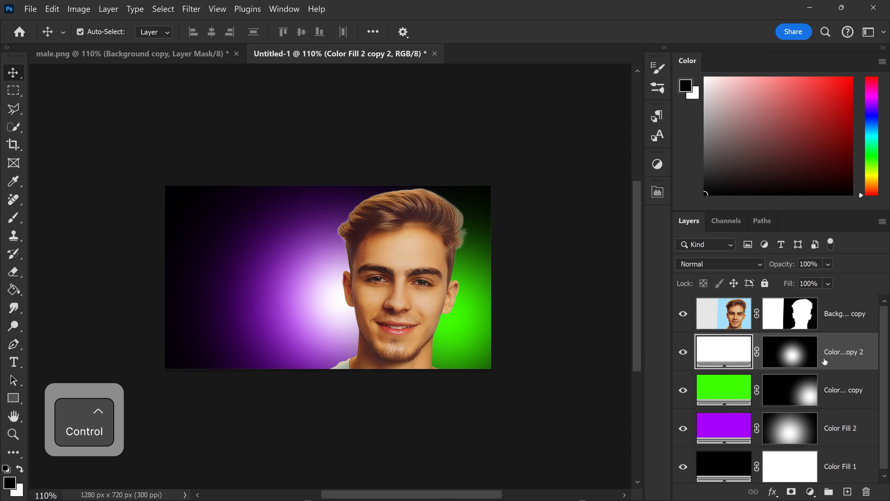
Duplicate the white glow layer and move the copy over the green glow's center, behind the right side of the face.
key(ctrl+j)
drag(612, 350, 671, 327)
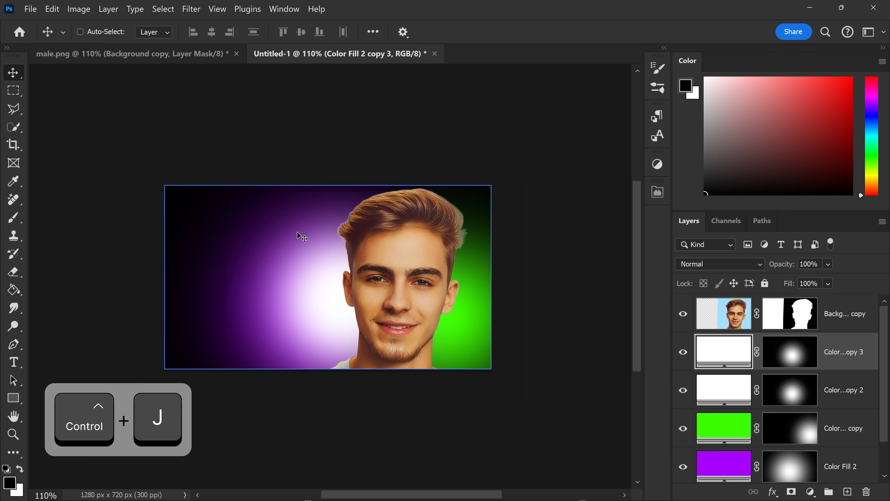
key(ctrl)
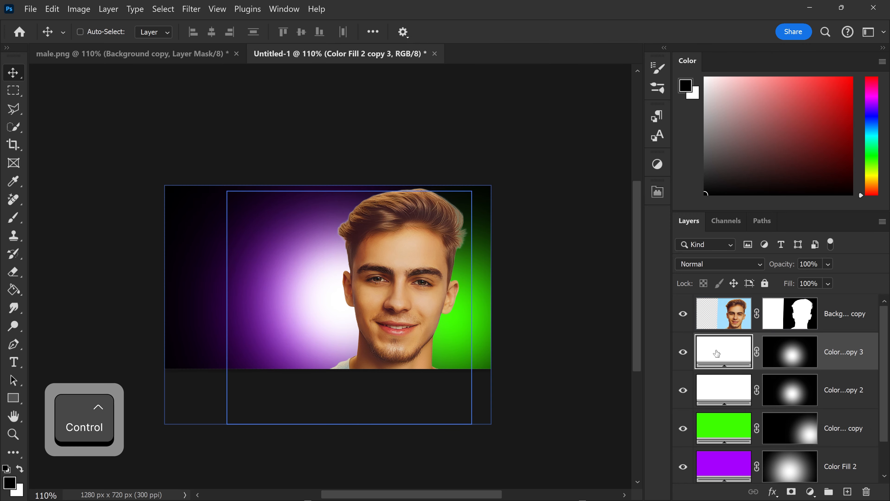
key(ctrl+t)
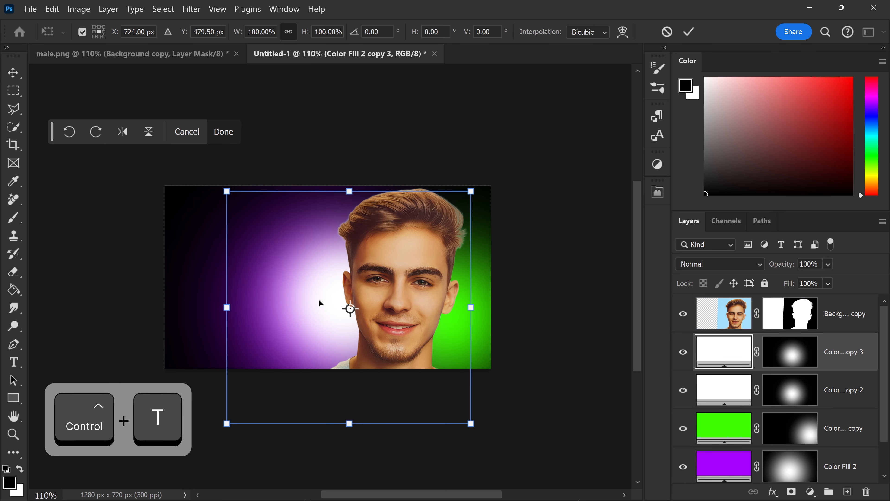
drag(319, 299, 472, 303)
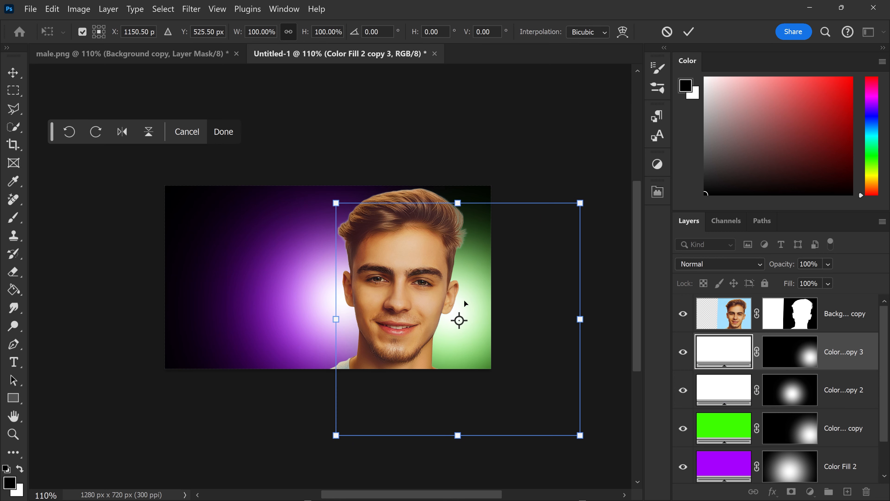
key(Return)
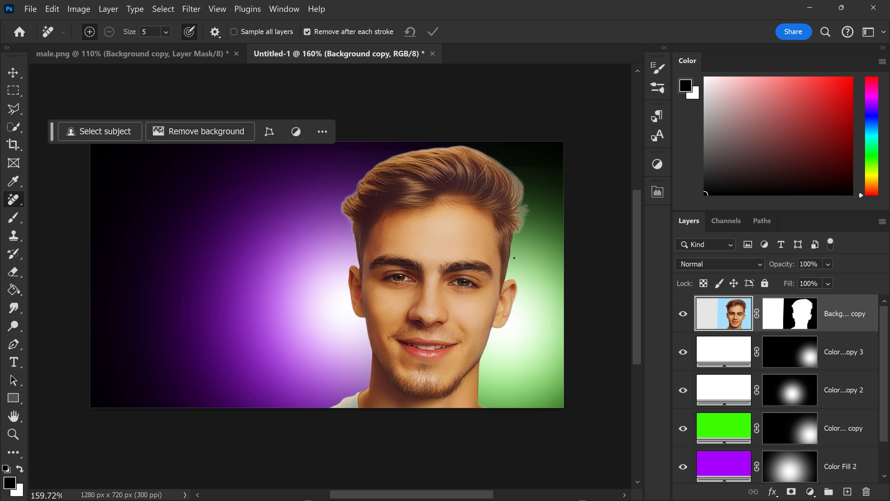
Add a Hue/Saturation adjustment layer above the portrait and raise its saturation to +38.
click(661, 165)
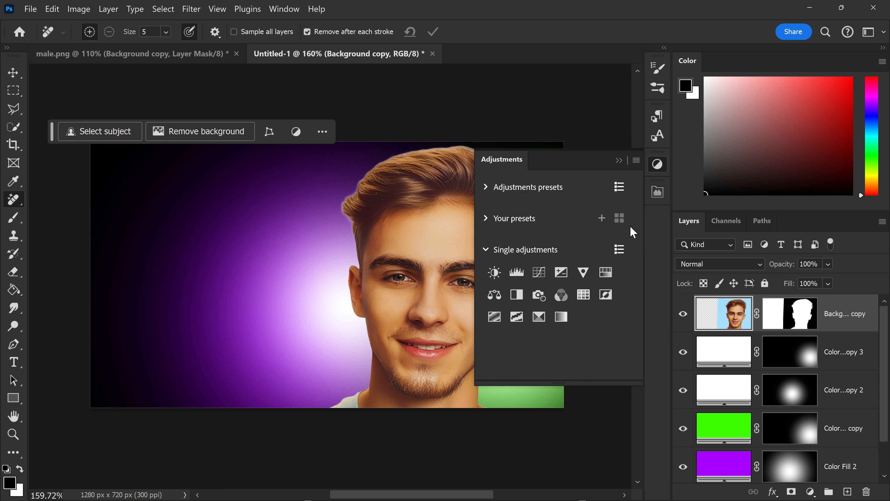
click(606, 273)
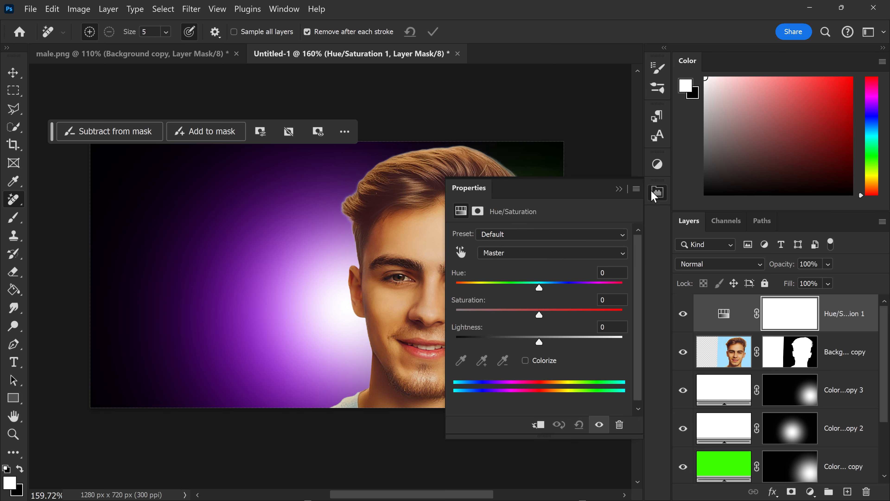
scroll(401, 255, right, 5)
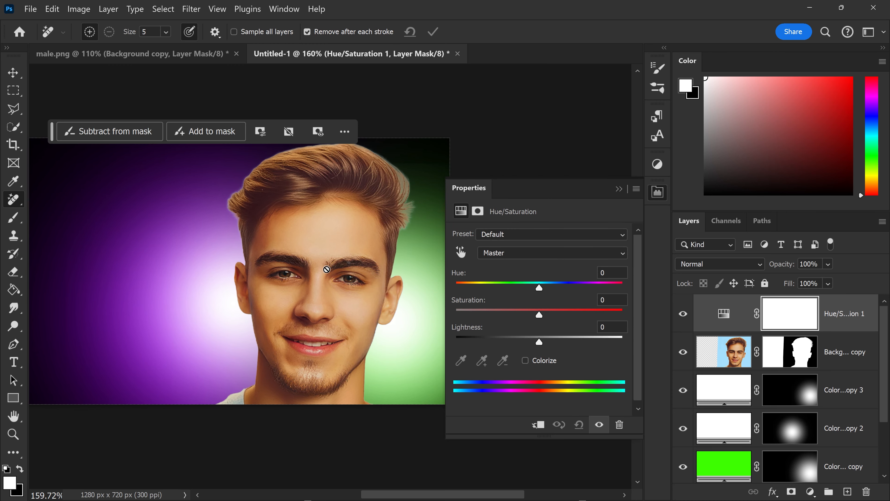
drag(540, 314, 573, 315)
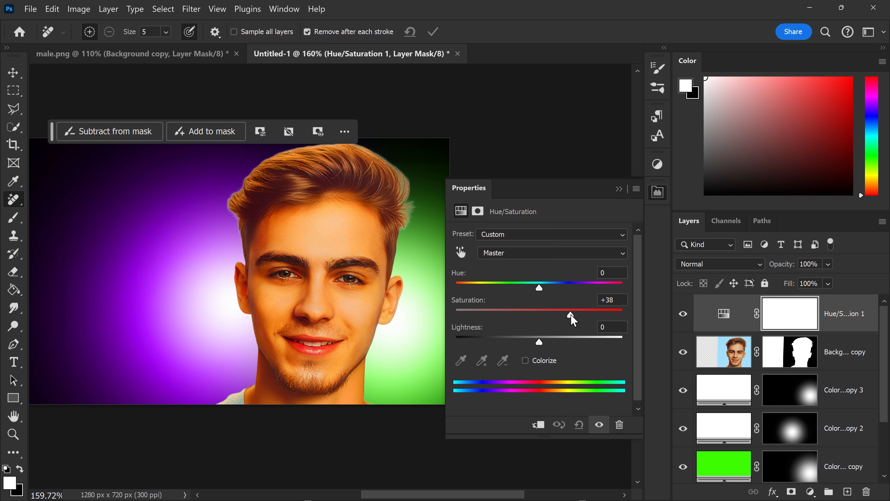
click(620, 189)
Add a Brightness/Contrast adjustment layer on top and set its contrast to 17.
click(661, 169)
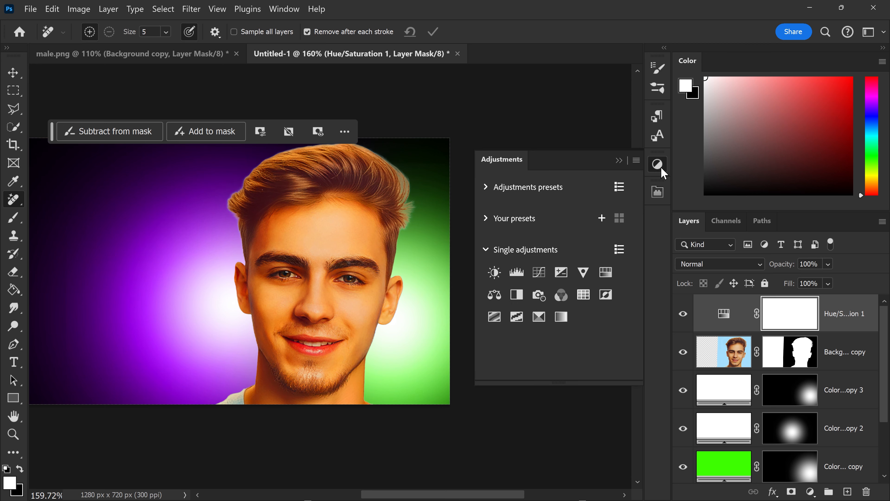
click(494, 272)
drag(538, 301, 555, 304)
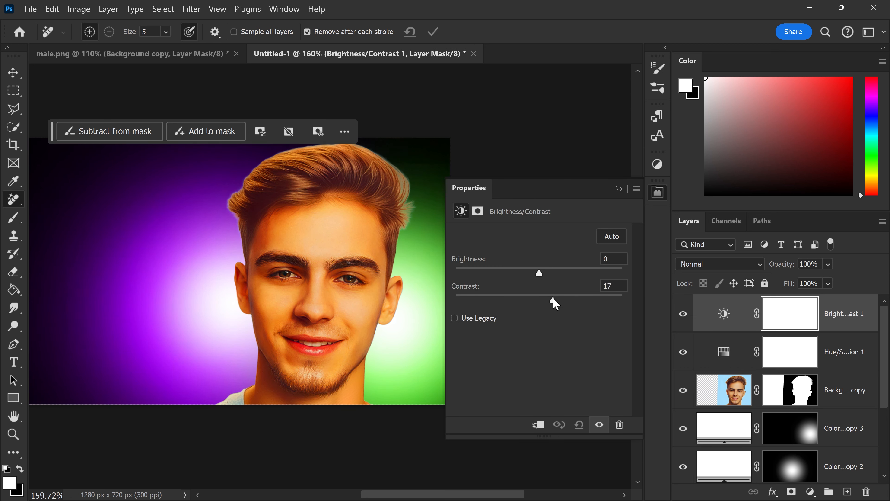
click(619, 190)
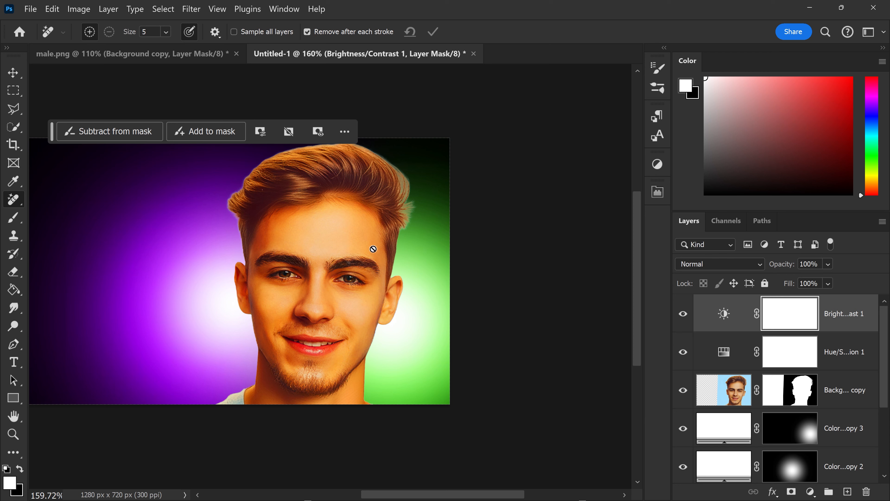
Add a Curves adjustment layer and slightly lower the Red channel's curve, using points in the midtones, shadows and highlights.
click(658, 163)
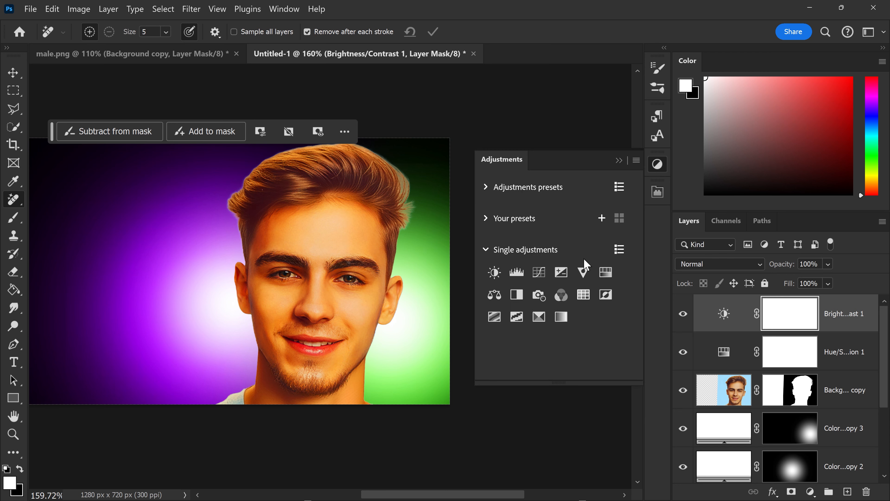
click(546, 272)
click(538, 253)
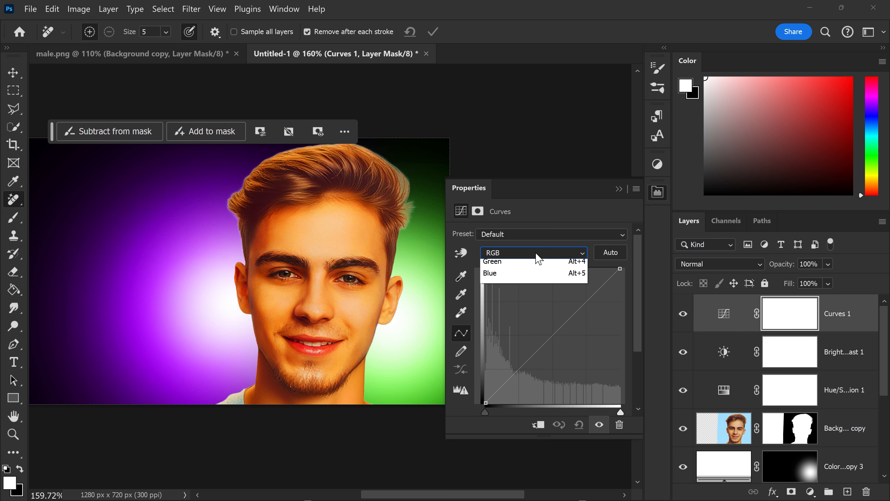
click(504, 276)
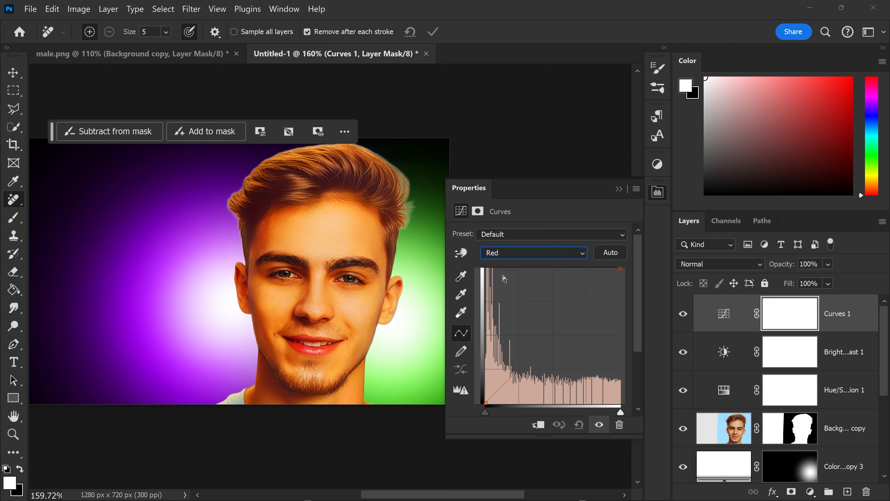
click(553, 335)
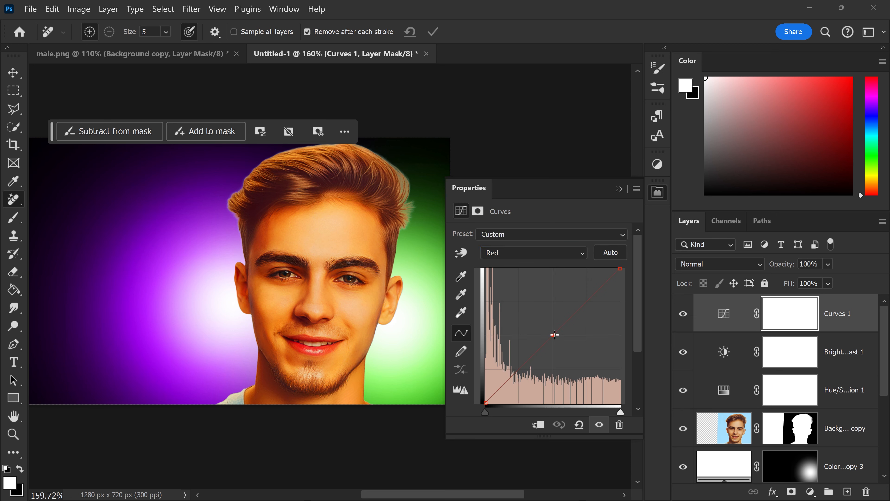
drag(558, 337, 562, 339)
click(524, 372)
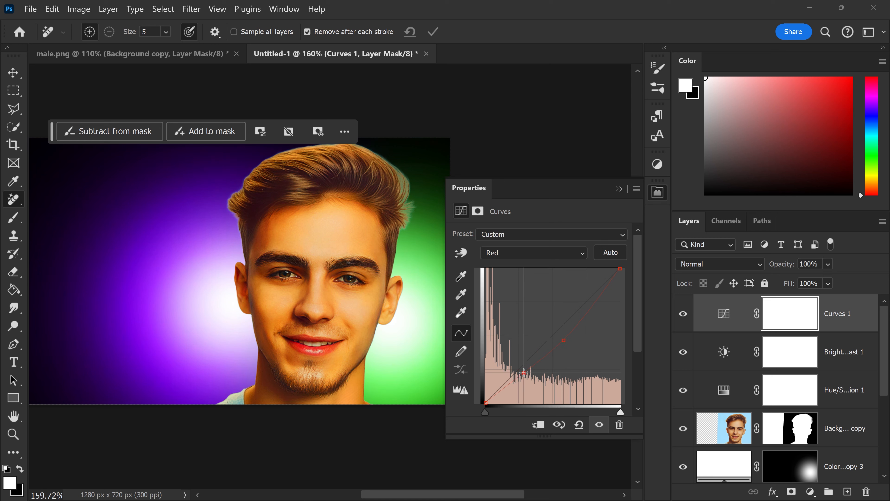
drag(523, 372, 523, 373)
drag(595, 310, 598, 310)
click(617, 188)
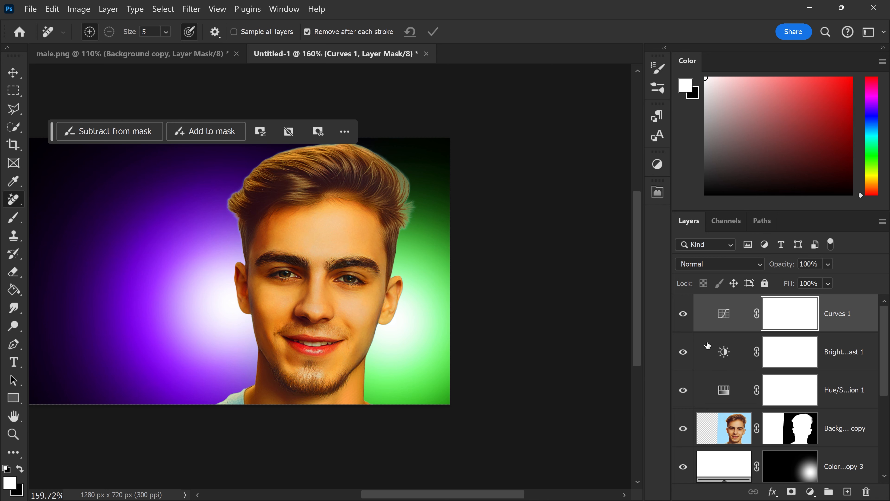
Group the portrait layer with the three adjustment layers above it and name the group "male".
drag(280, 304, 393, 319)
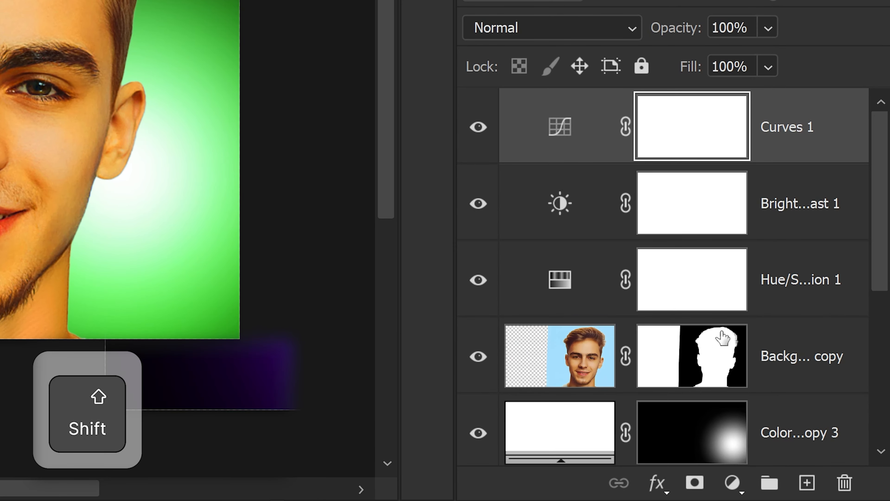
shift+click(832, 423)
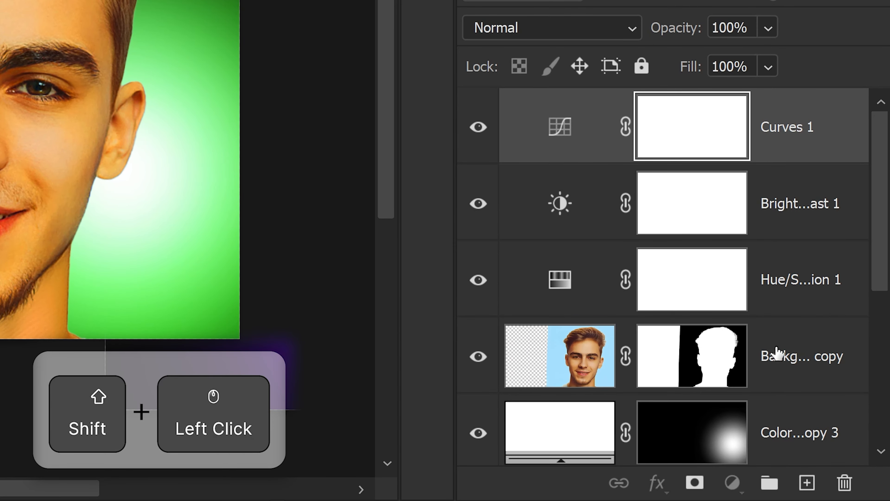
shift+click(777, 352)
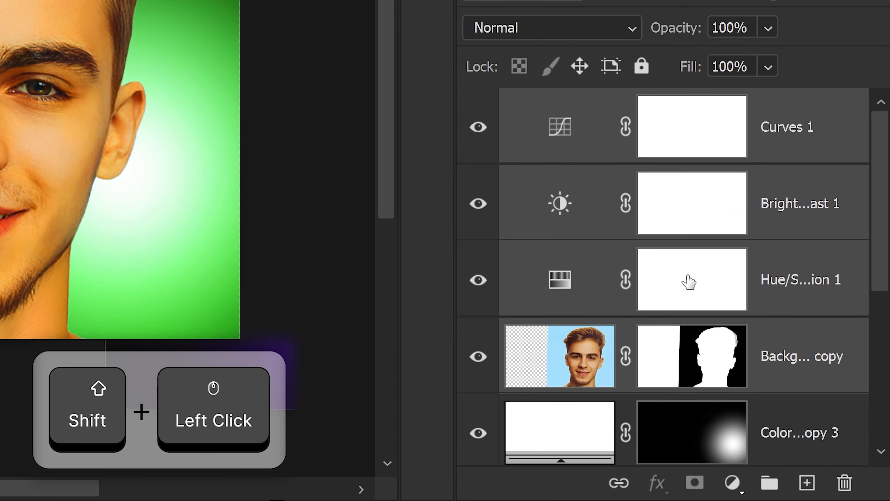
key(ctrl+g)
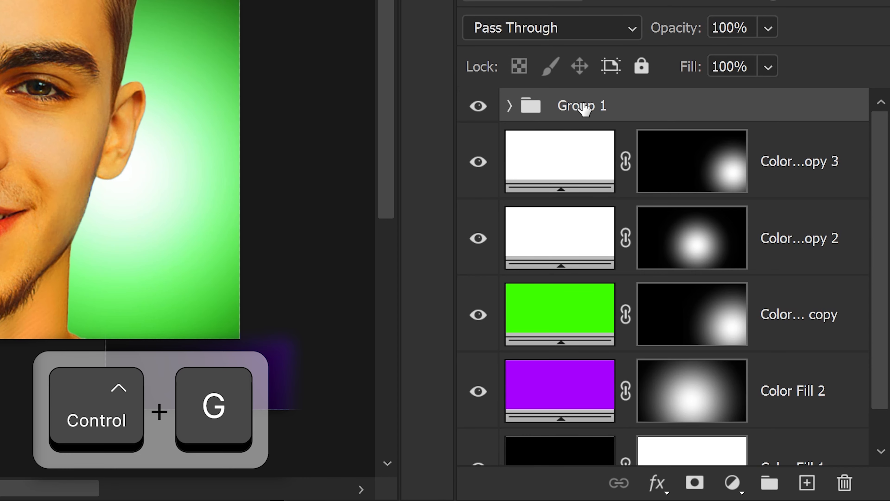
double_click(585, 110)
text(male)
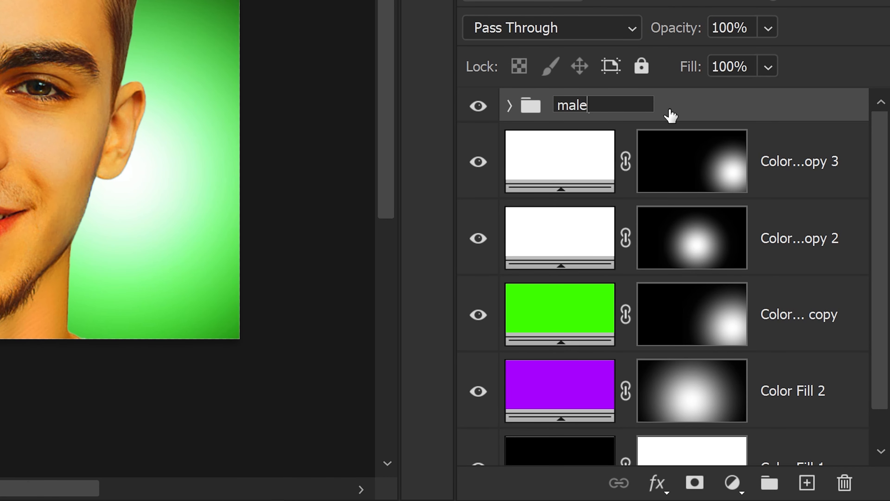
key(Return)
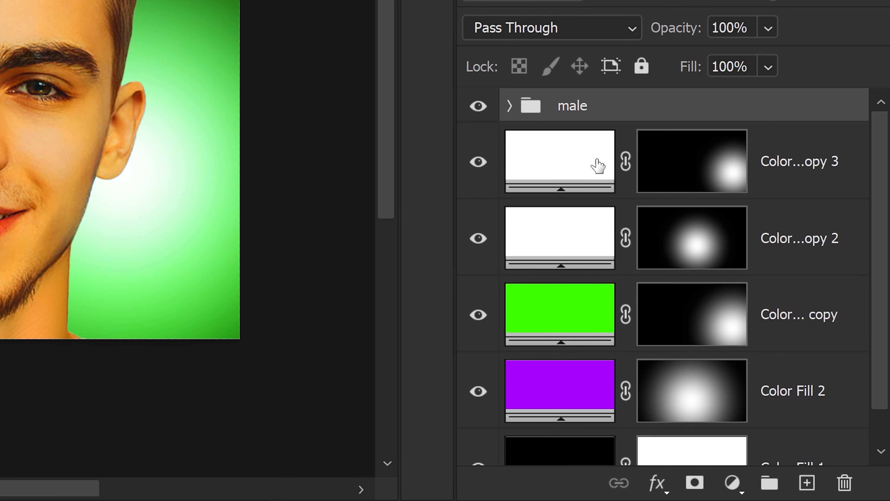
Group all the glow fill layers together with the black fill layer and name the group "background".
click(784, 169)
scroll(781, 196, down, 1)
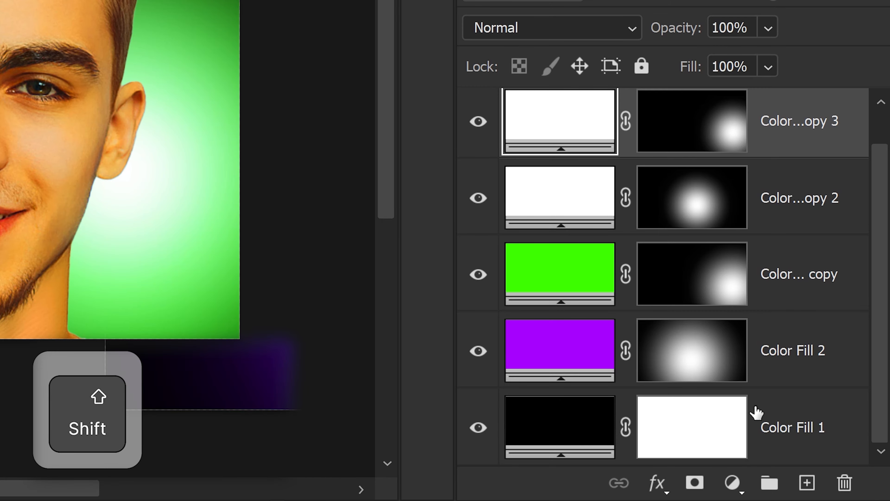
shift+click(785, 420)
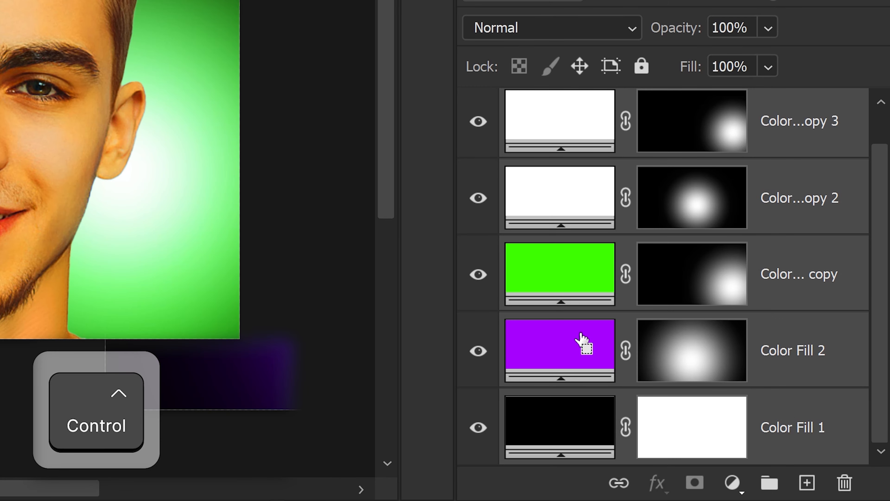
key(ctrl+g)
double_click(582, 143)
text(bac)
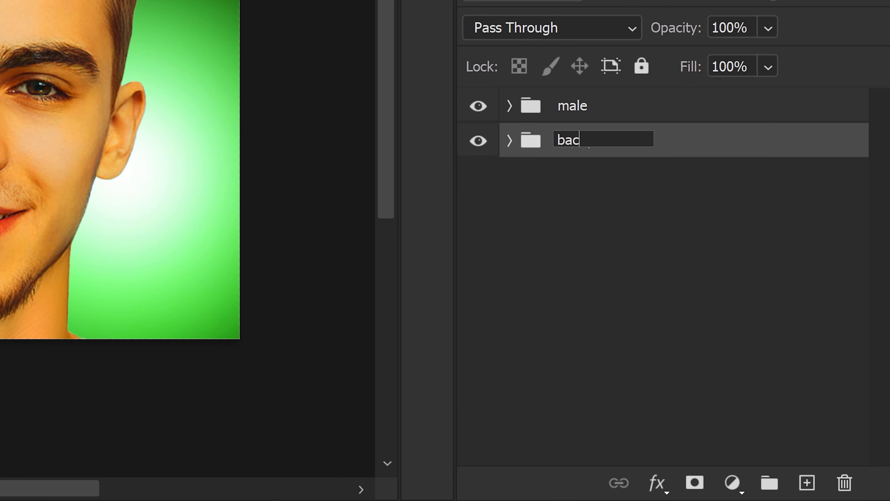
text(kground)
Create a new group above the male group and add a layer filled with black inside it.
click(590, 106)
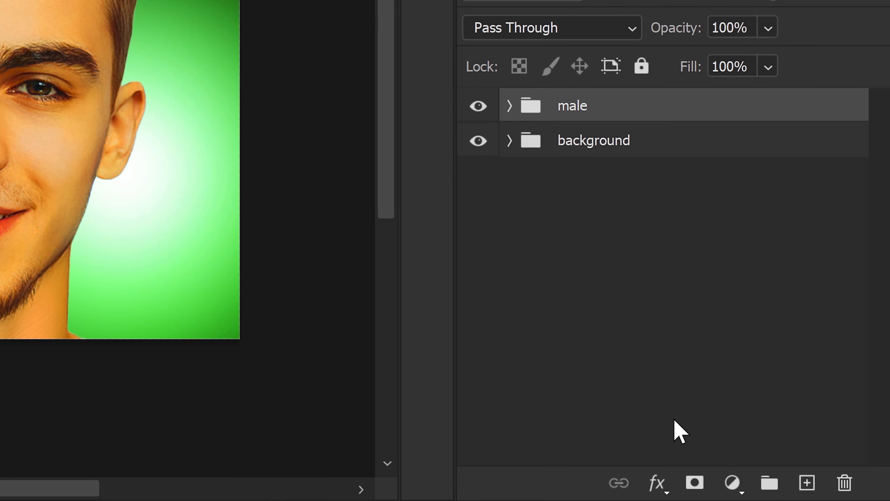
click(769, 482)
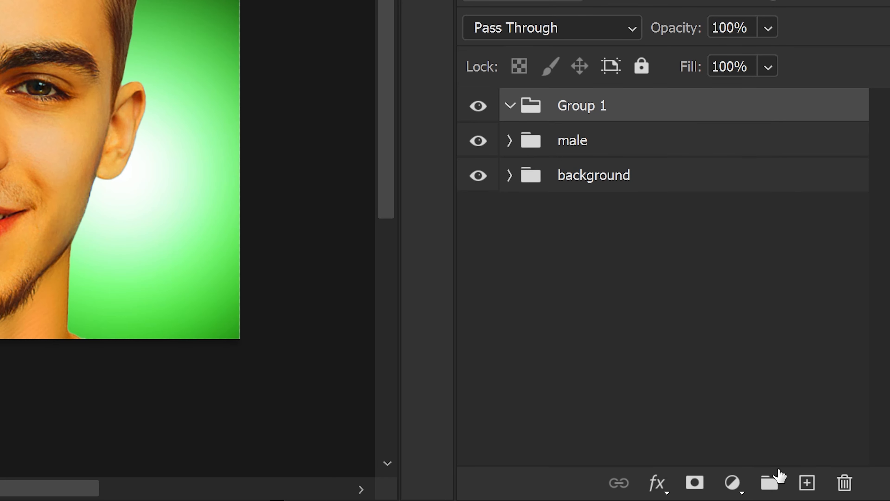
click(807, 483)
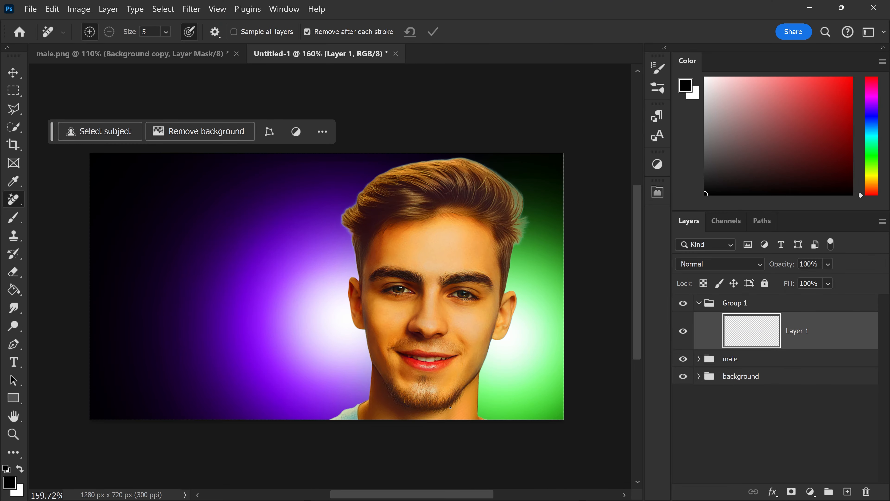
key(alt+Delete)
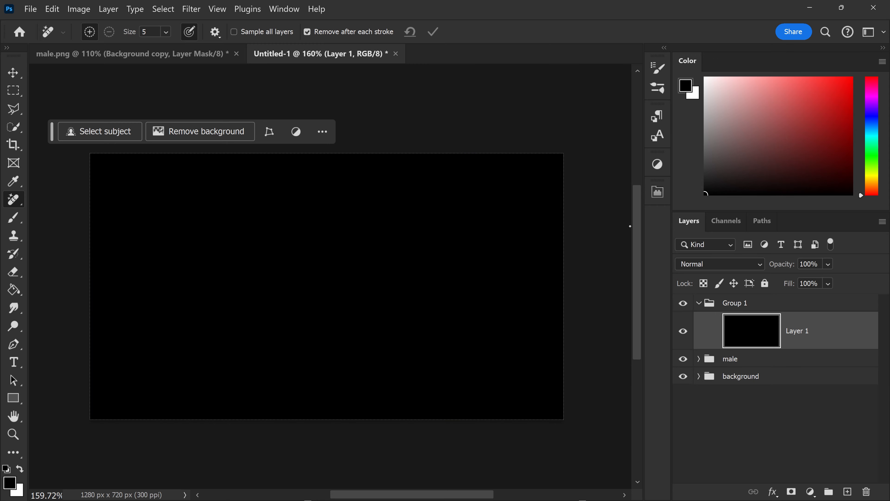
Set the black layer's blend mode to Screen and add a new empty layer above it in the same group.
click(728, 265)
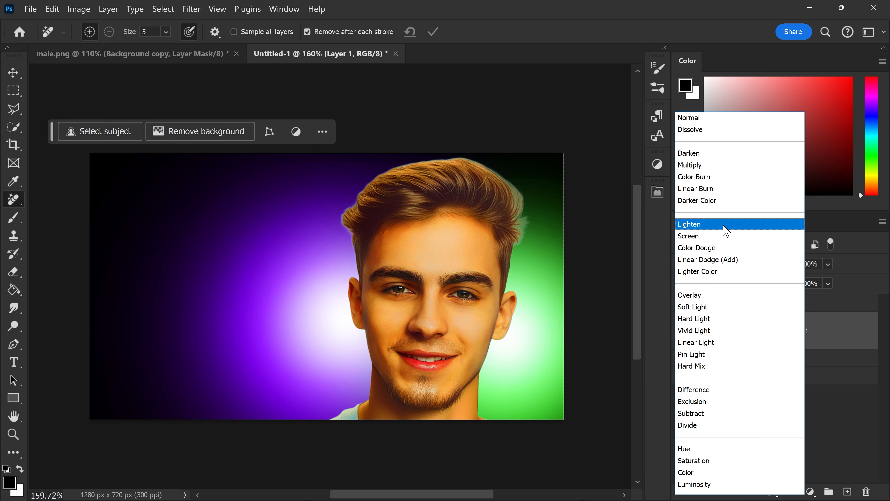
click(702, 235)
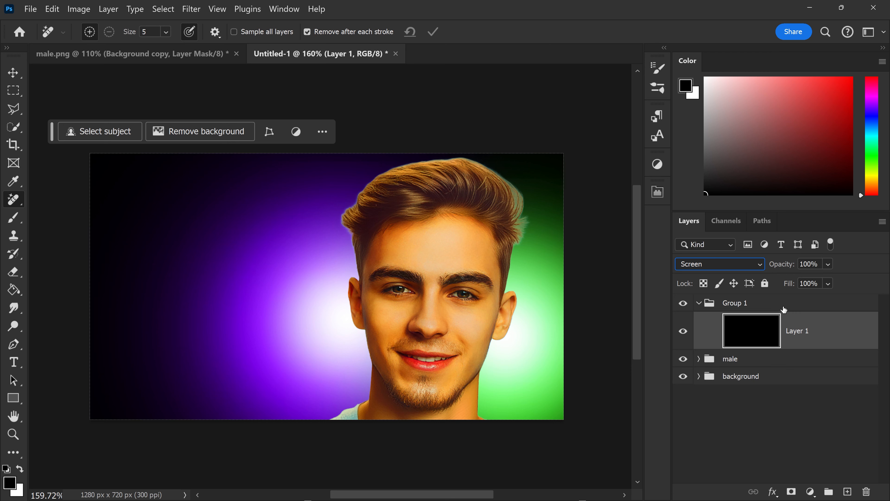
click(831, 264)
click(854, 261)
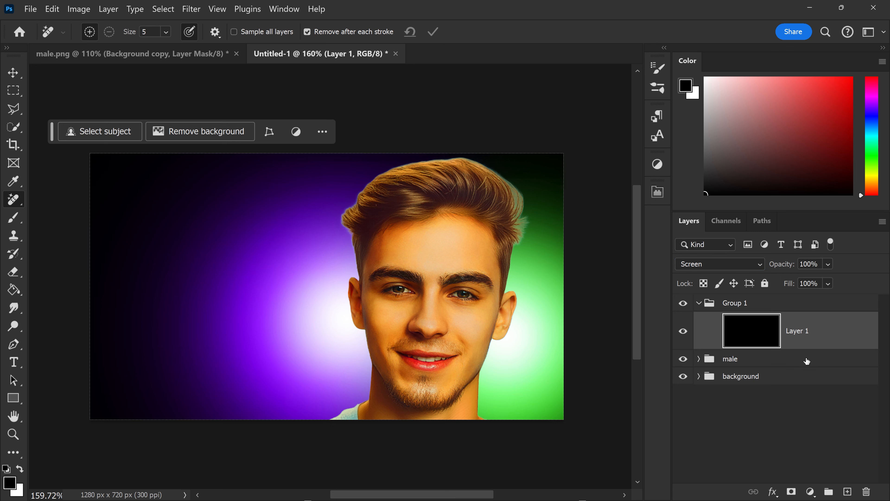
click(848, 492)
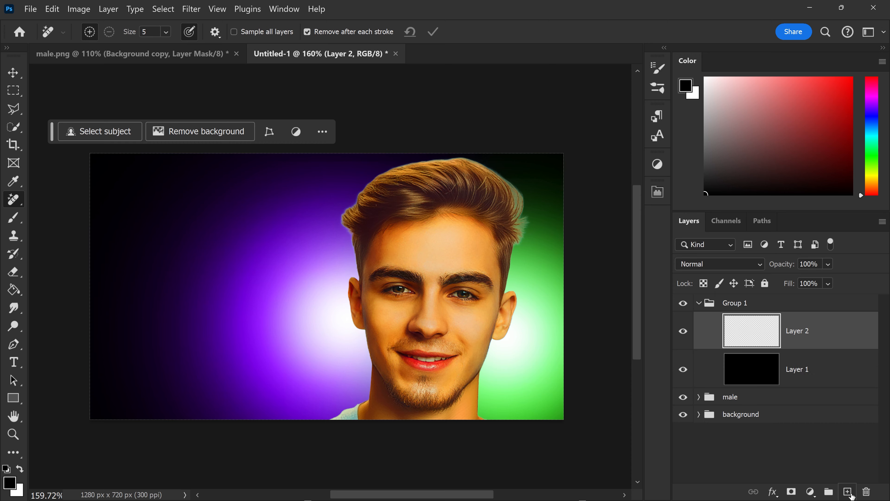
Clip the empty layer to the black layer below it and add a Gradient Map adjustment layer above.
key(alt)
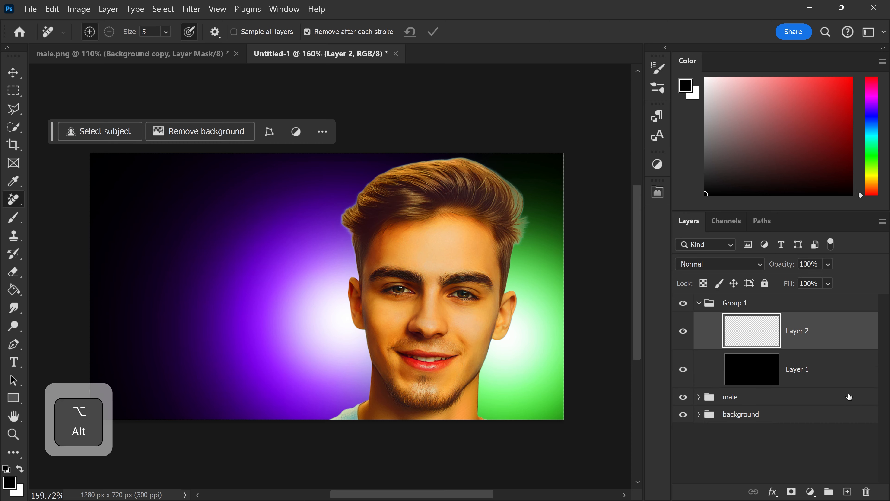
alt+click(791, 348)
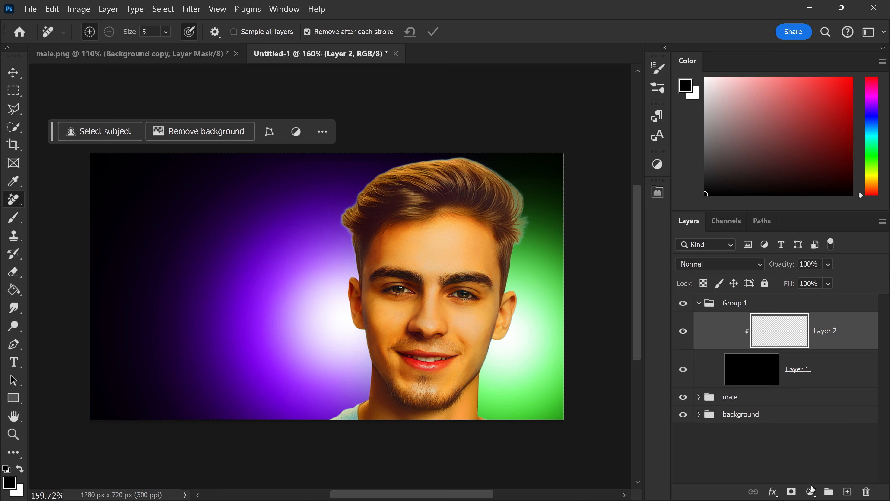
click(808, 492)
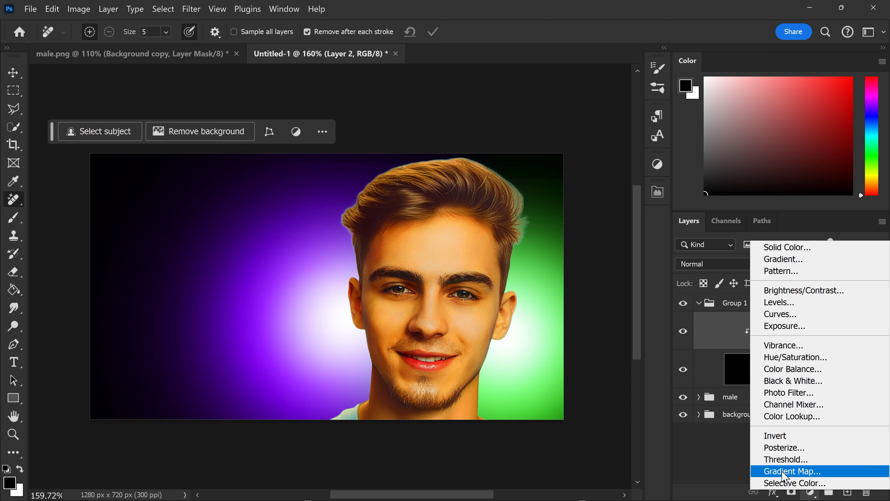
click(784, 474)
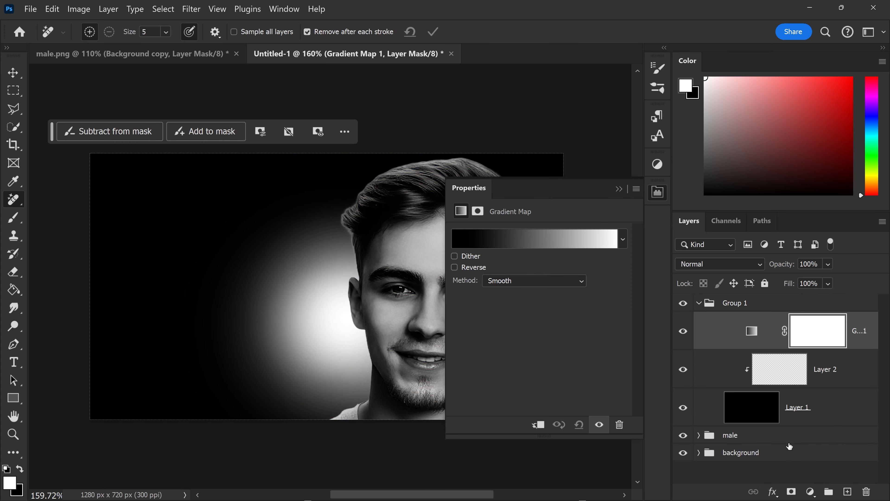
Add a dark purple color stop, 180034, at location 21 in the gradient map's gradient.
drag(407, 259, 280, 259)
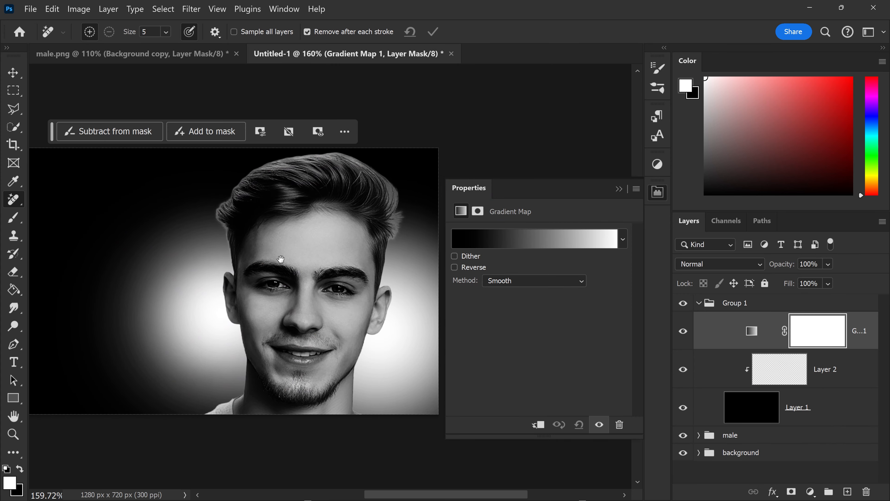
click(475, 242)
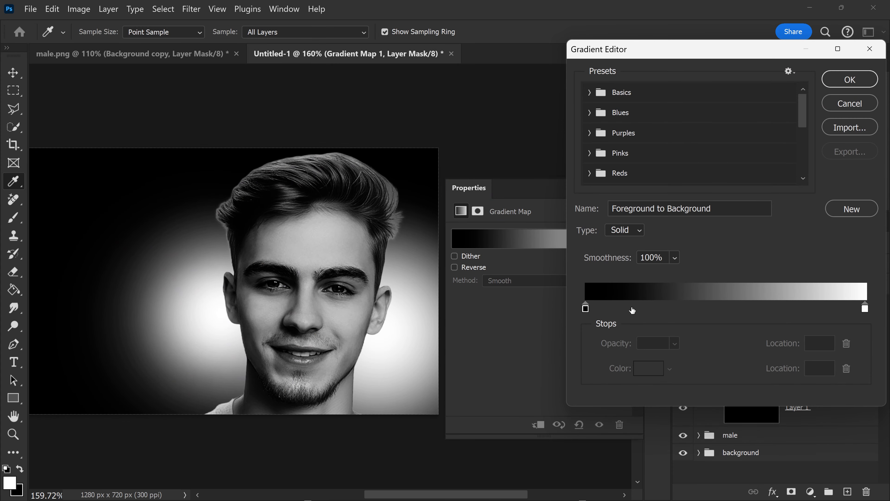
click(646, 308)
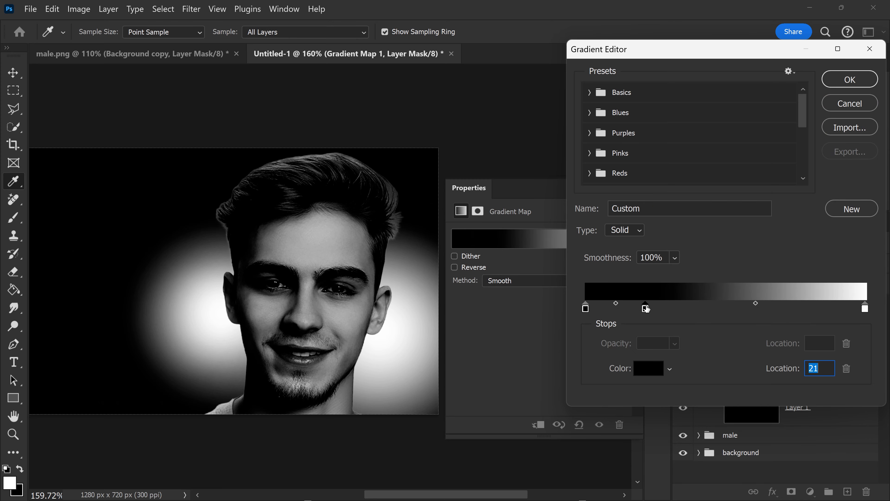
click(649, 368)
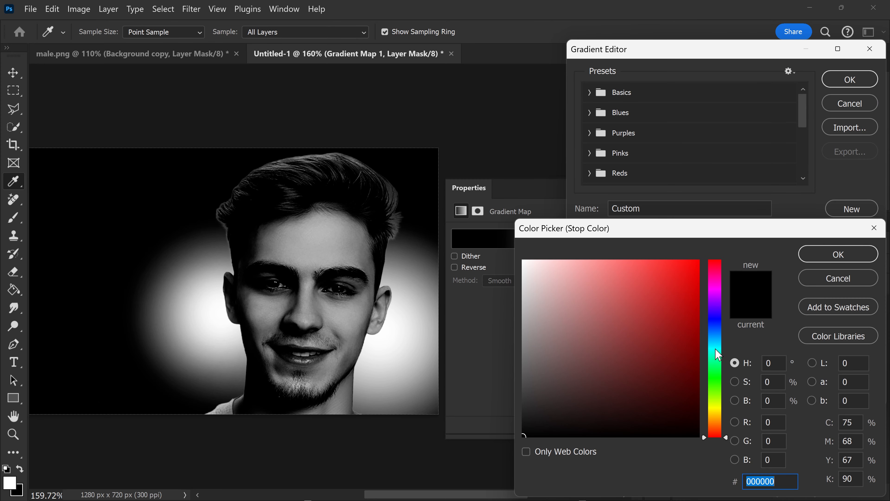
click(715, 305)
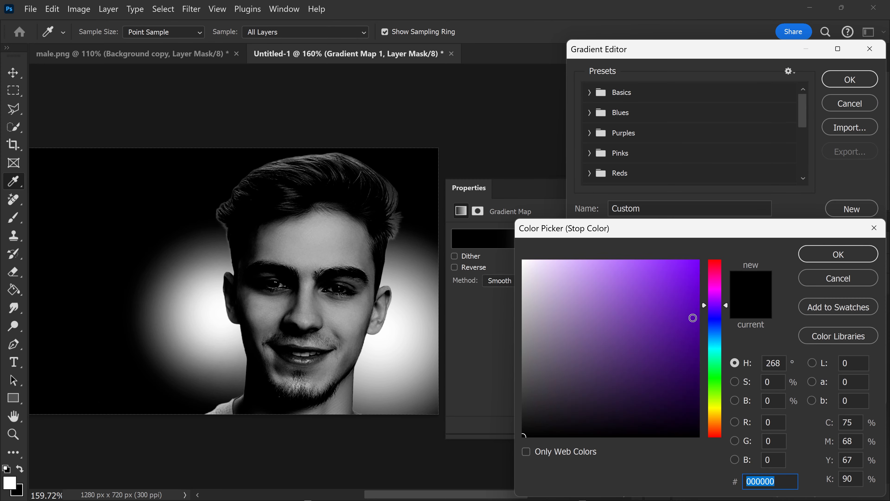
drag(692, 380, 698, 401)
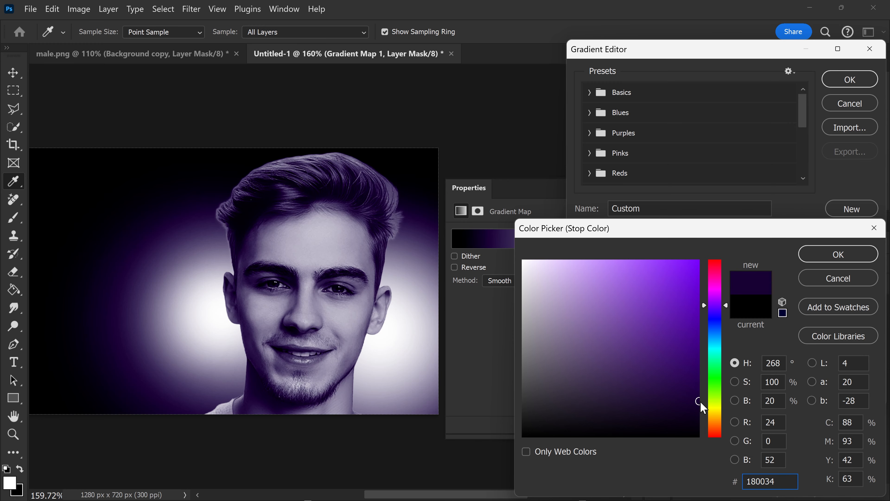
click(825, 262)
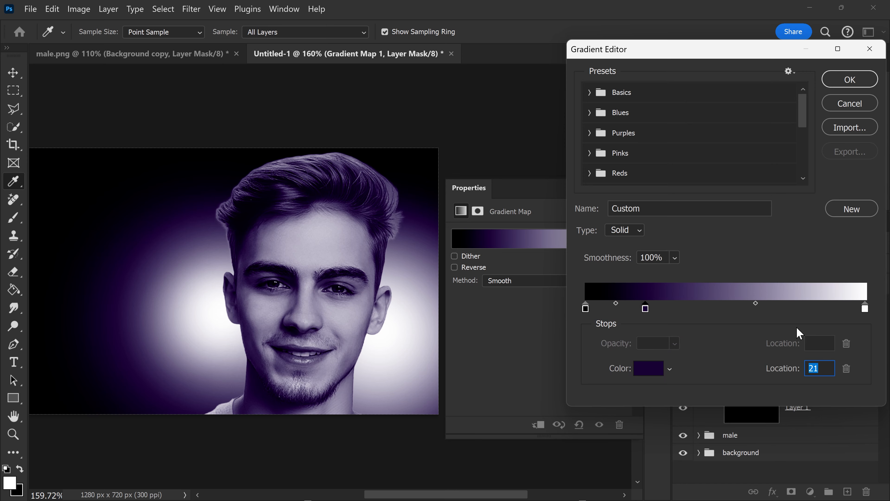
Add a bright purple color stop, 7800ff, at location 71 and accept the edited gradient.
click(786, 313)
click(651, 368)
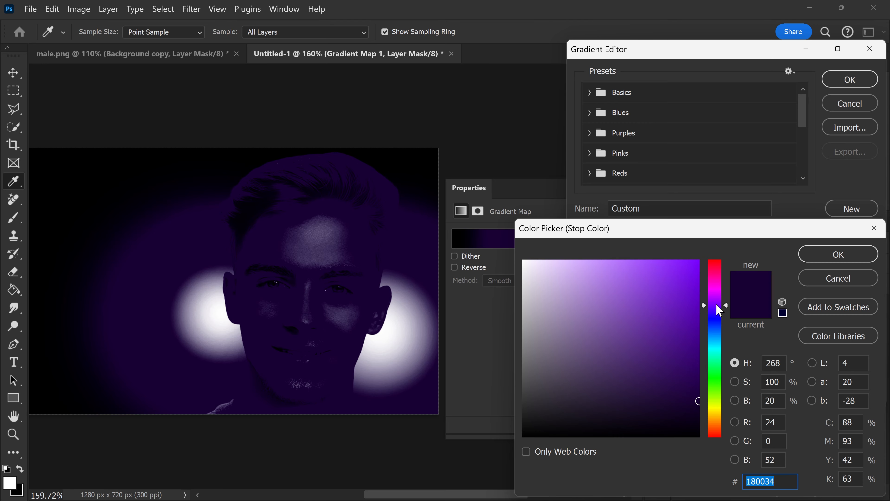
text(7800ff)
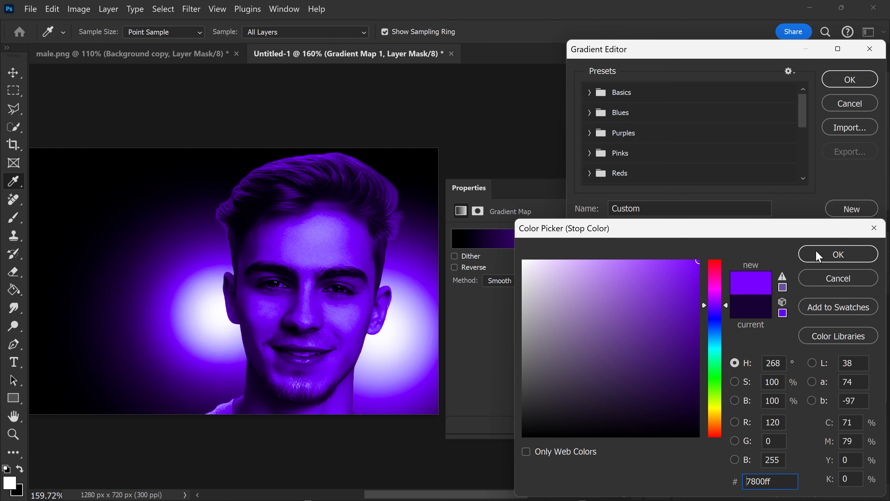
click(816, 250)
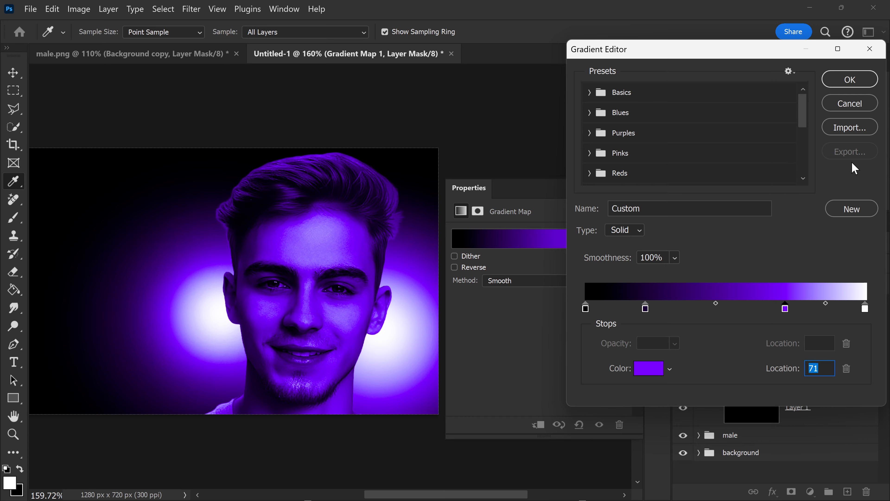
click(849, 80)
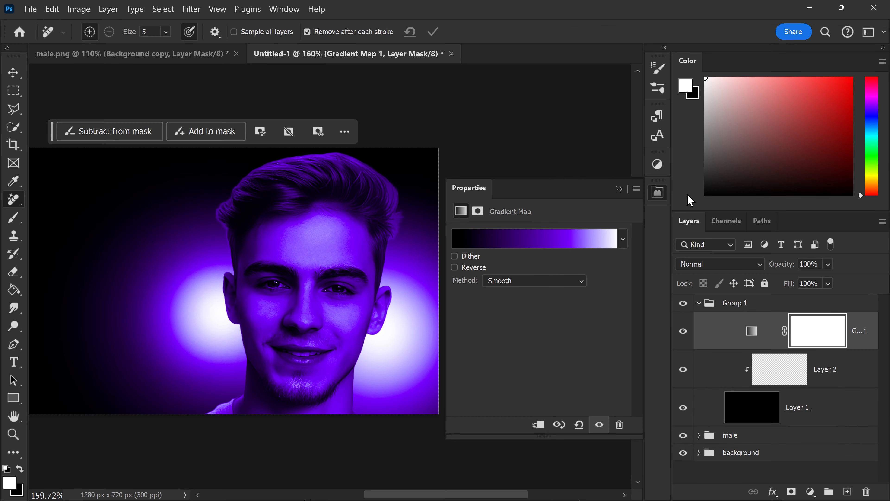
Close the gradient map's properties and clip the adjustment to the layers below it.
click(619, 189)
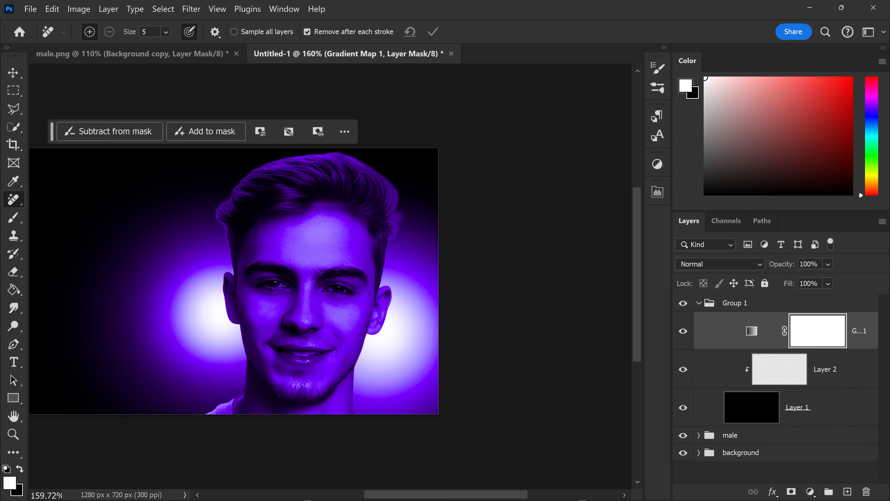
key(alt)
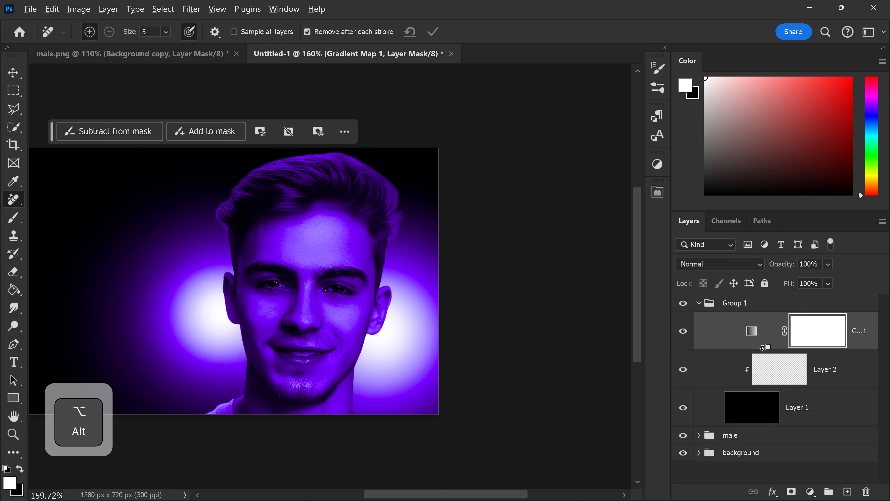
alt+click(767, 347)
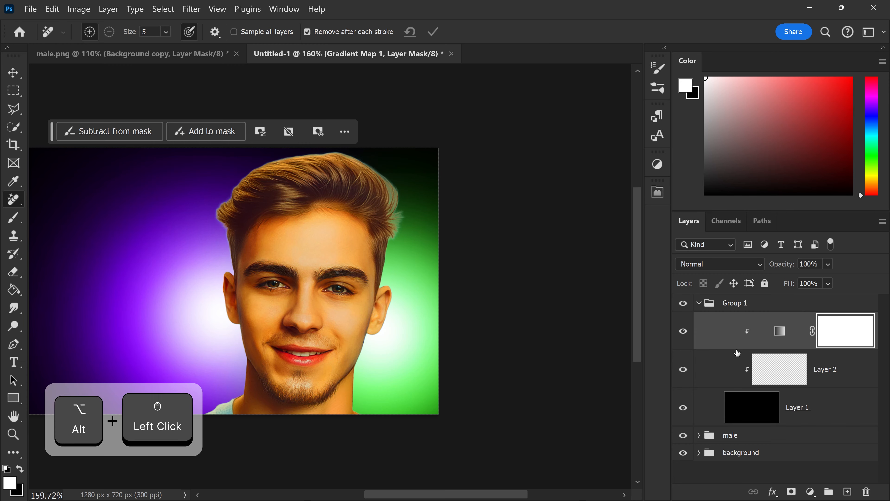
Select the empty clipped layer and set up the Brush tool with size 200 and 13% flow.
click(781, 361)
drag(351, 345, 469, 325)
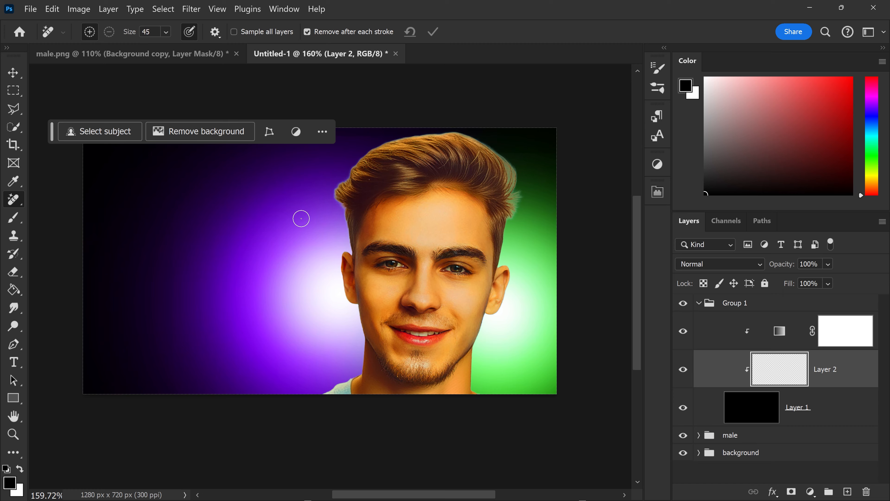
click(13, 218)
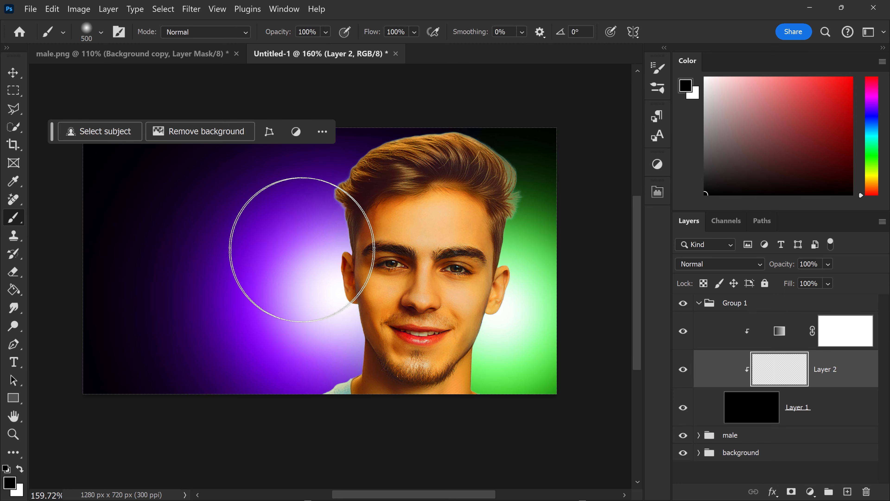
key(bracketleft)
key(bracketleft)
key(bracketleft)
key(bracketleft)
key(bracketleft)
key(bracketleft)
key(bracketleft)
key(bracketleft)
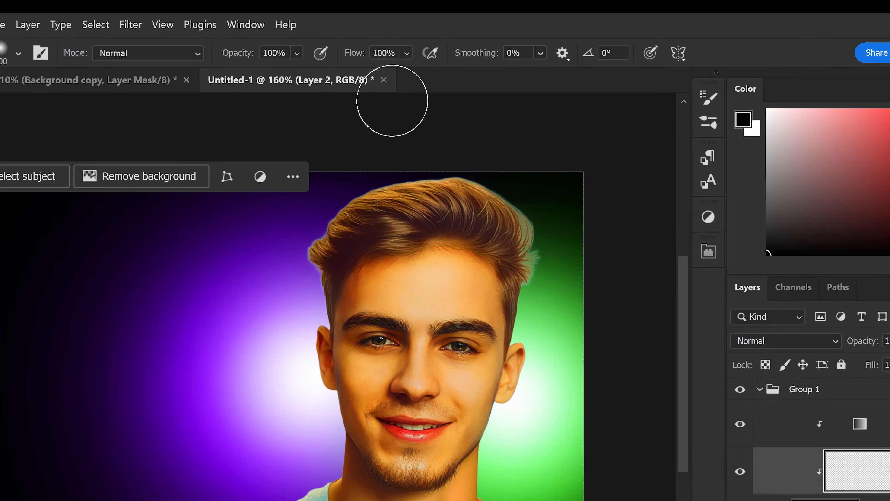
click(383, 53)
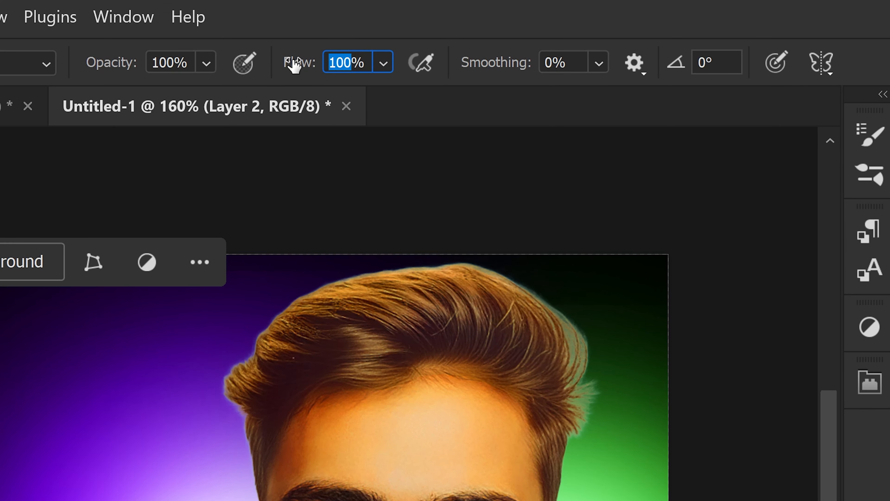
text(13)
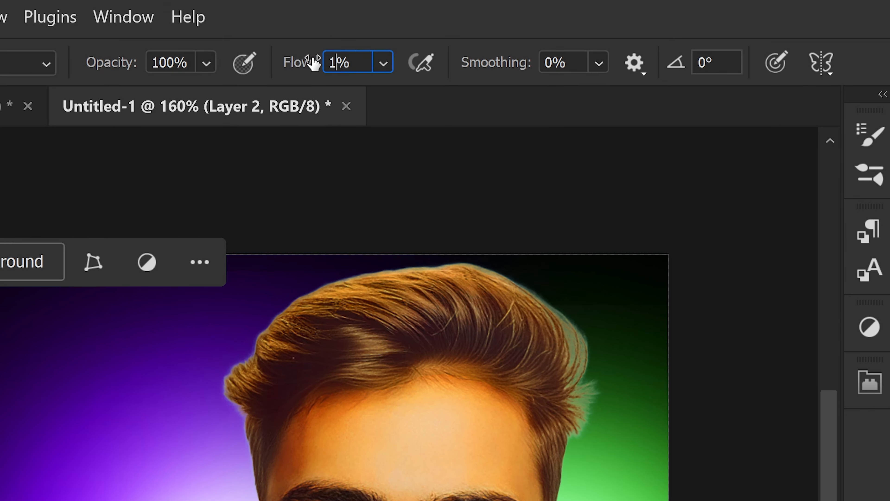
click(384, 63)
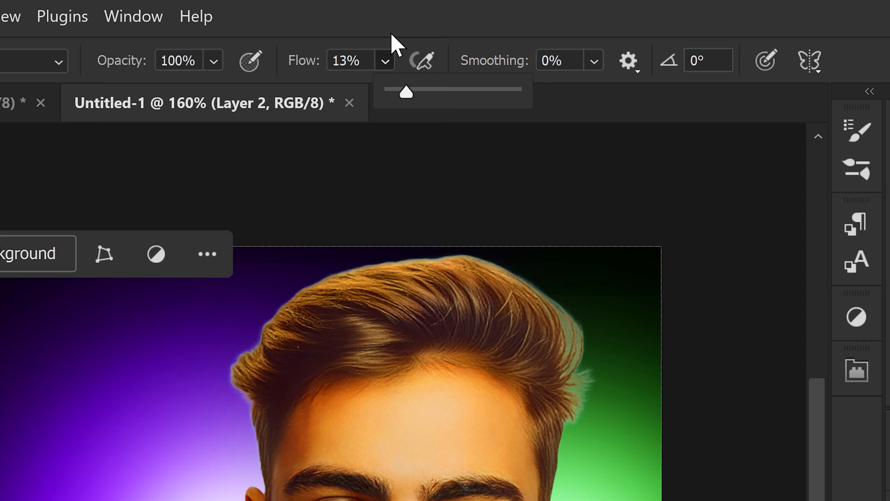
click(391, 34)
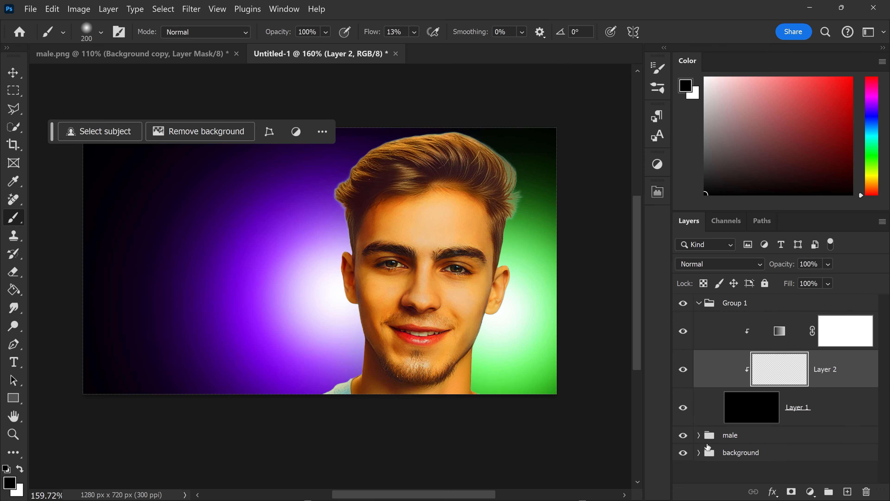
Copy the layer mask of the portrait layer in the male group onto Group 1.
click(698, 435)
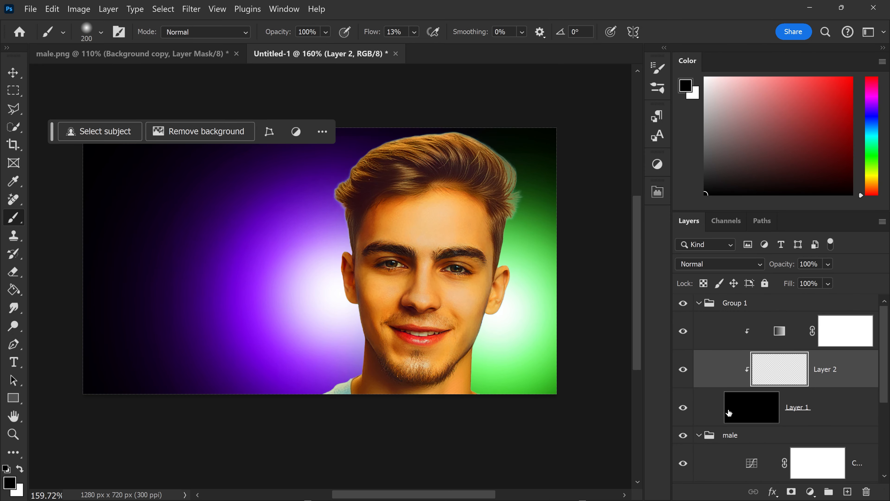
scroll(746, 435, down, 1)
scroll(752, 433, down, 5)
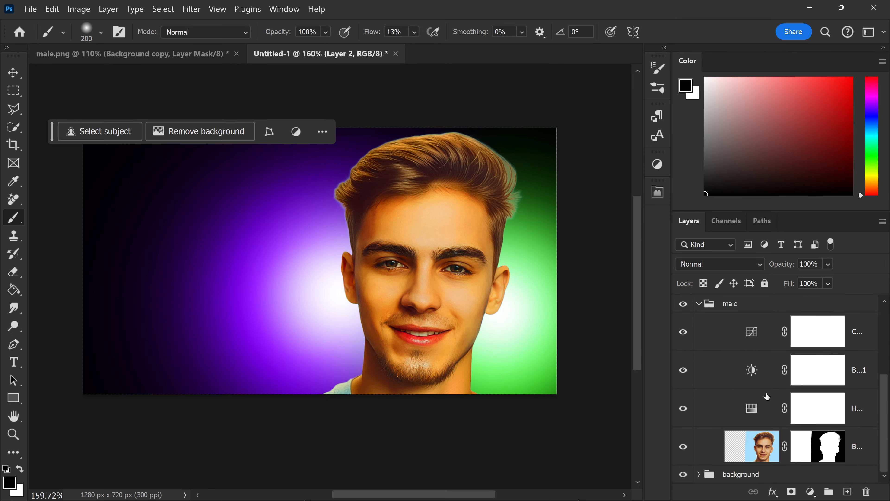
click(760, 448)
click(814, 446)
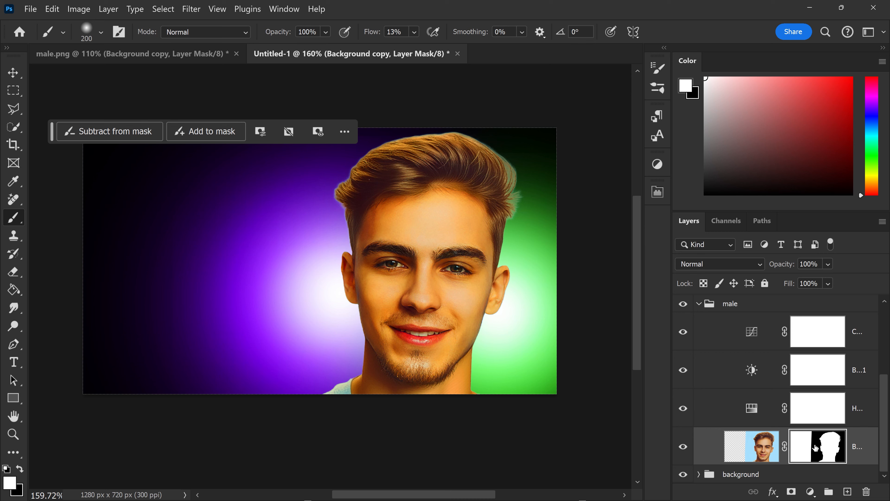
drag(807, 449, 750, 312)
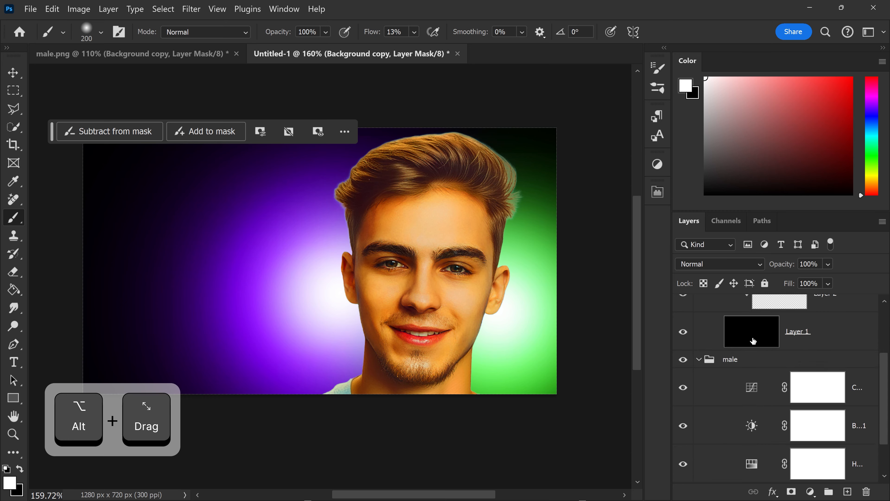
Collapse the male group and rename the empty clipped layer in Group 1 as "paint layer".
click(699, 314)
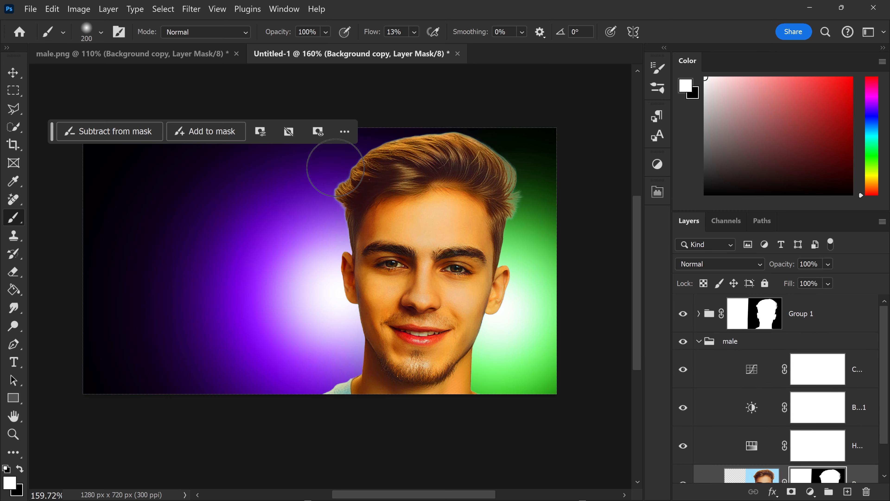
click(698, 343)
click(698, 314)
click(779, 378)
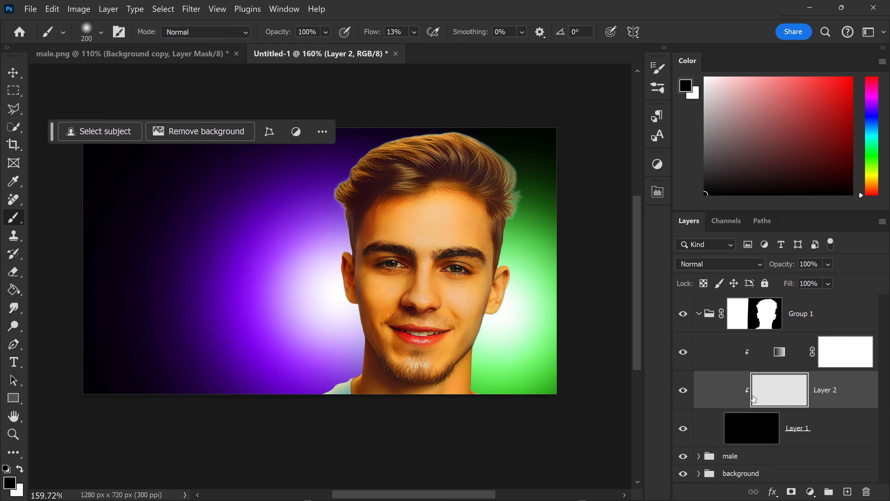
double_click(825, 390)
text(paint layer)
key(Return)
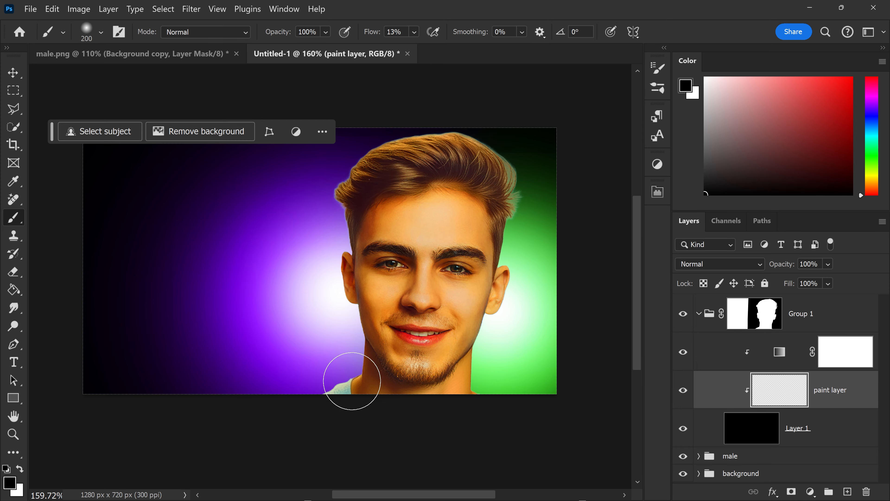
Paint purple light along the left side of the hair, face and neck with a white brush at size 250.
key(bracketright)
click(20, 468)
mouse_move(413, 134)
mouse_down()
mouse_move(350, 254)
mouse_move(362, 188)
mouse_move(403, 124)
mouse_move(353, 162)
mouse_move(314, 212)
mouse_up()
mouse_move(323, 342)
mouse_down()
mouse_move(334, 348)
mouse_move(304, 382)
mouse_move(359, 302)
mouse_move(311, 330)
mouse_move(341, 337)
mouse_move(346, 412)
mouse_move(350, 358)
mouse_move(281, 393)
mouse_up()
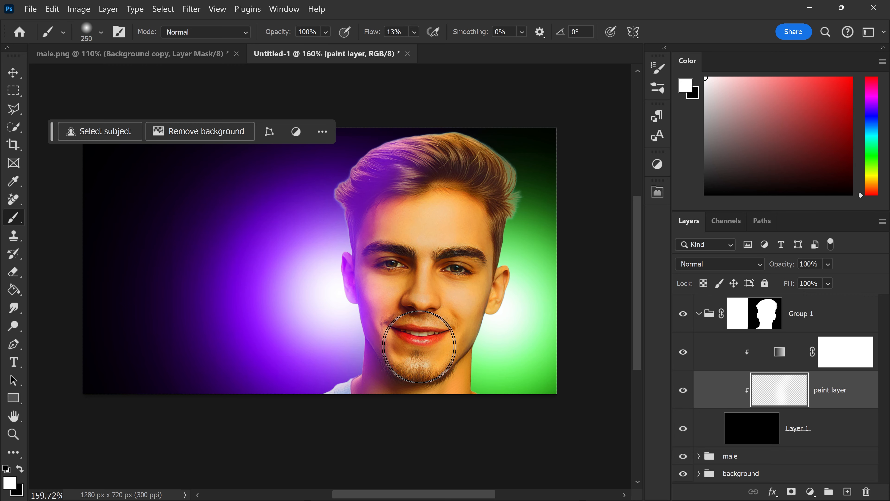
Set the white brush to size 175 and 7% flow.
key(bracketleft)
key(bracketleft)
key(bracketleft)
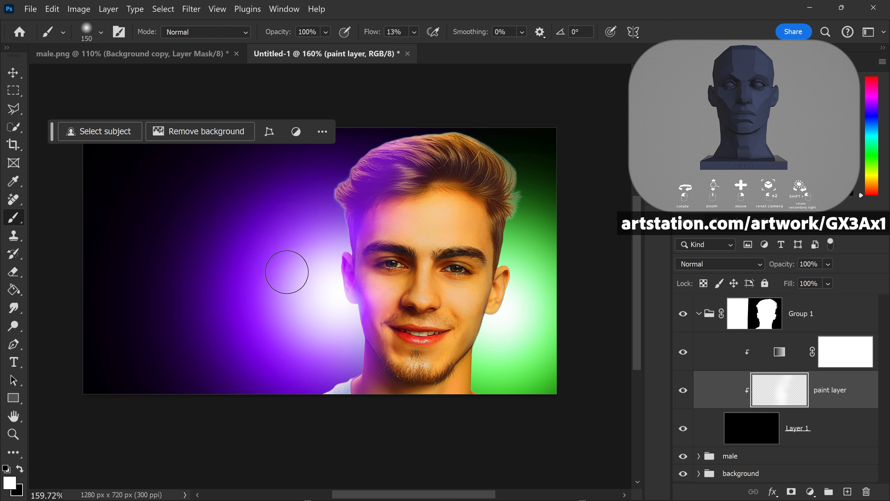
key(bracketright)
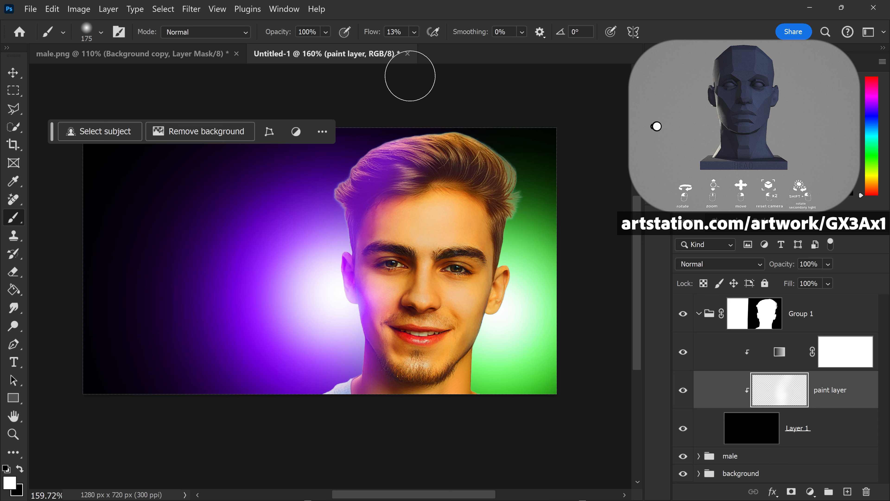
text(7)
key(Return)
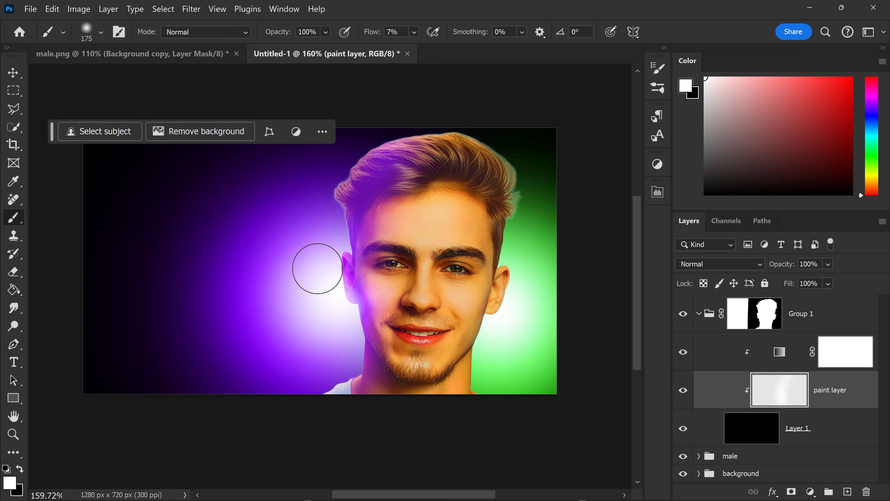
Try a soft light stroke on the nose bridge, undo it and reduce the brush size to 45.
drag(418, 238, 406, 229)
key(ctrl+z)
scroll(426, 316, up, 1)
key(bracketleft)
key(bracketleft)
key(bracketleft)
key(bracketleft)
key(bracketleft)
key(bracketleft)
key(bracketleft)
key(bracketleft)
key(bracketleft)
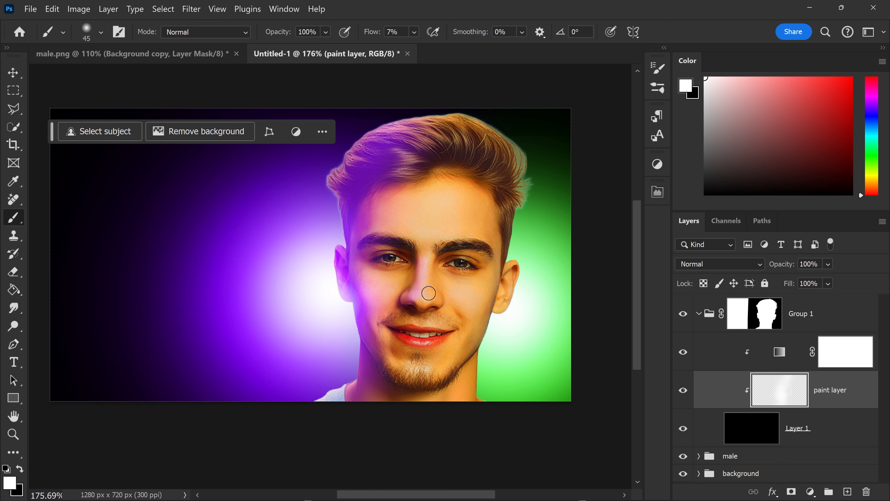
key(ctrl+z)
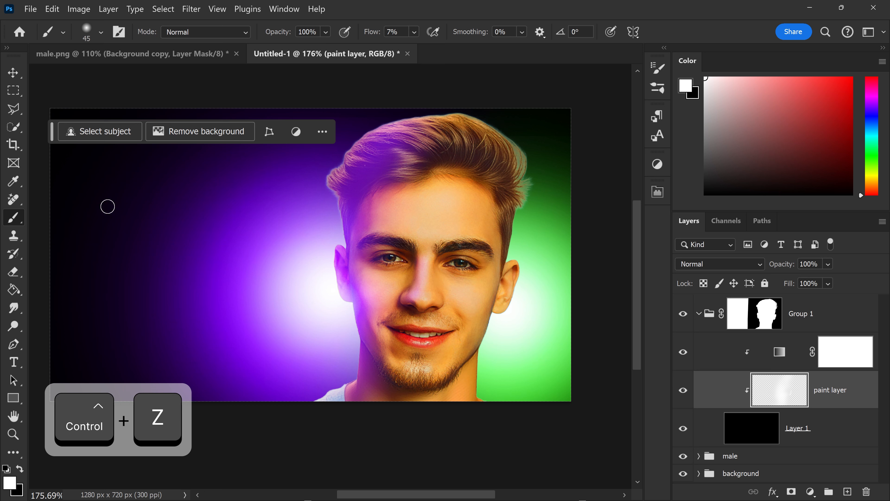
click(13, 272)
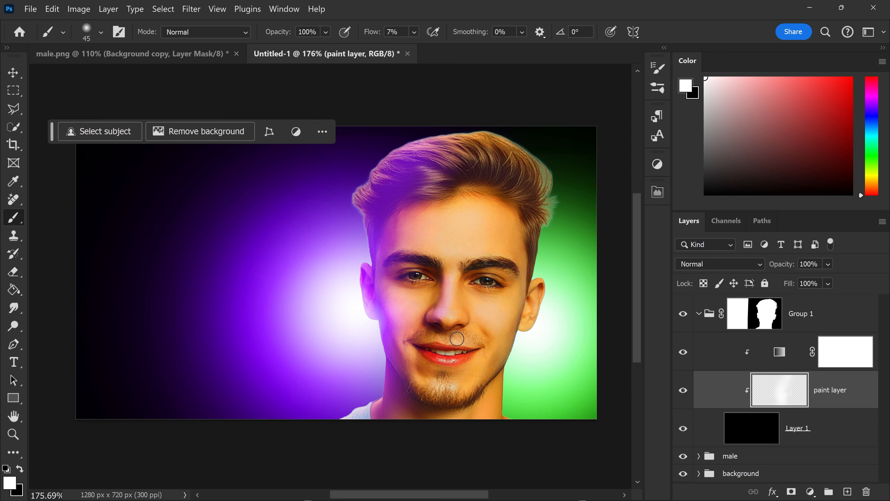
Collapse Group 1 and rename it "purple glow".
click(700, 314)
double_click(814, 317)
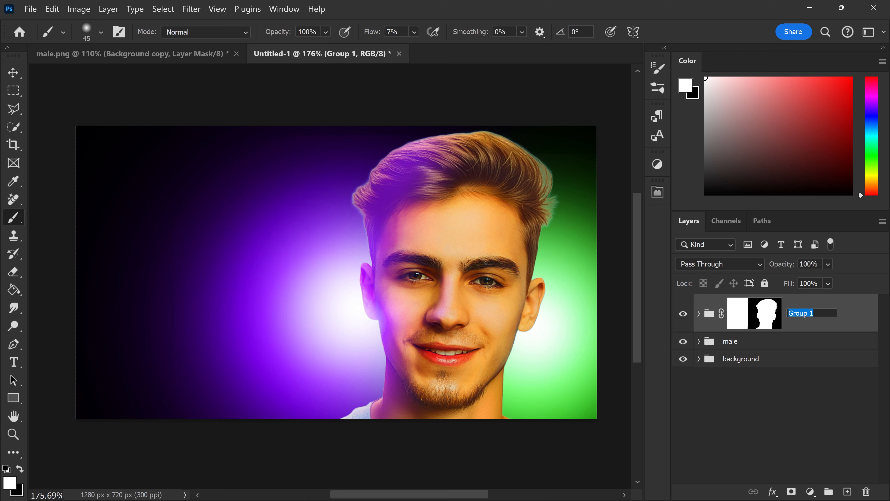
text(purple glow)
click(843, 317)
Duplicate the purple glow group and rename the copy "purple glow rim light".
key(ctrl+j)
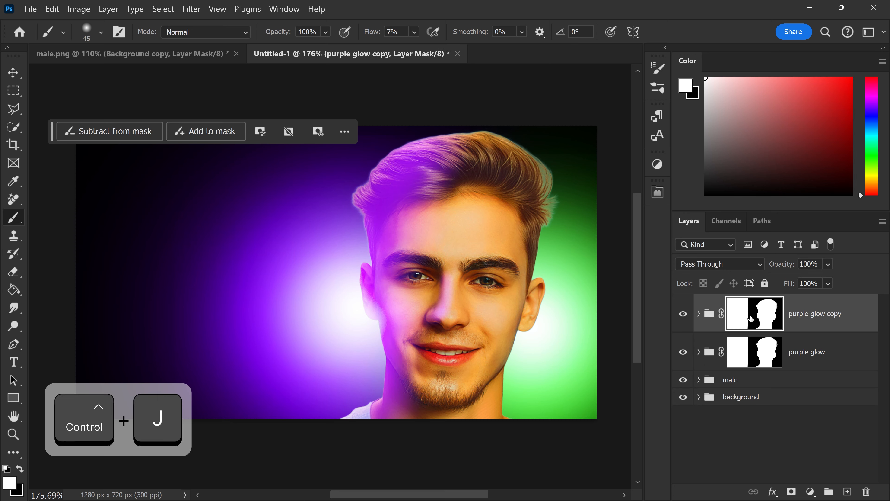
double_click(808, 317)
click(819, 312)
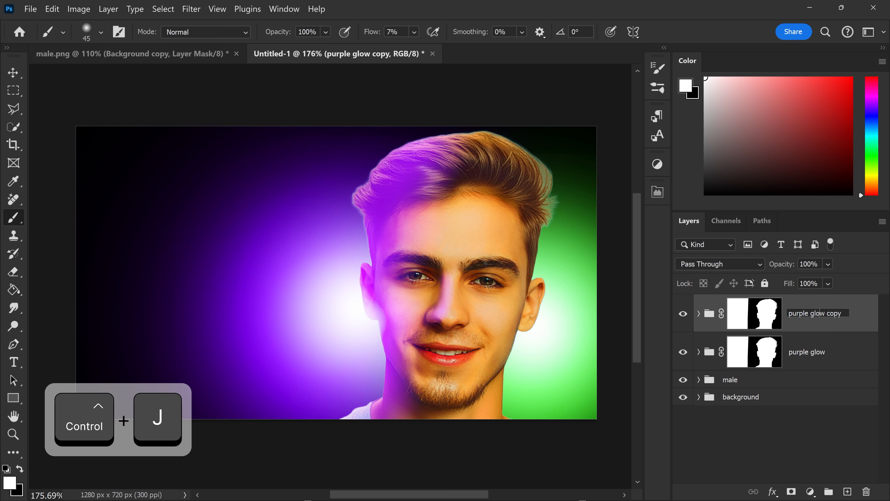
key(BackSpace)
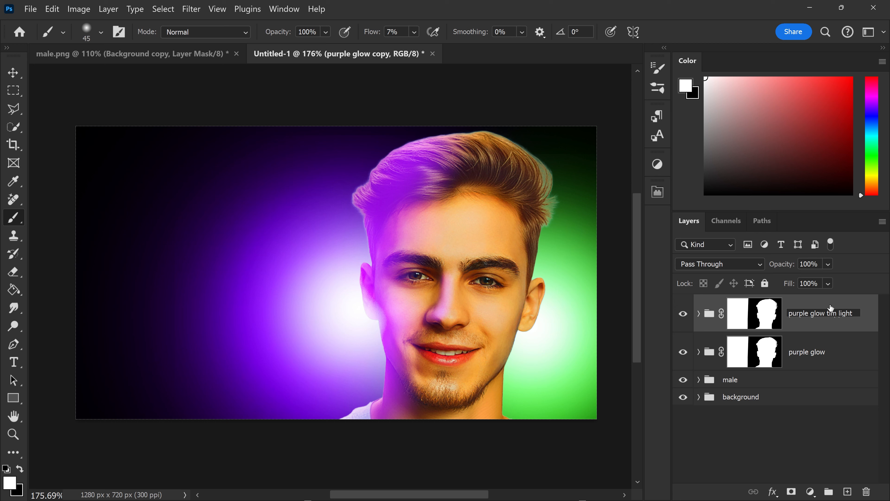
key(BackSpace)
text(r)
key(Return)
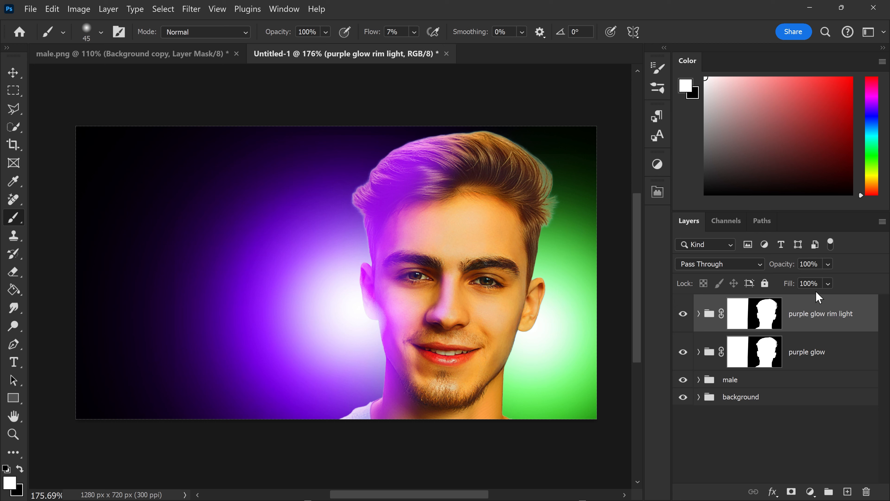
Replace the painted layer in the rim light group with a new empty clipped layer named "paint layer".
click(699, 313)
click(834, 389)
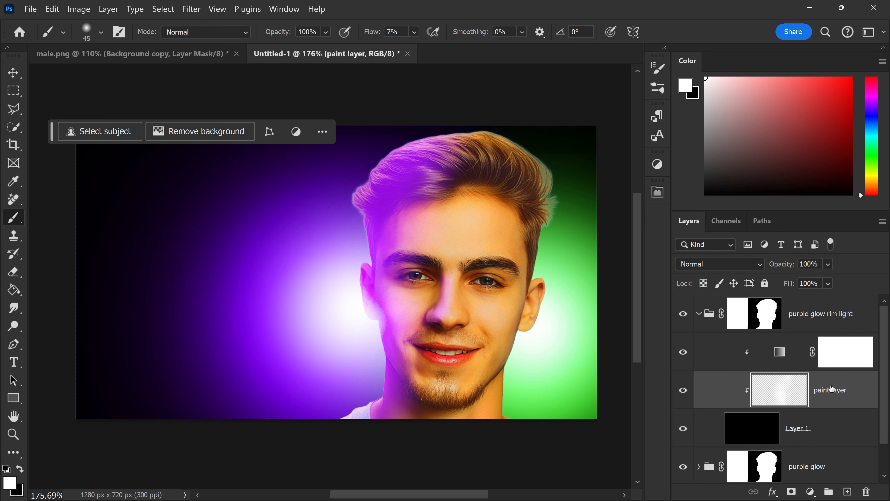
key(Delete)
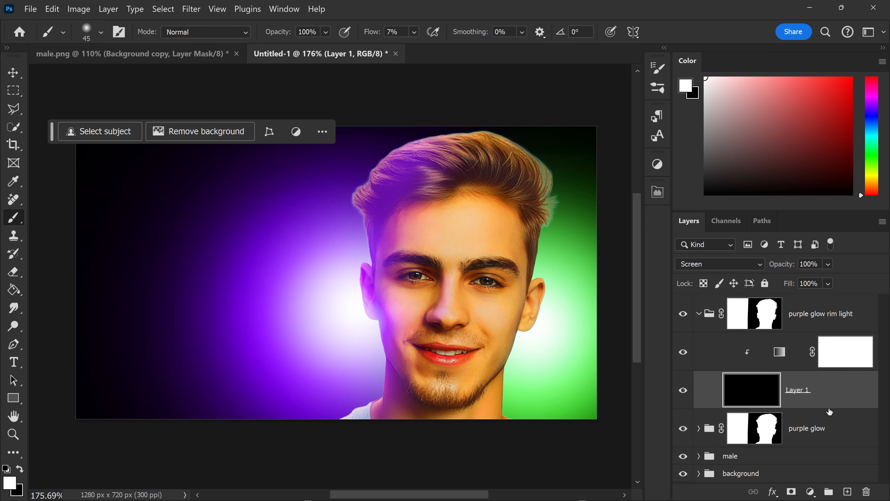
click(847, 491)
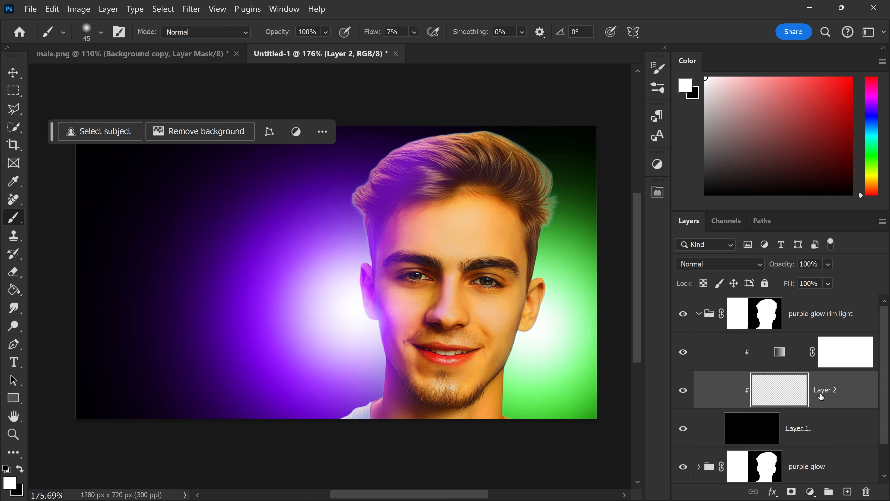
double_click(822, 389)
text(paint layer)
key(Return)
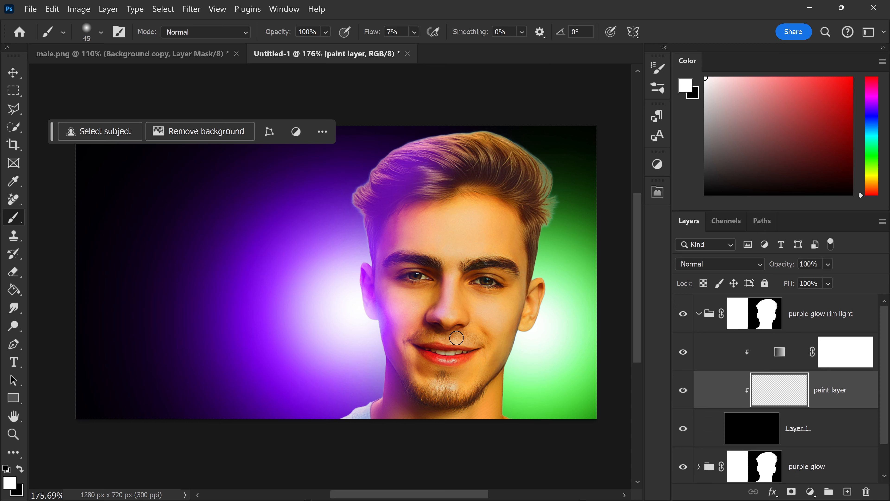
Paint thin rim light along the left edges of the ear, jaw, neck and shoulder with a small brush at 4% flow.
key(bracketleft)
alt+scroll(381, 370, up, 5)
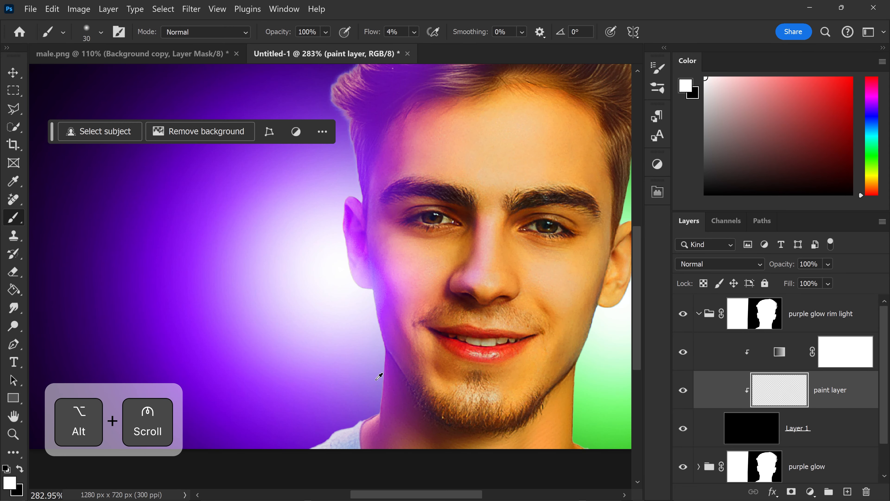
alt+scroll(382, 370, up, 2)
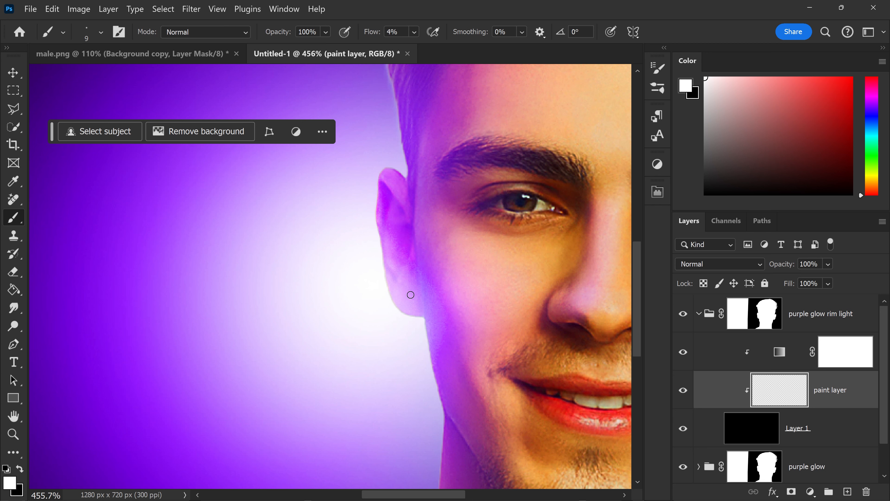
alt+scroll(389, 172, up, 2)
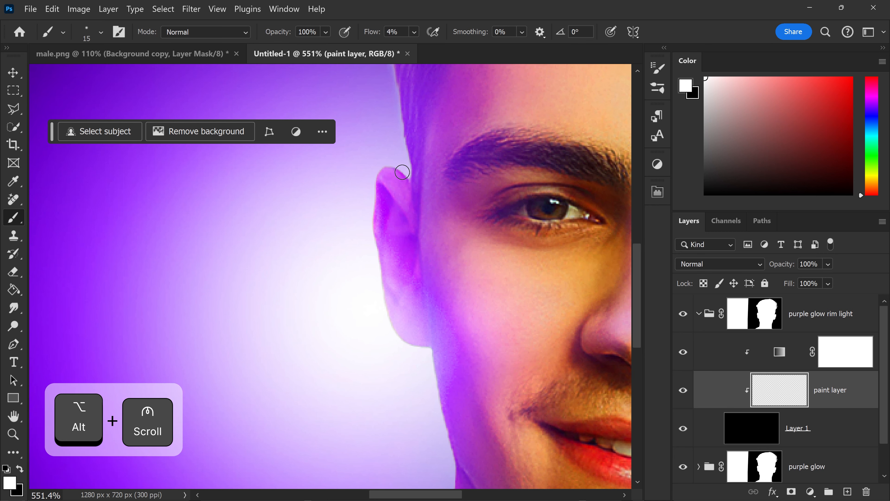
drag(395, 168, 400, 168)
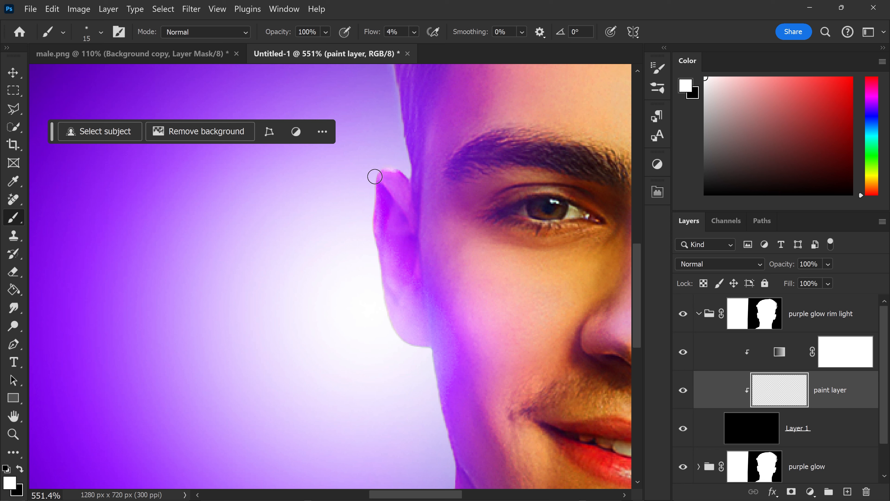
mouse_move(376, 182)
mouse_down()
mouse_move(374, 240)
mouse_move(381, 280)
mouse_move(394, 290)
mouse_move(391, 322)
mouse_move(405, 346)
mouse_move(429, 346)
mouse_move(364, 197)
mouse_move(390, 297)
mouse_move(377, 219)
mouse_up()
scroll(430, 361, up, 1)
key(bracketleft)
mouse_move(388, 304)
mouse_down()
mouse_move(418, 345)
mouse_move(363, 216)
mouse_up()
scroll(363, 216, down, 5)
key(bracketright)
mouse_move(377, 179)
mouse_down()
mouse_move(373, 309)
mouse_move(365, 302)
mouse_move(348, 315)
mouse_move(339, 307)
mouse_move(237, 369)
mouse_up()
scroll(237, 369, down, 7)
Paint rim light along the outer hair edge from above the ear to the top of the head, up to brush size 15.
scroll(411, 229, up, 9)
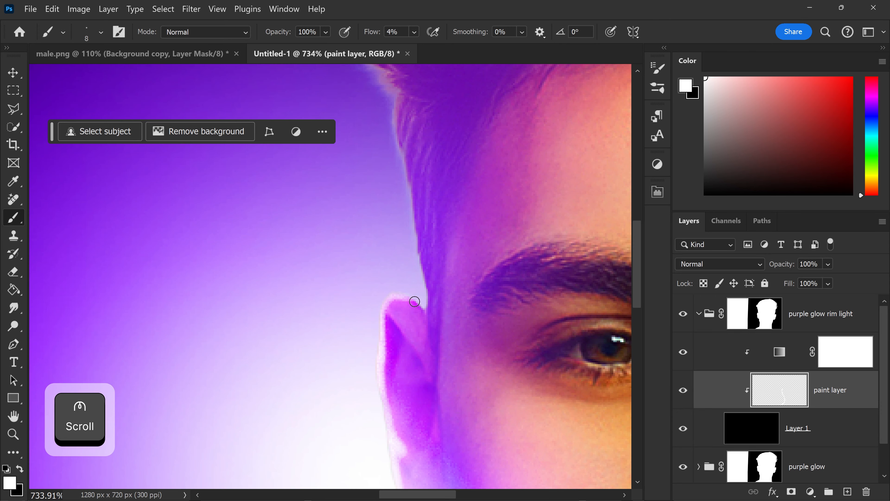
key(bracketleft)
key(bracketleft)
key(bracketright)
drag(416, 210, 391, 106)
drag(450, 156, 450, 276)
mouse_move(393, 218)
mouse_down()
mouse_move(364, 176)
mouse_move(386, 248)
mouse_up()
mouse_move(386, 242)
mouse_down()
mouse_move(367, 220)
mouse_move(377, 190)
mouse_move(433, 142)
mouse_move(442, 118)
mouse_up()
mouse_move(442, 118)
mouse_down()
mouse_move(401, 227)
mouse_move(473, 165)
mouse_move(458, 158)
mouse_move(481, 142)
mouse_up()
drag(570, 191, 427, 295)
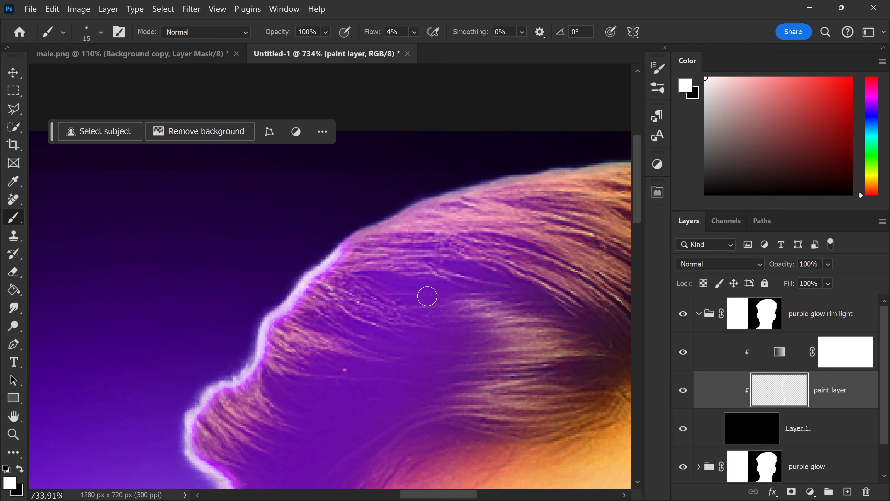
mouse_move(347, 254)
mouse_down()
mouse_move(403, 207)
mouse_move(558, 161)
mouse_up()
Paint fine light strands inward from the left hair edge with the brush reduced to size 7, then 5.
alt+scroll(456, 262, down, 2)
alt+scroll(414, 260, up, 1)
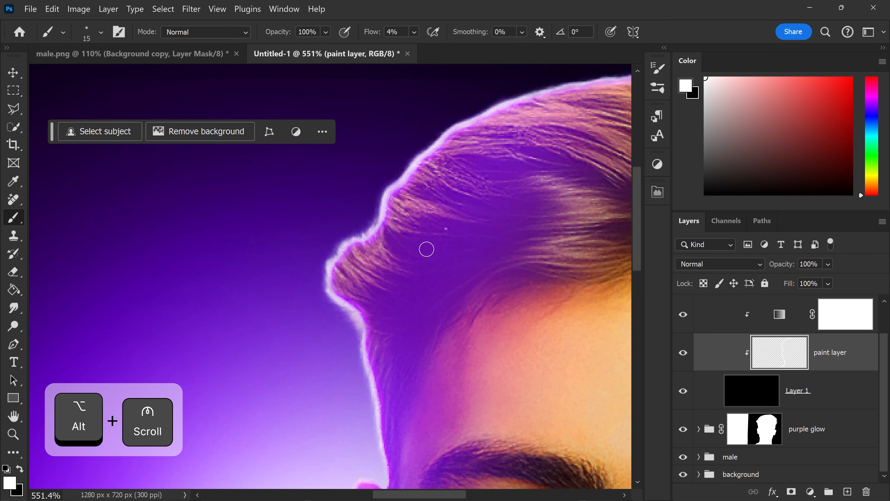
key(bracketleft)
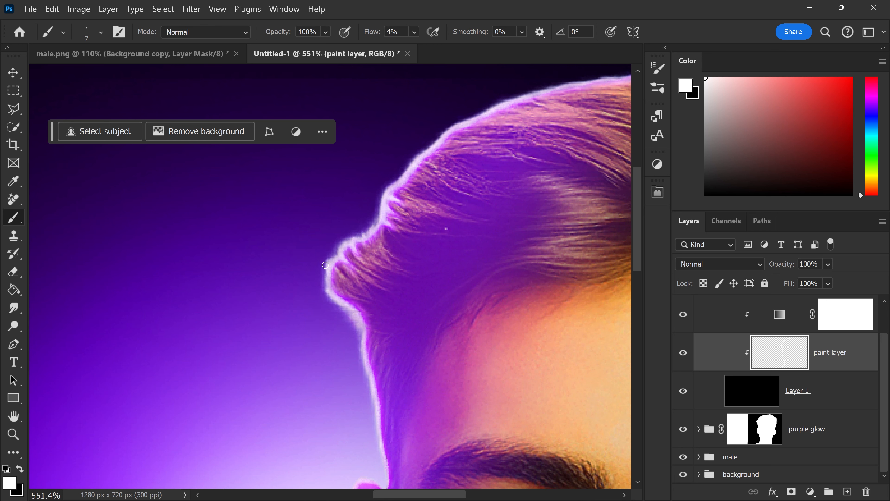
scroll(351, 297, down, 3)
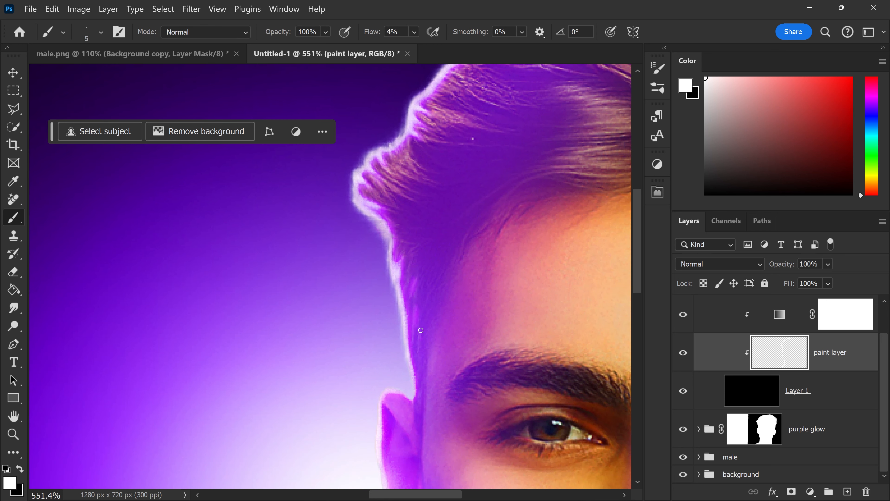
Add softer rim light around the ear, neck and shoulder edges with the brush enlarged to size 30.
scroll(425, 136, down, 1)
key(bracketright)
key(bracketright)
key(bracketright)
mouse_move(350, 218)
mouse_down()
mouse_move(366, 224)
mouse_move(394, 202)
mouse_up()
drag(385, 186, 426, 181)
drag(508, 197, 388, 204)
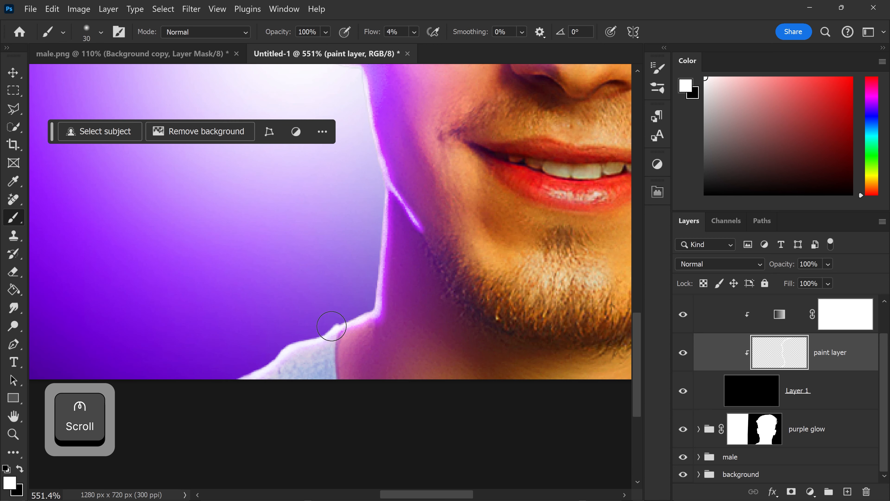
drag(328, 335, 388, 199)
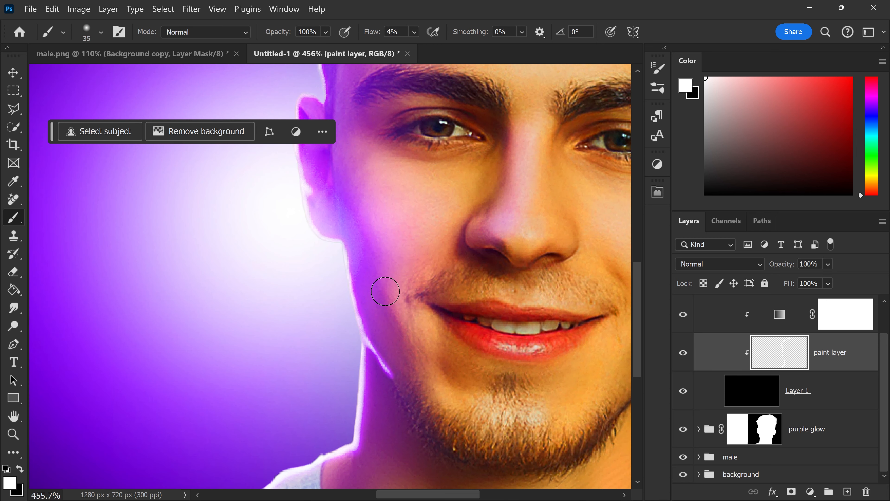
Paint a broad light stroke along the left jawline toward the chin at brush size 40.
key(bracketright)
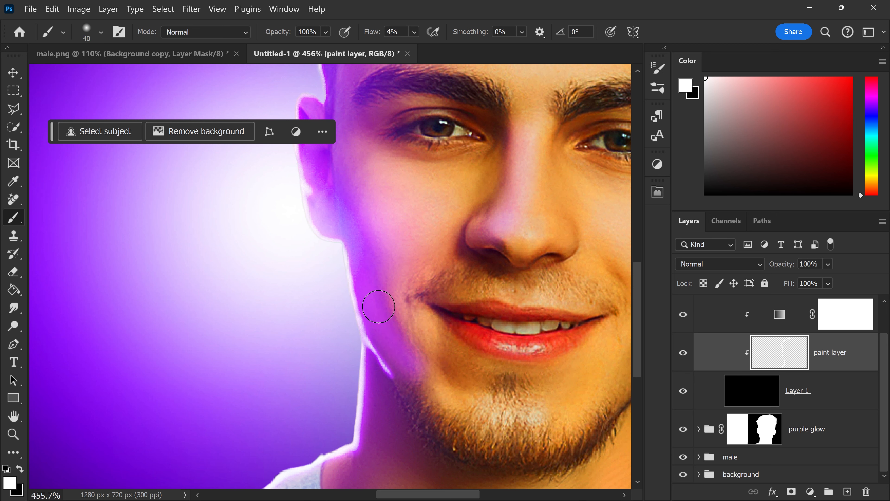
mouse_move(355, 246)
mouse_down()
mouse_move(428, 371)
mouse_move(355, 267)
mouse_move(429, 377)
mouse_move(389, 343)
mouse_move(420, 395)
mouse_up()
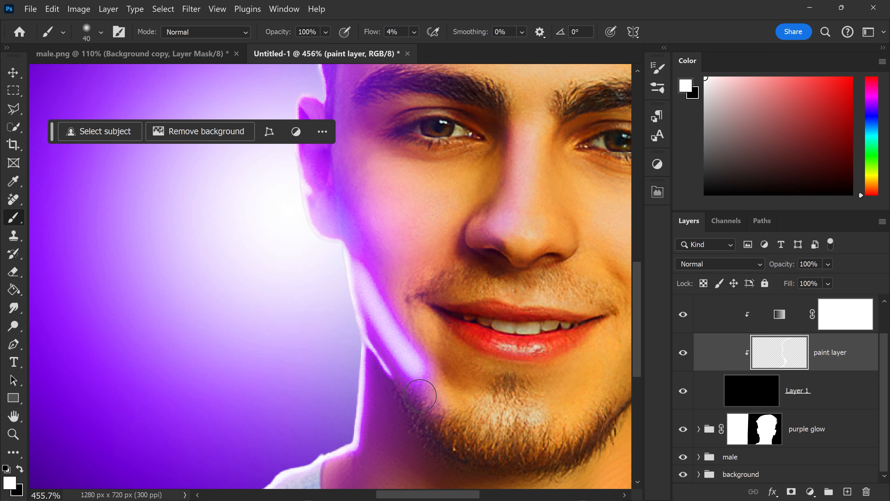
alt+scroll(298, 231, down, 5)
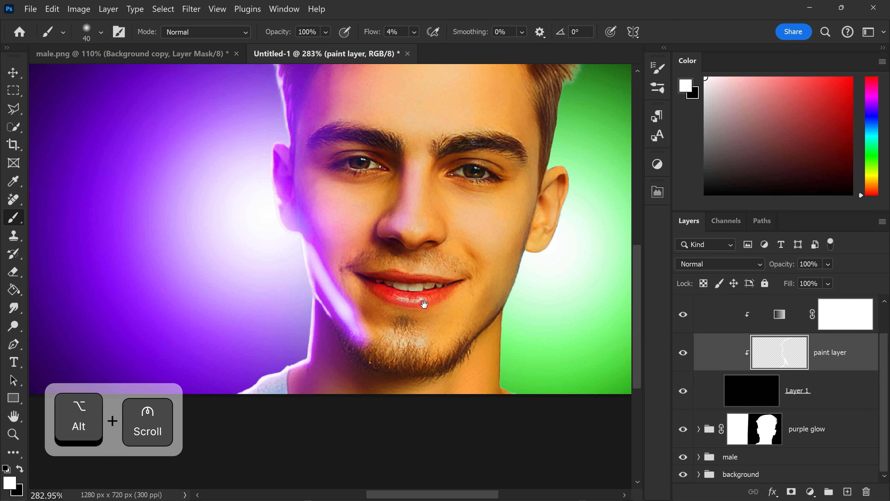
alt+scroll(343, 342, up, 1)
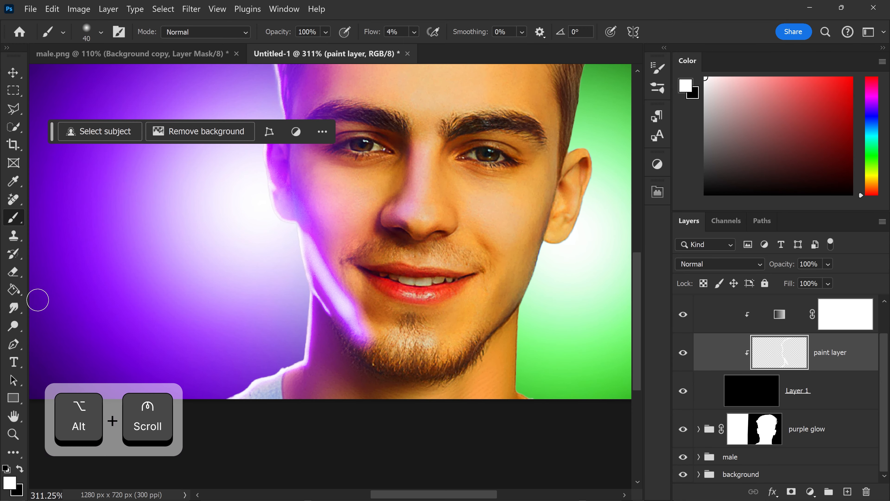
Smudge the jawline highlight toward the chin at size 80 and 23% strength, undoing and repeating a stroke.
drag(14, 308, 73, 336)
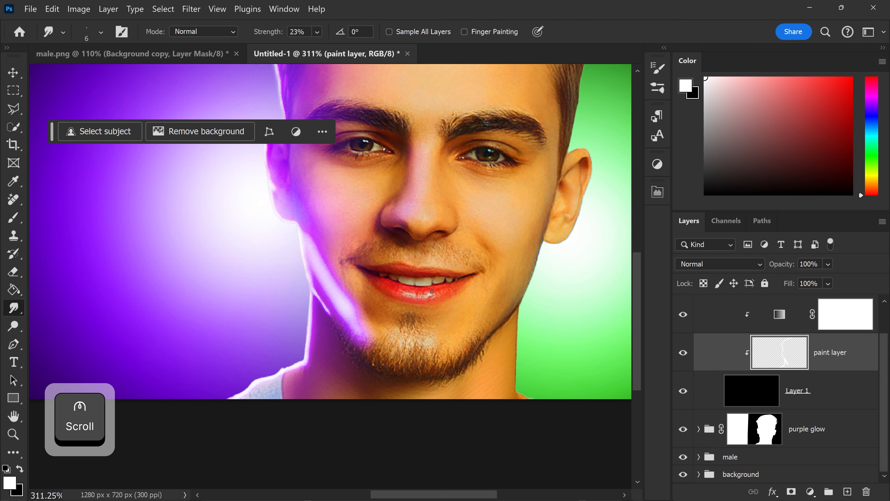
key(bracketright)
key(bracketright)
key(bracketright)
key(bracketright)
key(bracketright)
key(bracketright)
key(bracketright)
key(bracketright)
key(bracketright)
key(bracketright)
key(bracketright)
key(bracketright)
key(bracketright)
key(bracketright)
key(bracketright)
drag(345, 306, 391, 346)
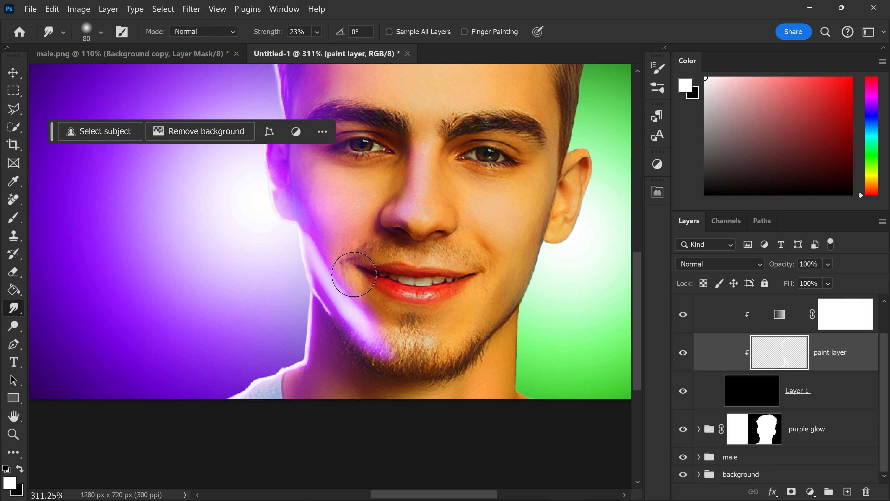
key(ctrl+z)
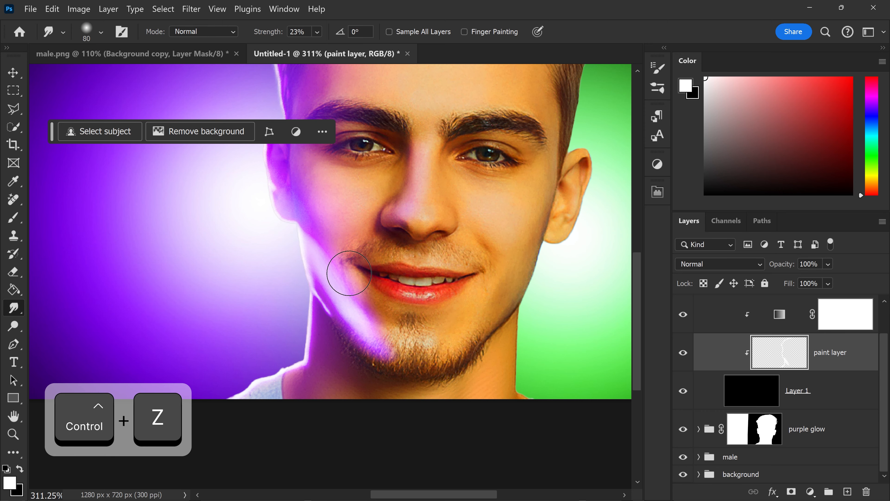
drag(350, 309, 354, 322)
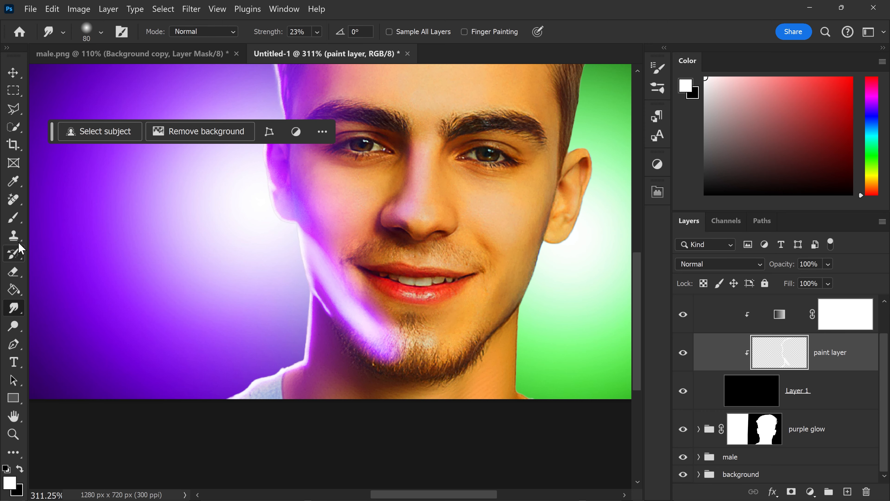
Soften the chin end of the jawline highlight with the Eraser at size 150, then 100, at 2% flow.
click(14, 272)
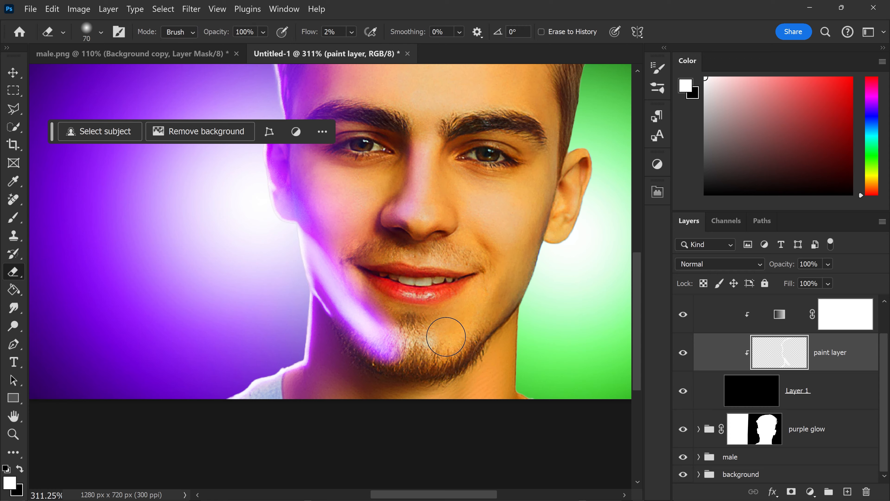
key(bracketright)
key(x)
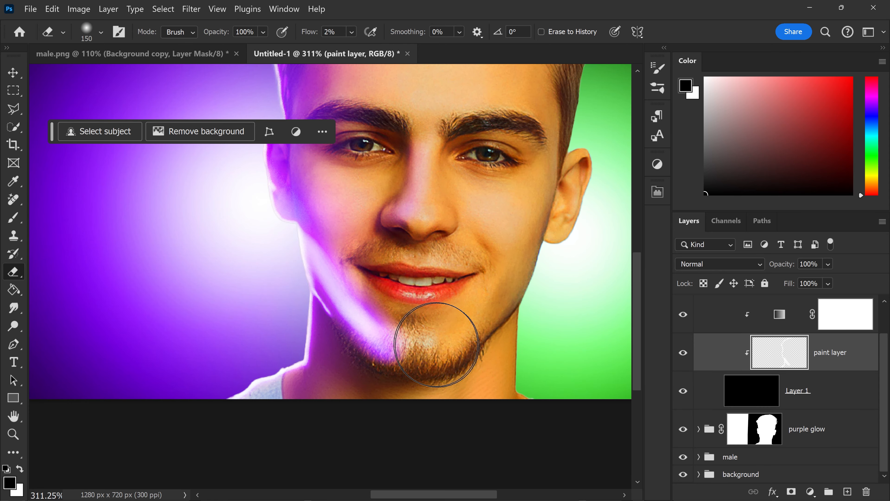
mouse_move(442, 344)
mouse_down()
mouse_move(396, 315)
mouse_move(428, 342)
mouse_move(405, 331)
mouse_move(400, 338)
mouse_move(413, 349)
mouse_move(397, 311)
mouse_move(410, 317)
mouse_move(395, 300)
mouse_move(417, 340)
mouse_move(442, 352)
mouse_up()
key(bracketleft)
key(bracketleft)
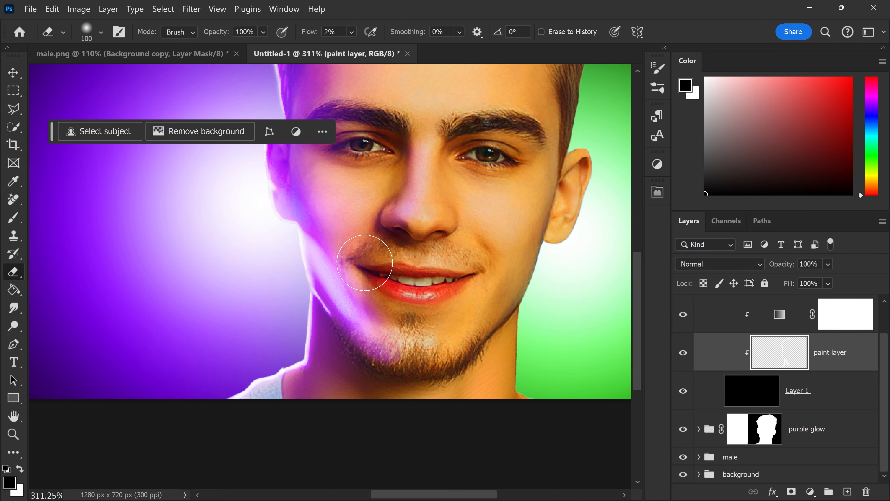
Erase the light spilling below the jawline with the Eraser reduced to size 20.
scroll(392, 328, down, 1)
scroll(369, 343, up, 1)
key(bracketleft)
key(bracketleft)
key(bracketleft)
key(bracketleft)
key(bracketleft)
key(bracketleft)
key(bracketleft)
key(bracketleft)
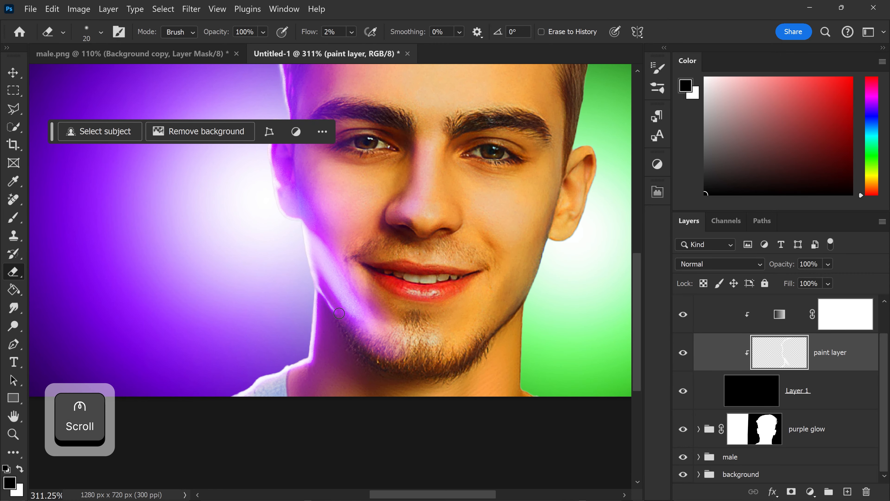
drag(330, 300, 340, 320)
scroll(385, 312, down, 1)
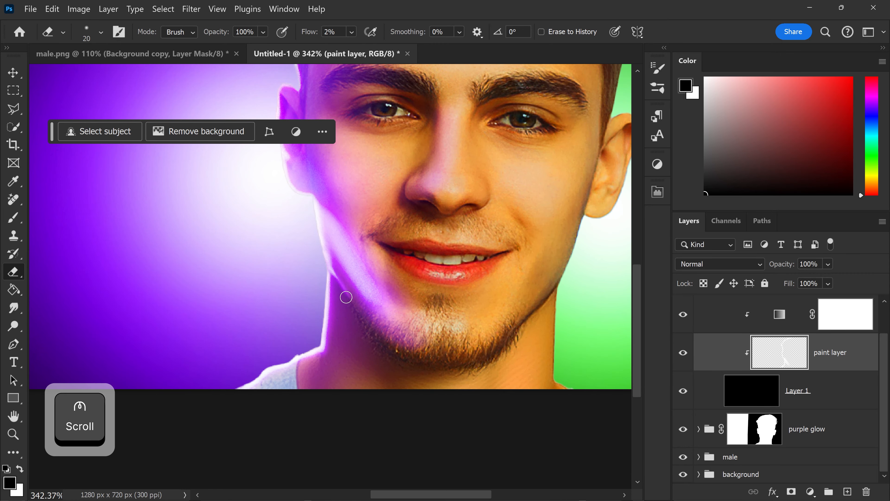
scroll(386, 309, down, 1)
scroll(423, 319, up, 2)
scroll(422, 321, down, 4)
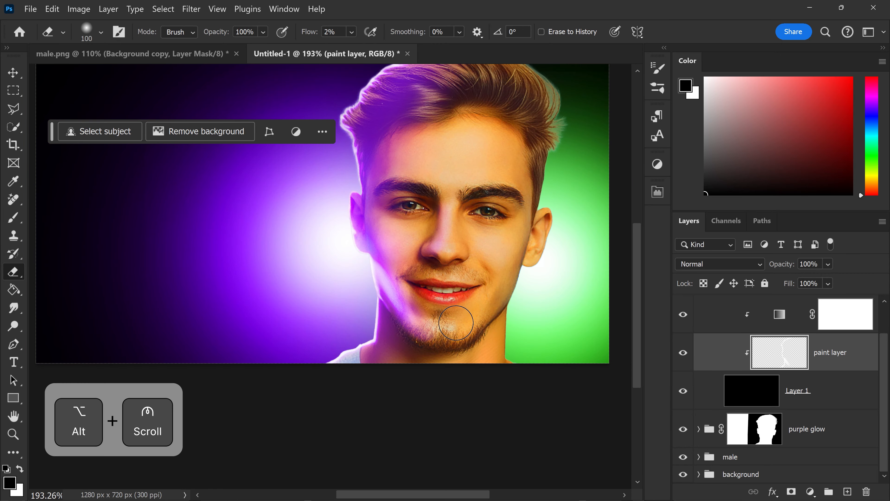
scroll(498, 317, up, 1)
Set Layer 1 of the purple glow group to blend past underlying shadows by splitting the Blend If black slider at 21 / 63.
key(v)
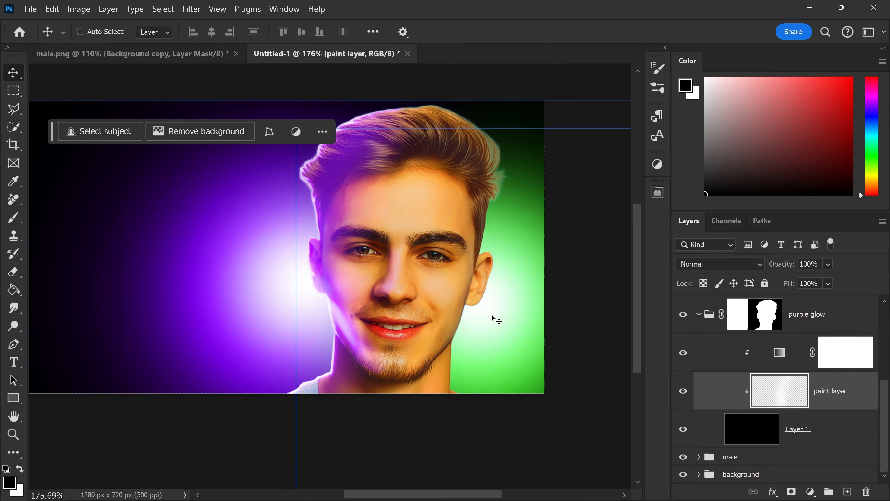
drag(484, 297, 465, 312)
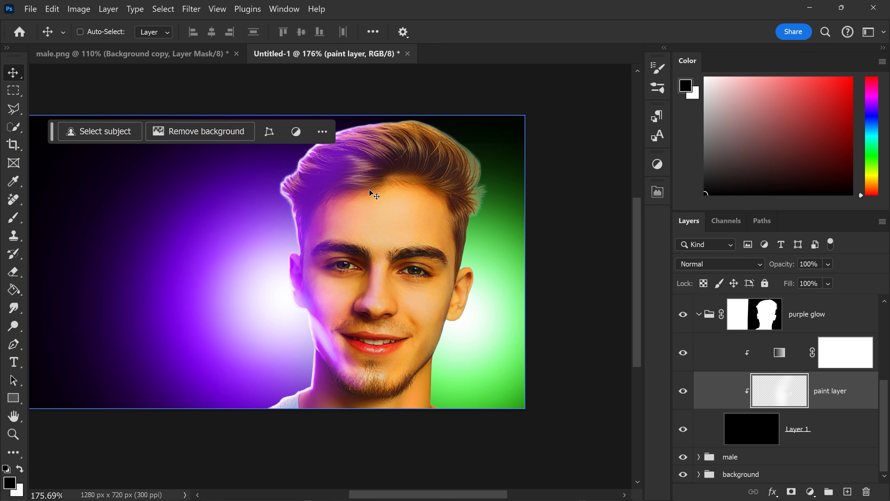
click(724, 429)
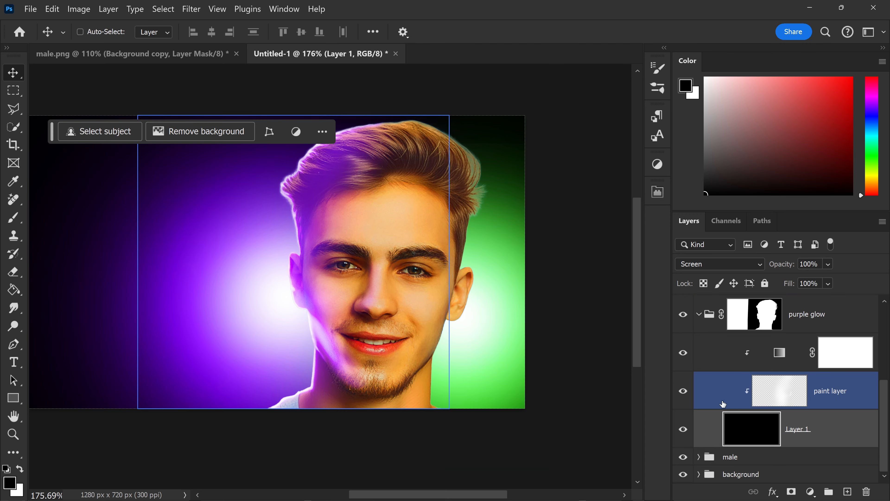
double_click(702, 415)
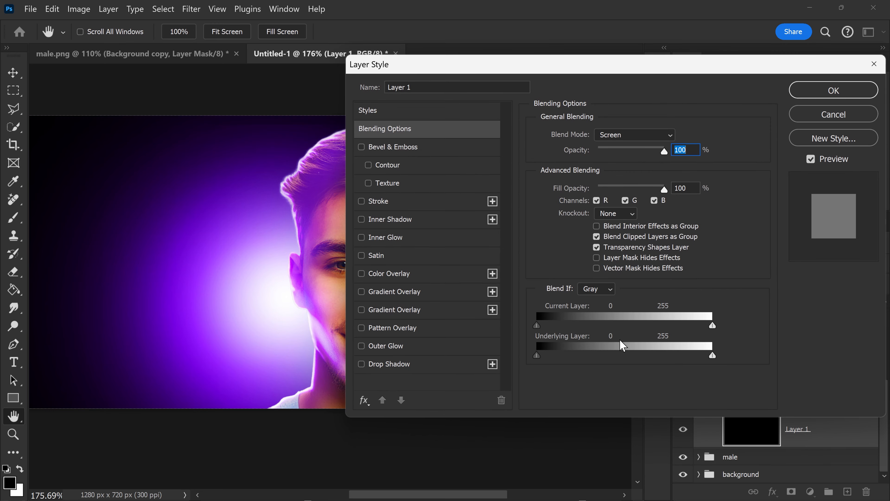
drag(475, 71, 615, 80)
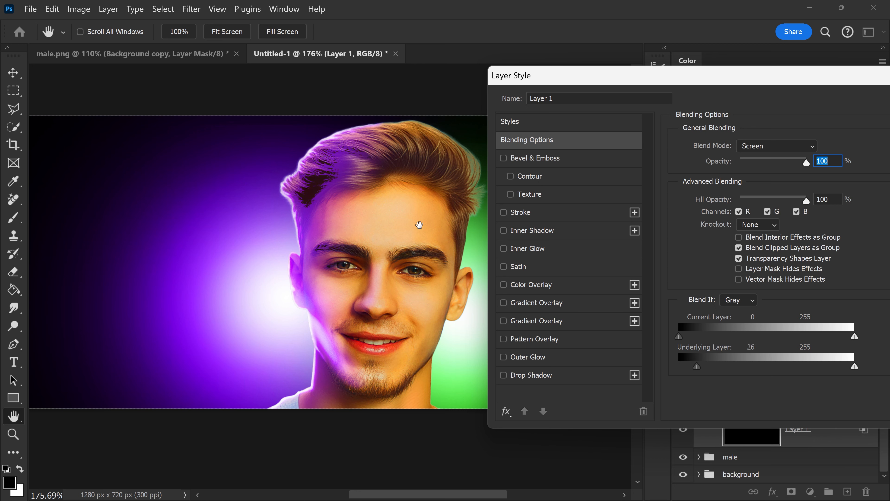
key(alt)
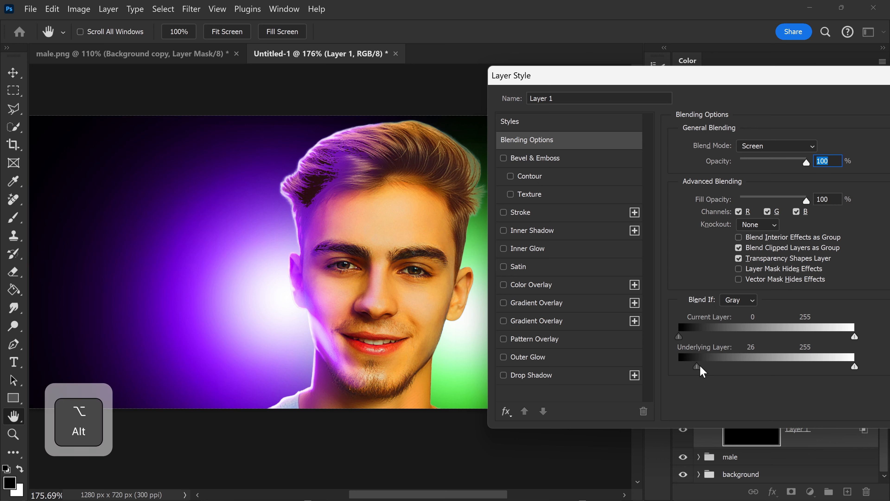
drag(699, 366, 704, 366)
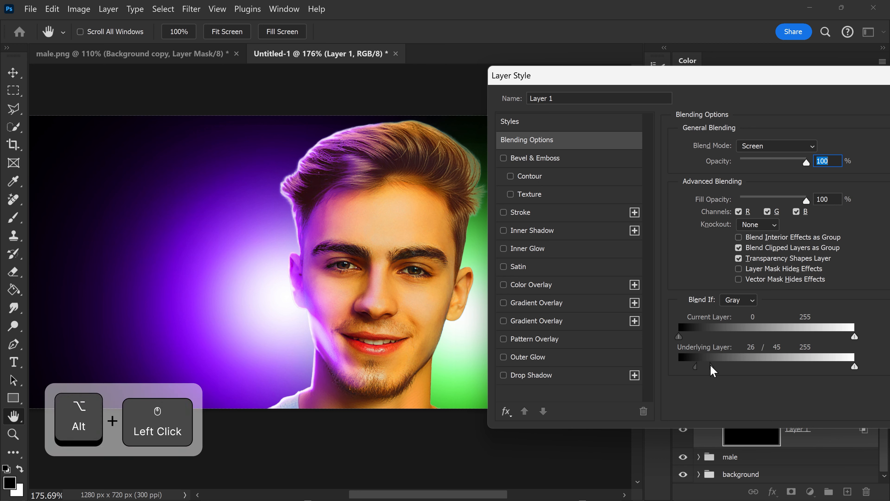
drag(711, 366, 713, 366)
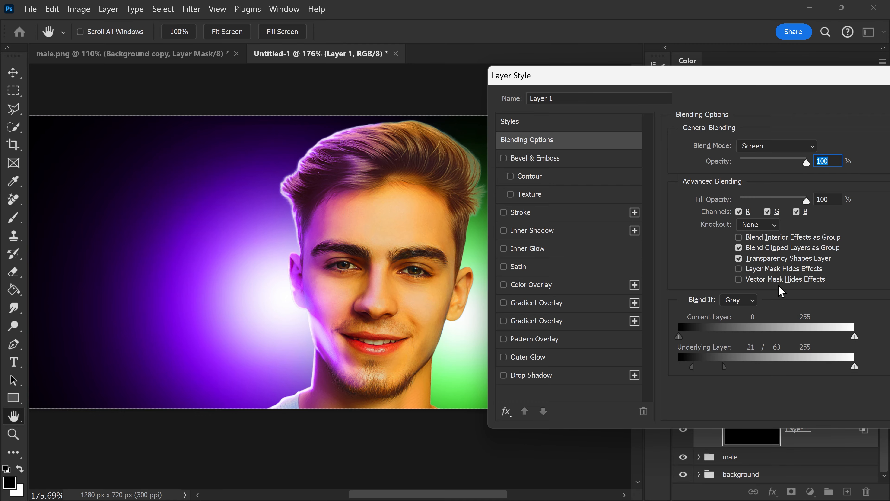
drag(729, 80, 671, 84)
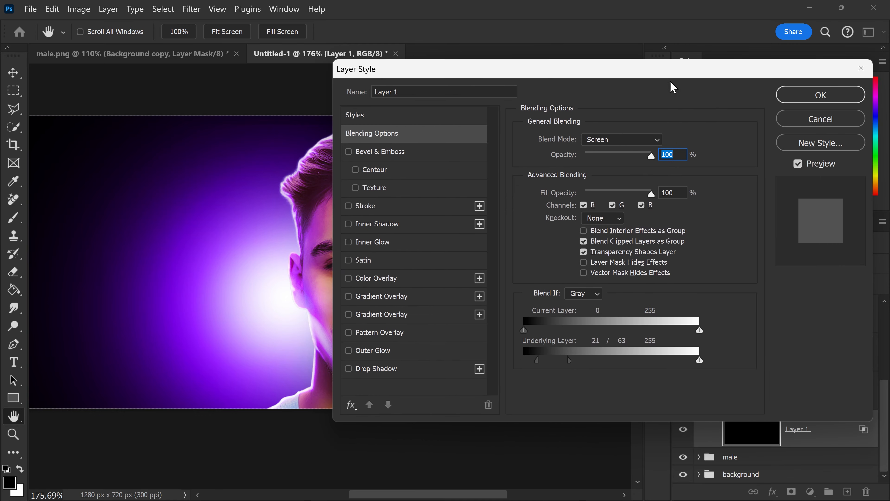
click(788, 95)
Paint soft white light over the neck's glow-facing side on the purple glow group's paint layer at brush size 100 and 4% flow.
scroll(388, 434, up, 5)
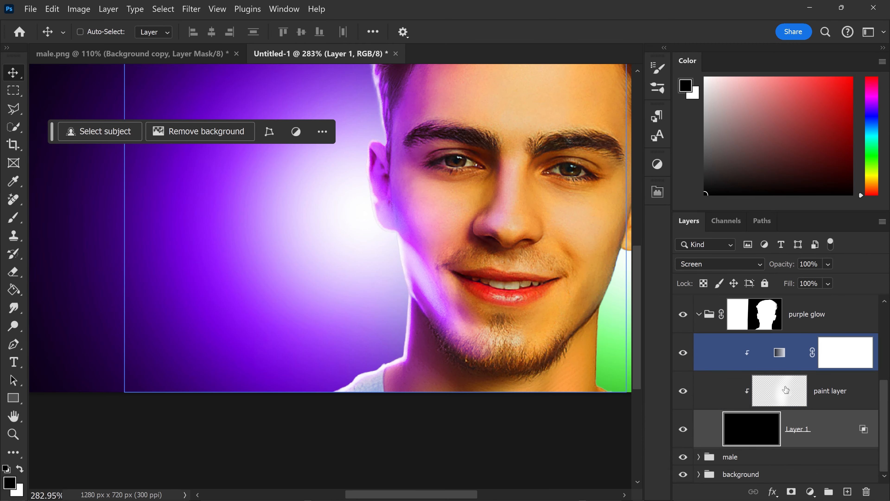
click(787, 390)
key(b)
alt+scroll(419, 366, up, 3)
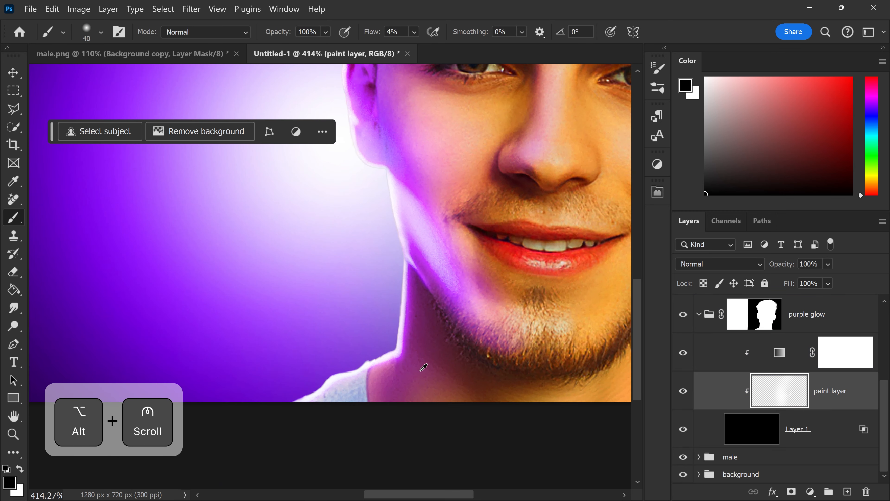
key(bracketright)
key(bracketright)
key(bracketright)
key(bracketright)
key(bracketright)
key(bracketright)
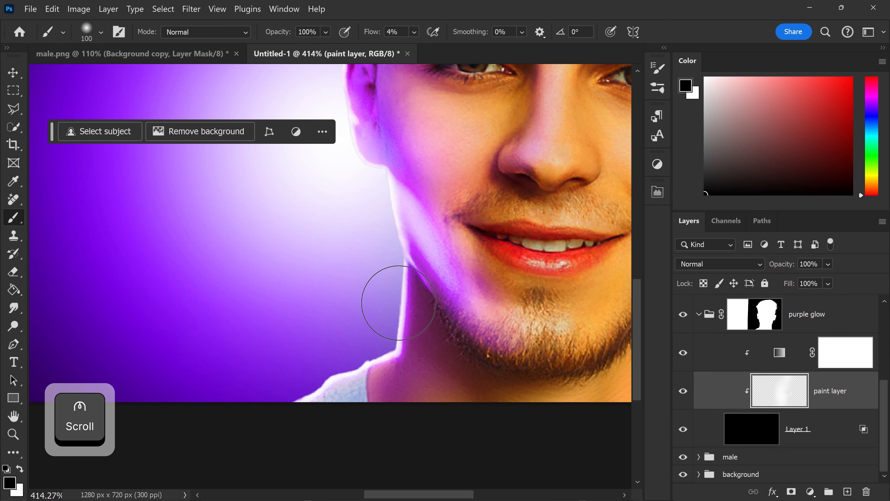
key(x)
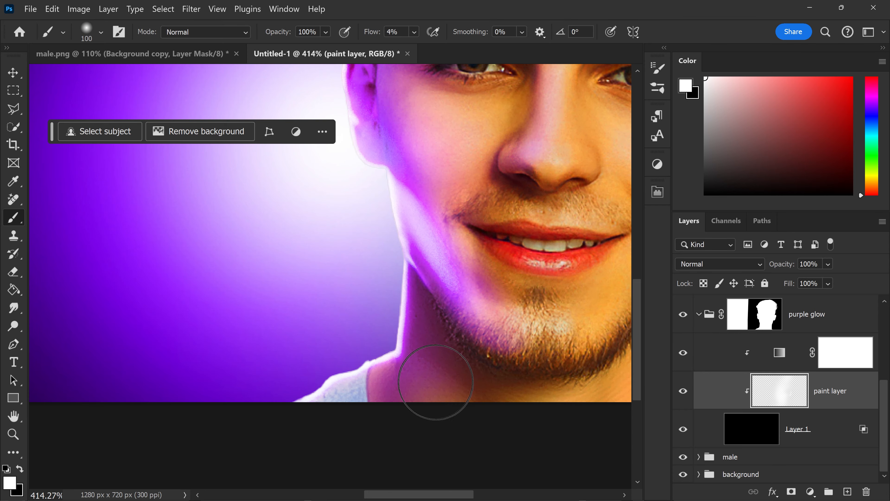
mouse_move(436, 382)
mouse_down()
mouse_move(384, 294)
mouse_move(433, 407)
mouse_move(362, 254)
mouse_move(405, 392)
mouse_move(392, 380)
mouse_move(417, 364)
mouse_move(389, 294)
mouse_move(448, 414)
mouse_move(407, 328)
mouse_move(363, 358)
mouse_move(322, 290)
mouse_move(389, 379)
mouse_up()
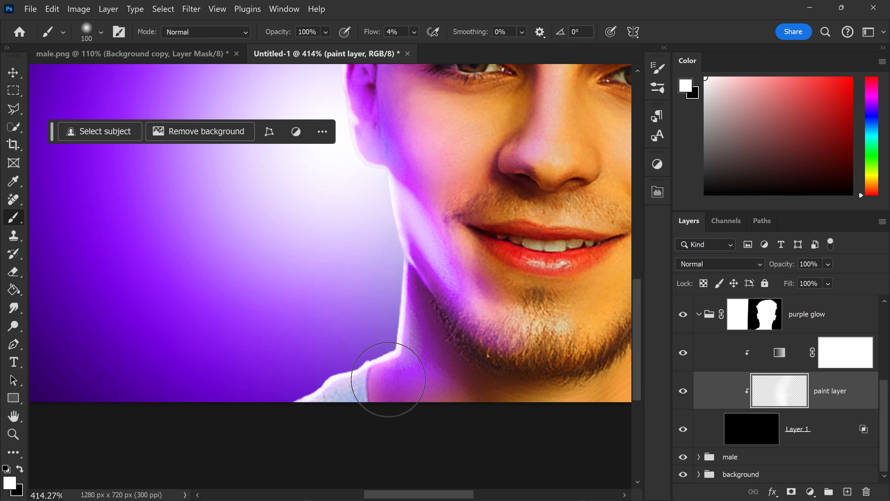
Paint more light along the neck and shoulder edge at brush size 60, undoing the last strokes.
key(bracketleft)
key(bracketleft)
key(bracketleft)
key(bracketleft)
mouse_move(422, 333)
mouse_down()
mouse_move(376, 263)
mouse_move(413, 328)
mouse_move(383, 379)
mouse_up()
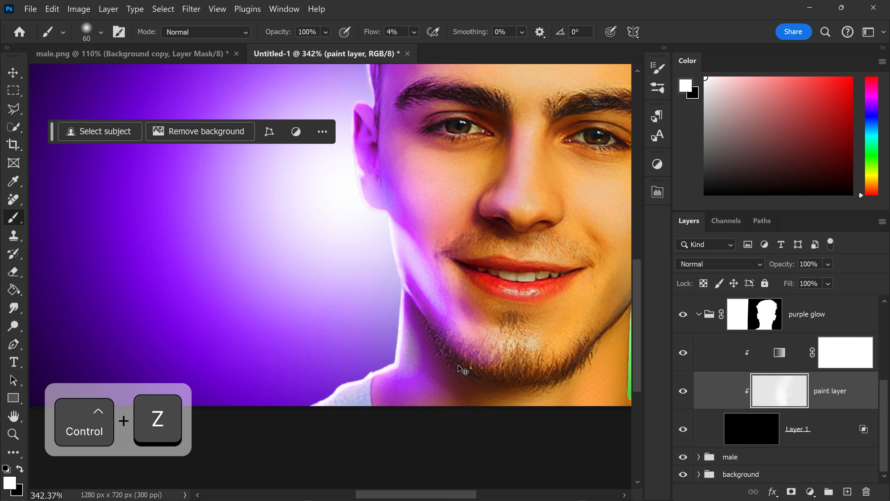
key(ctrl+z)
key(ctrl+z)
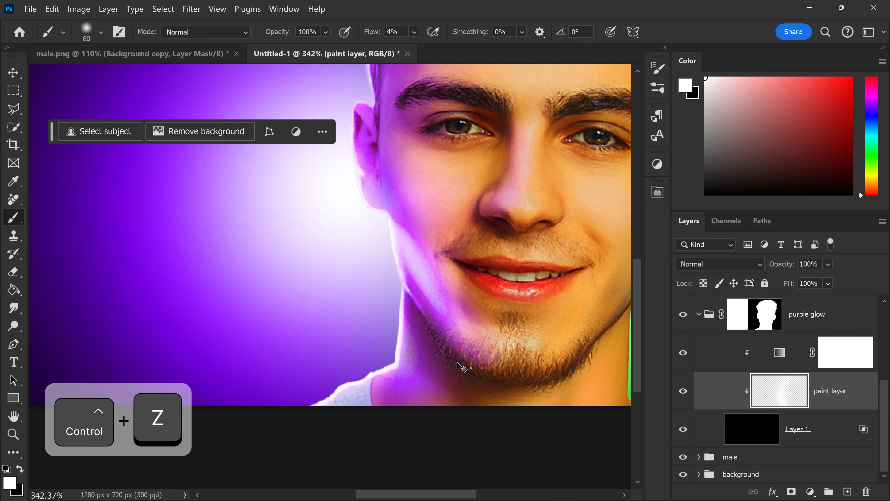
scroll(471, 360, down, 3)
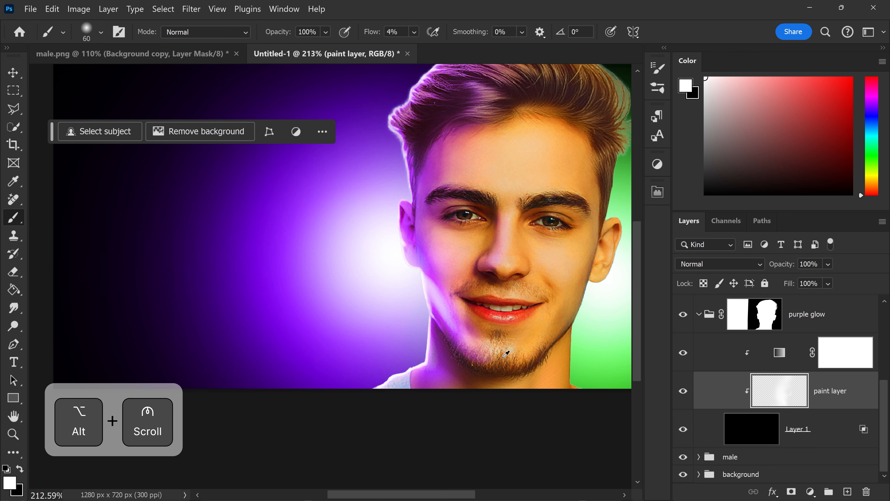
Smudge the jawline highlight's lower edge on the rim light paint layer at size 30, then 15, with 23% strength.
scroll(506, 355, up, 4)
click(13, 307)
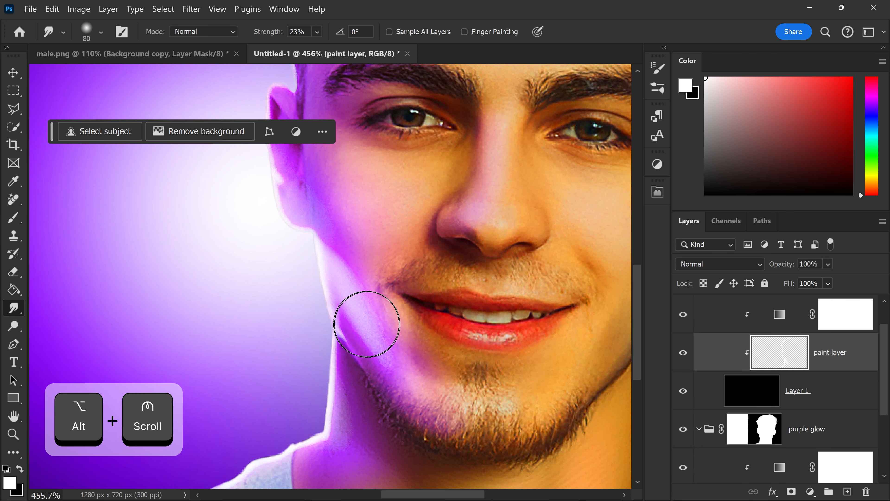
key([)
key([)
key([)
key([)
key([)
key([)
key([)
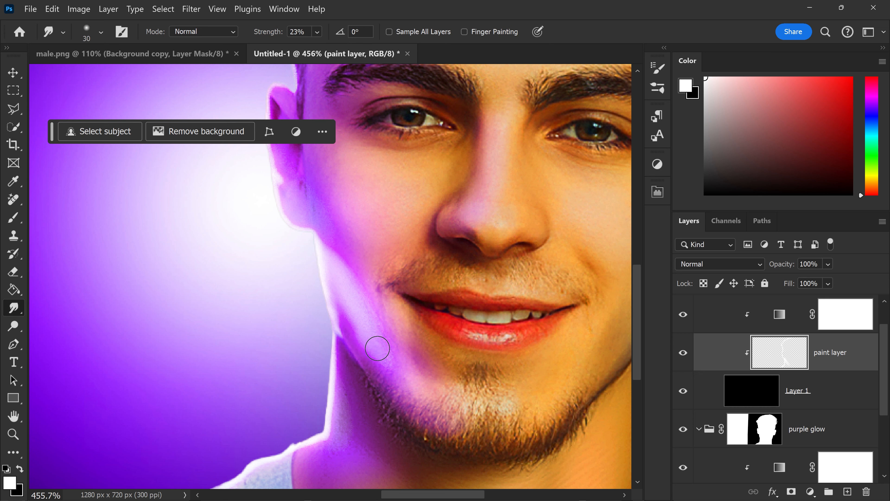
mouse_move(377, 348)
mouse_down()
mouse_move(343, 306)
mouse_move(361, 355)
mouse_move(375, 376)
mouse_up()
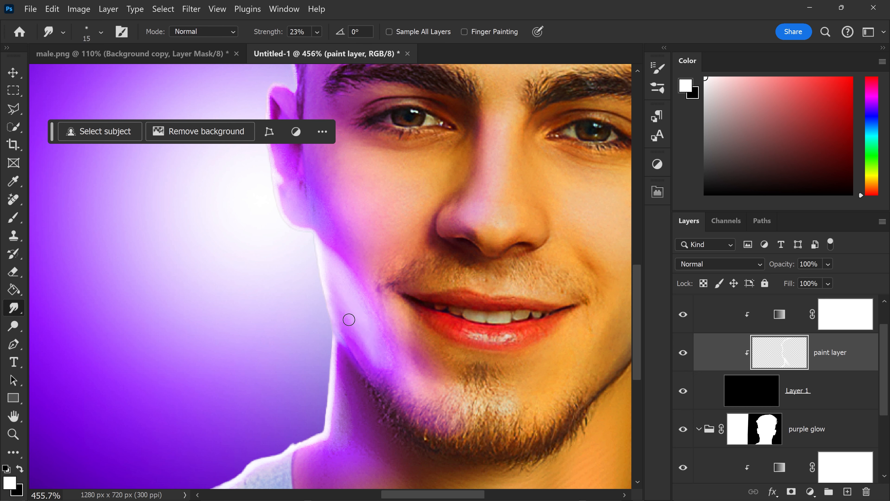
drag(358, 322, 338, 323)
Try smudging the upper jawline highlight down toward the chin at size 40, then undo the stroke.
key(])
key(])
key(])
key(])
key(])
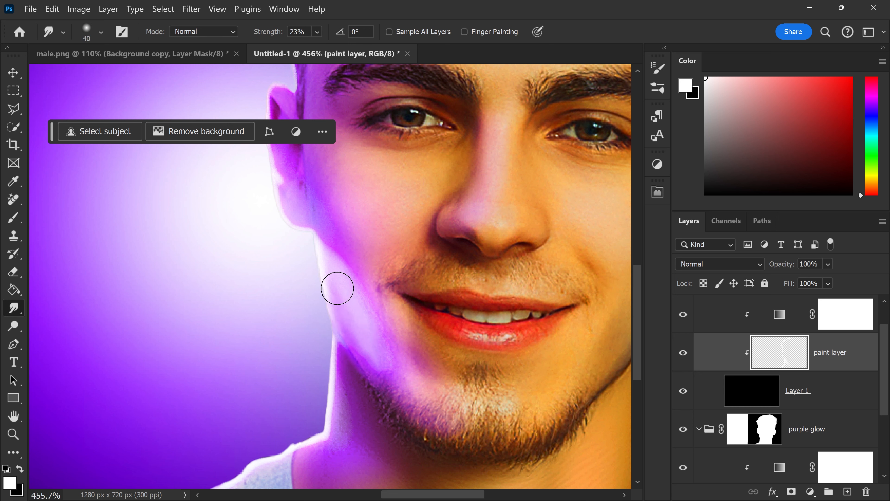
mouse_move(336, 290)
mouse_down()
mouse_move(340, 310)
mouse_move(374, 342)
mouse_up()
key(ctrl+z)
Smooth the highlight along the jaw's lower edge with the Smudge tool reduced to size 20.
key([)
key([)
key([)
key([)
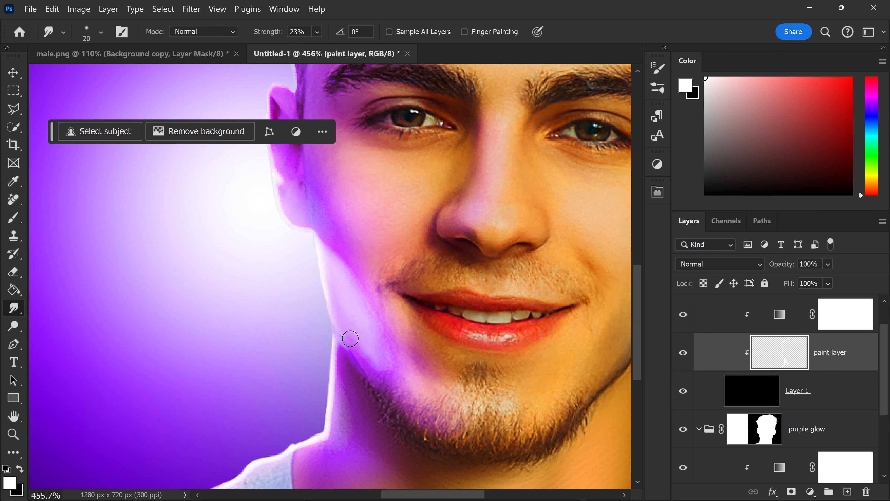
alt+scroll(354, 298, down, 2)
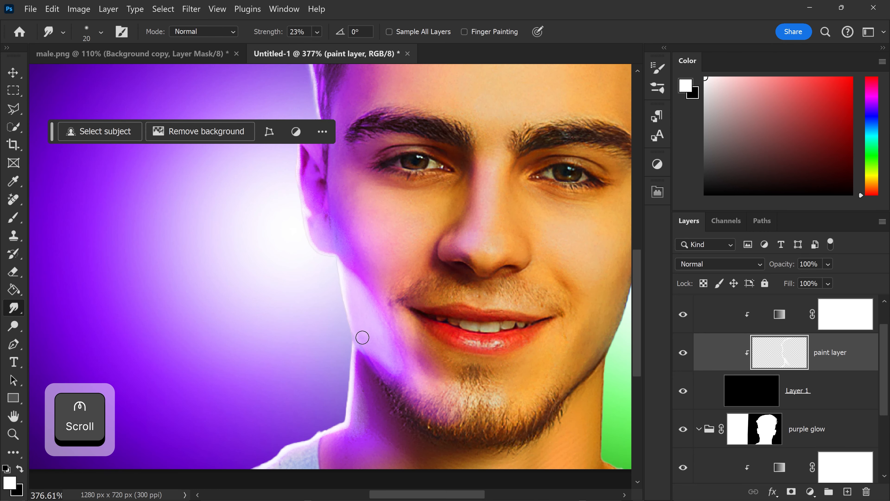
alt+scroll(403, 350, down, 1)
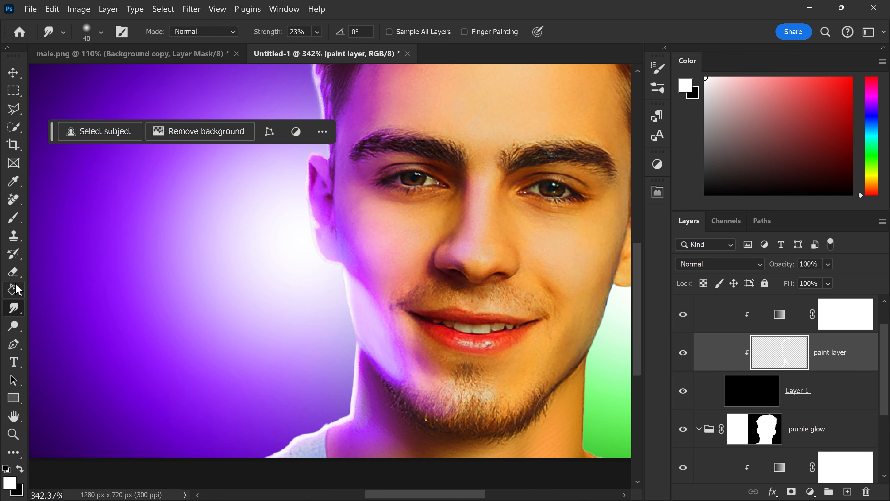
Erase rim light spilling from the jaw corner onto the neck with the Eraser reduced to size 9.
key(e)
key([)
key([)
key([)
key([)
key([)
key([)
key([)
key([)
key([)
key([)
key([)
key([)
key([)
key([)
alt+scroll(387, 380, up, 13)
mouse_move(338, 288)
mouse_down()
mouse_move(312, 242)
mouse_move(359, 327)
mouse_up()
alt+scroll(359, 327, down, 11)
alt+scroll(372, 294, up, 9)
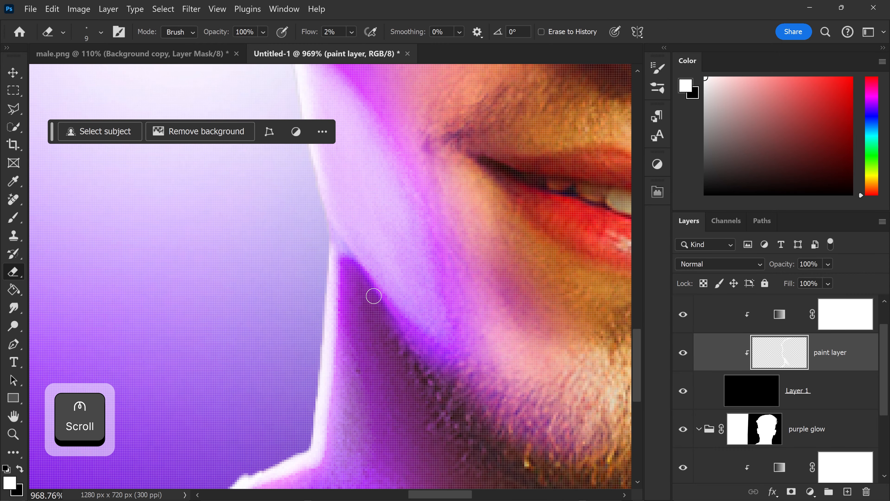
alt+scroll(482, 382, down, 16)
alt+scroll(482, 382, down, 3)
alt+scroll(399, 331, up, 4)
key(bracketright)
key(bracketright)
key(bracketright)
key(bracketright)
key(bracketright)
key(bracketright)
key(bracketright)
key(bracketright)
key(bracketright)
key(bracketright)
key(bracketright)
key(bracketright)
key(bracketright)
key(bracketright)
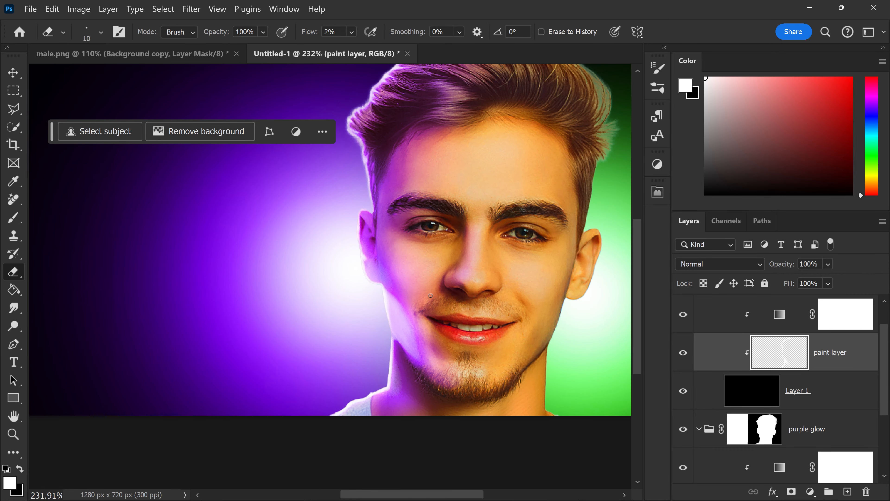
Collapse the purple glow rim light and purple glow groups.
key(v)
alt+scroll(466, 316, down, 3)
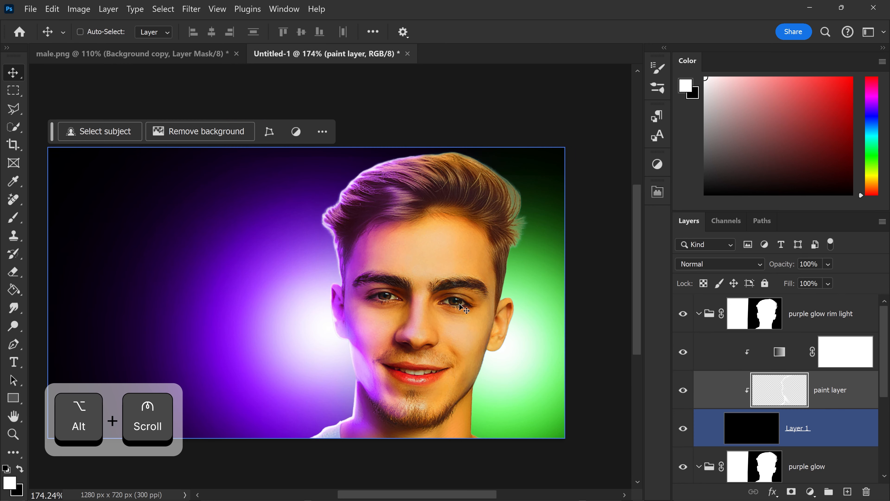
click(692, 317)
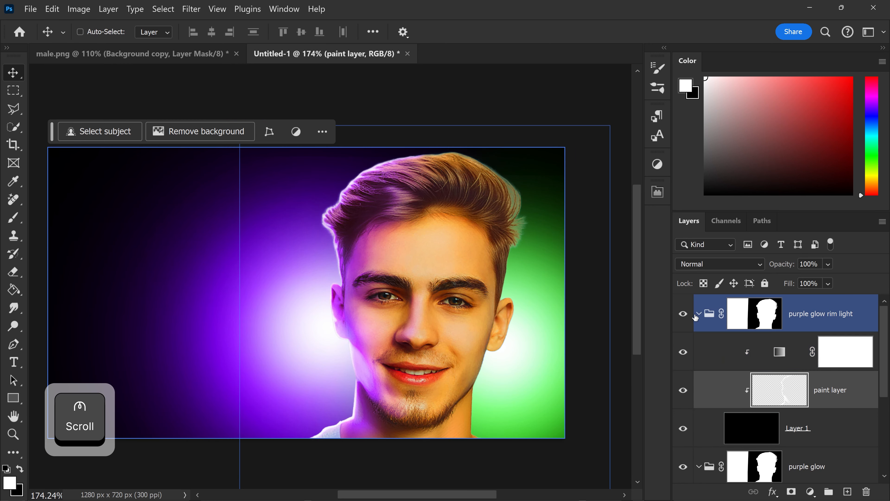
click(697, 313)
click(698, 352)
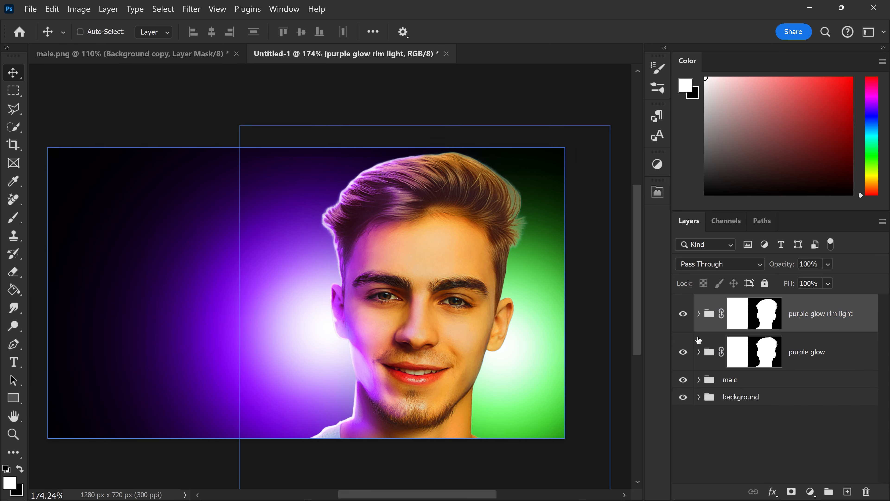
Duplicate the purple glow rim light and purple glow groups together.
shift+click(810, 351)
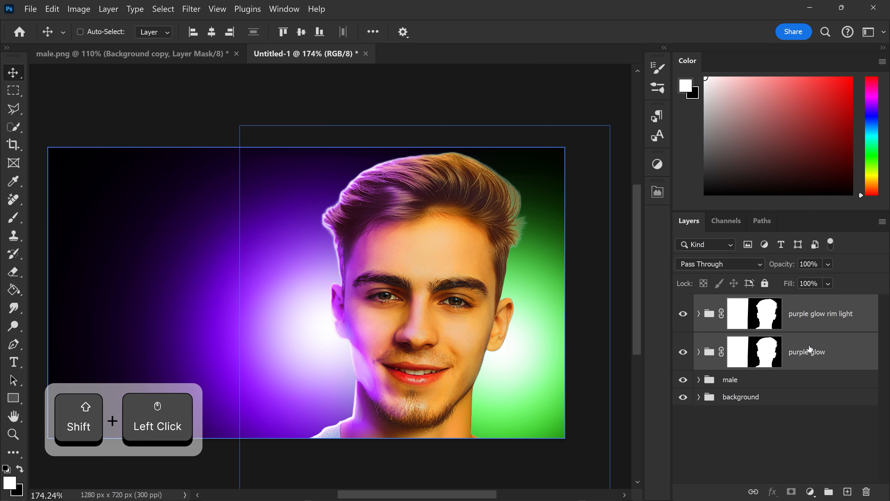
key(ctrl)
key(ctrl+j)
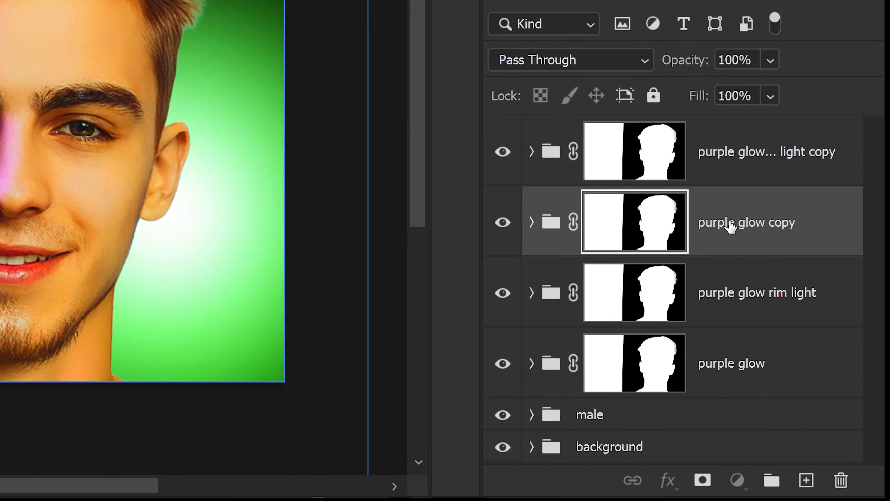
Rename the duplicated groups as green glow copy and green glow rim light copy.
double_click(809, 351)
double_click(797, 352)
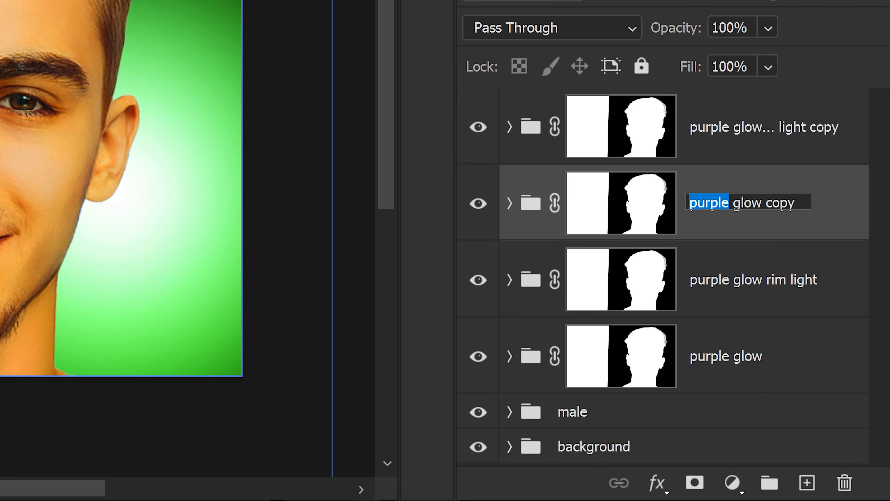
text(green)
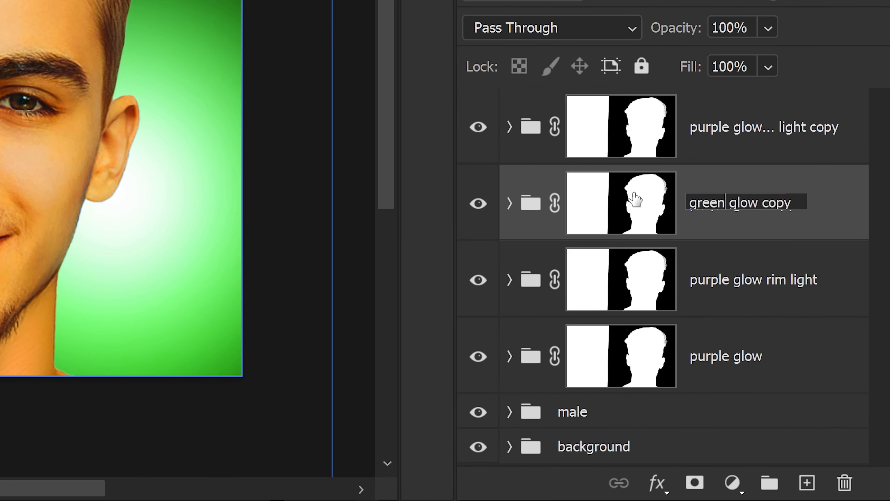
click(711, 135)
double_click(711, 127)
double_click(706, 126)
text(green)
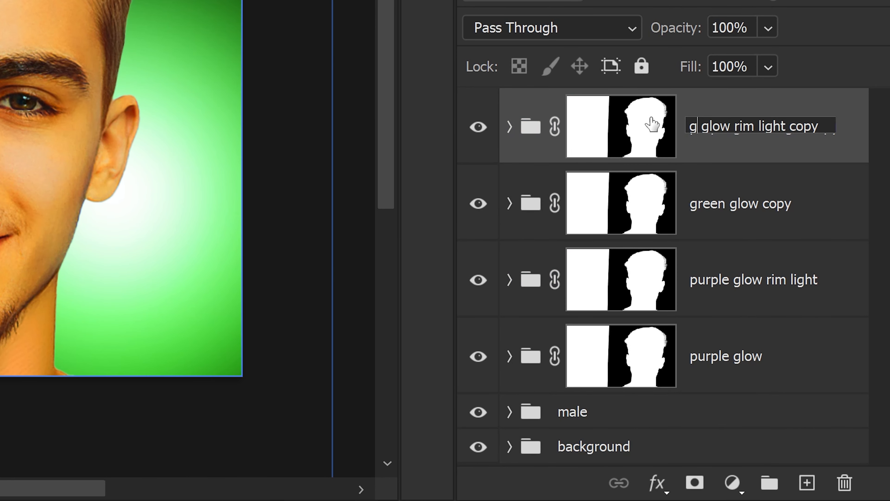
click(620, 229)
Replace the painted layer in the green glow copy group with a new empty clipped layer named paint layer.
click(511, 202)
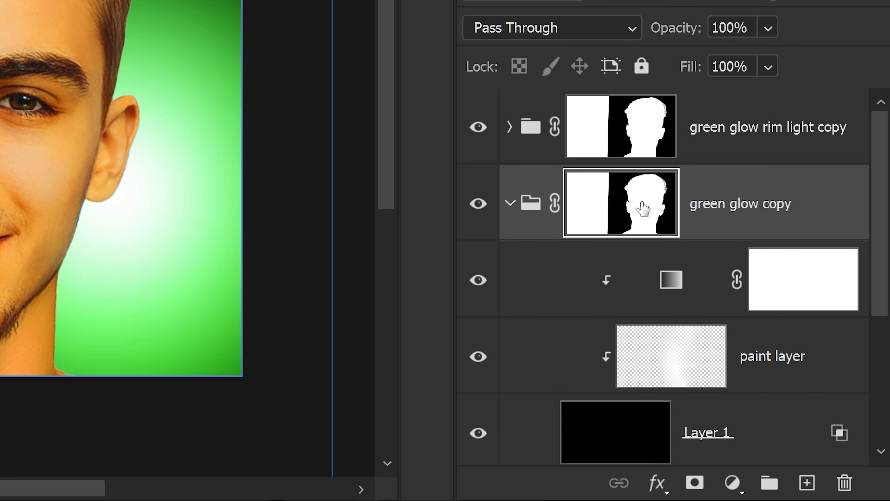
click(695, 353)
key(Delete)
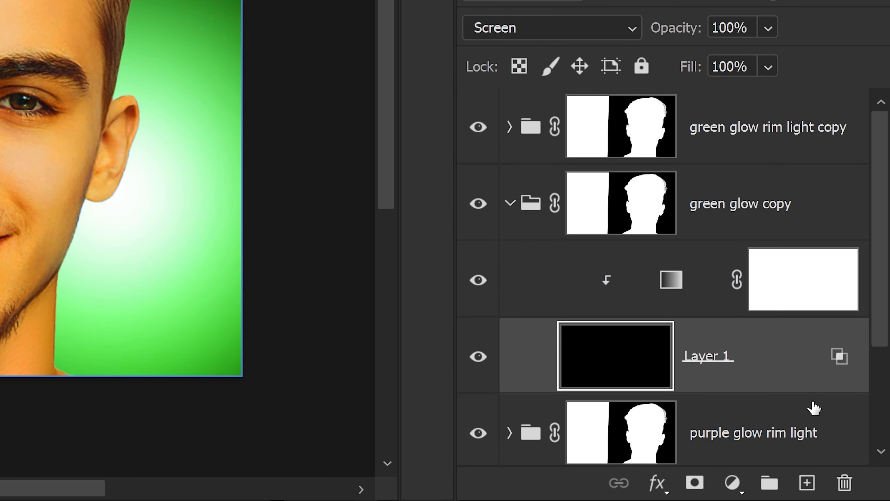
click(807, 482)
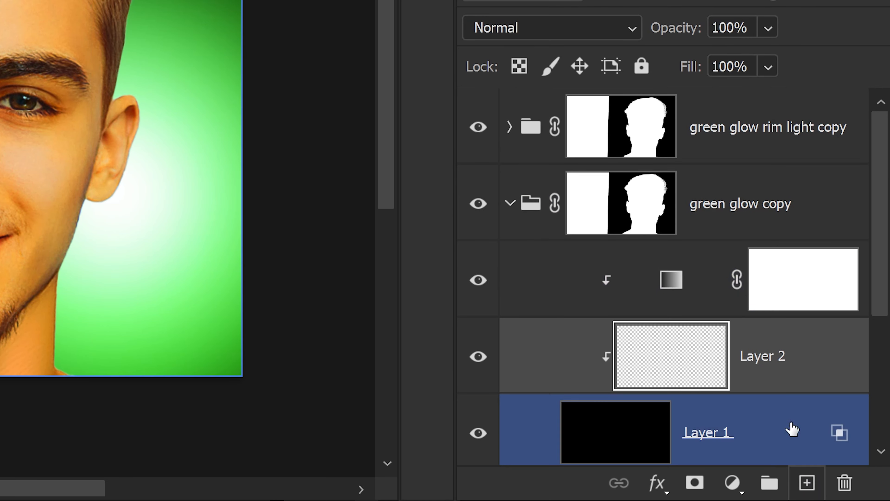
double_click(757, 359)
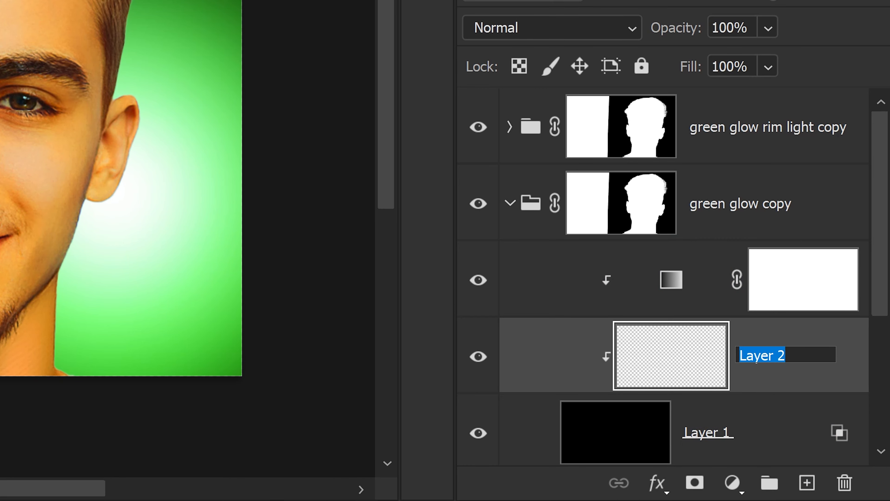
text(paint l)
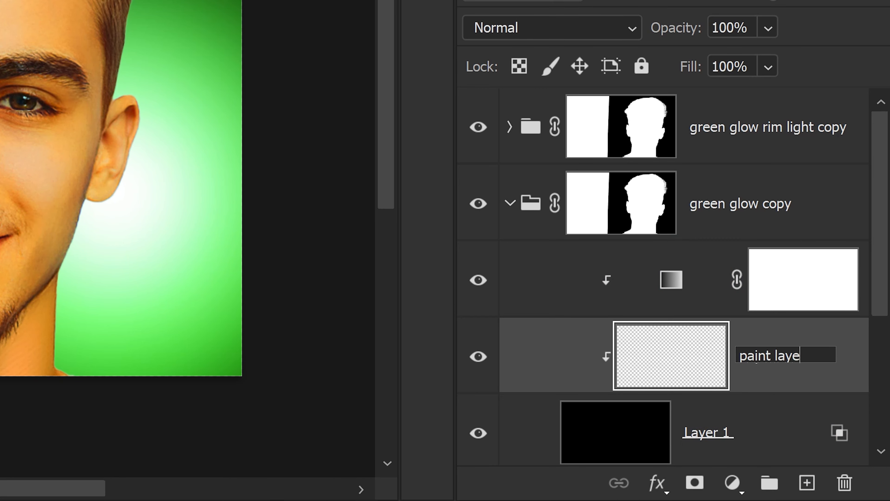
key(Return)
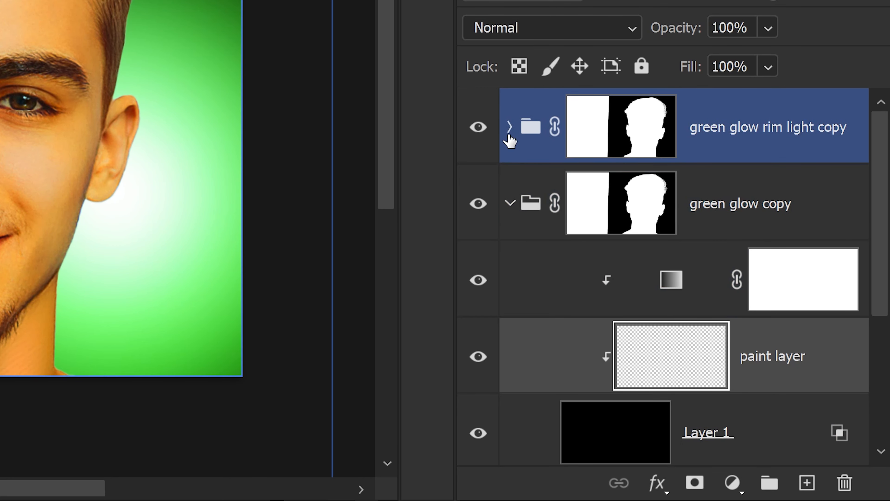
Delete the painted layer in the green glow rim light copy group and put a duplicate of the empty paint layer in its place.
click(509, 134)
click(757, 272)
key(Delete)
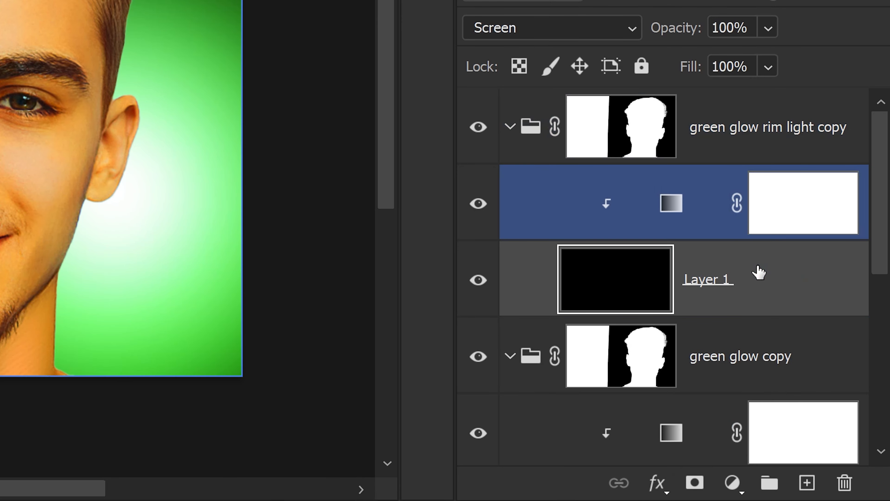
scroll(740, 317, down, 2)
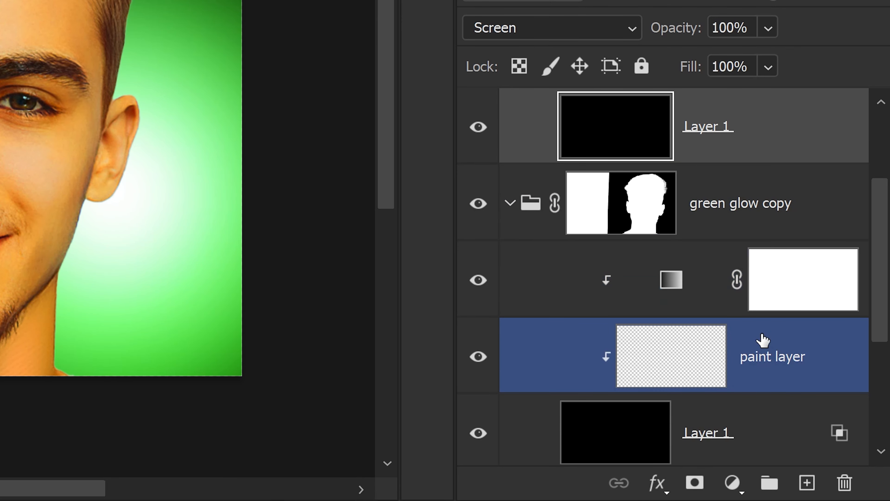
click(763, 339)
mouse_move(761, 343)
mouse_down()
mouse_move(729, 65)
mouse_move(713, 232)
mouse_move(638, 228)
mouse_up()
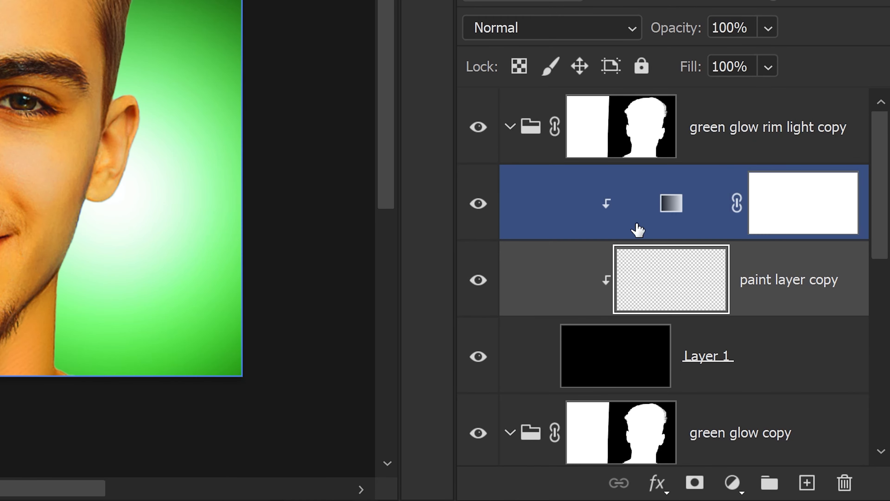
click(719, 260)
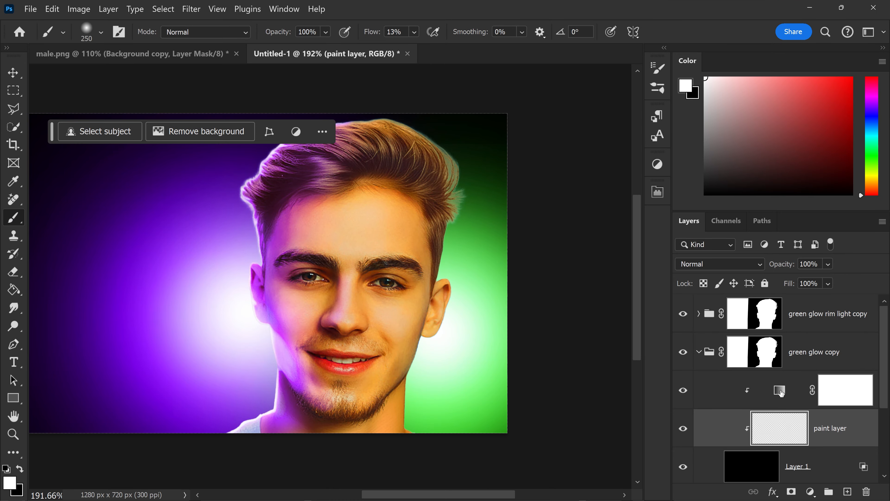
Change the dark purple stop of the green glow copy group's gradient map to dark green 0b3400.
double_click(780, 392)
click(542, 247)
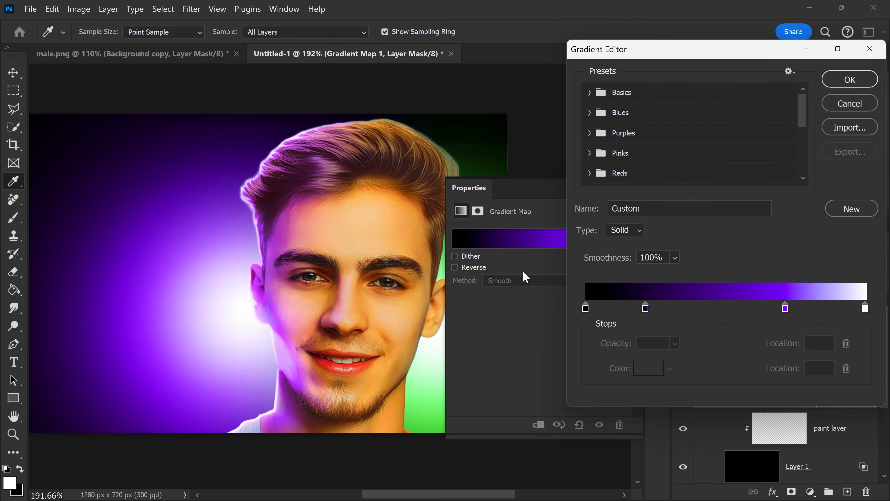
click(645, 308)
click(649, 368)
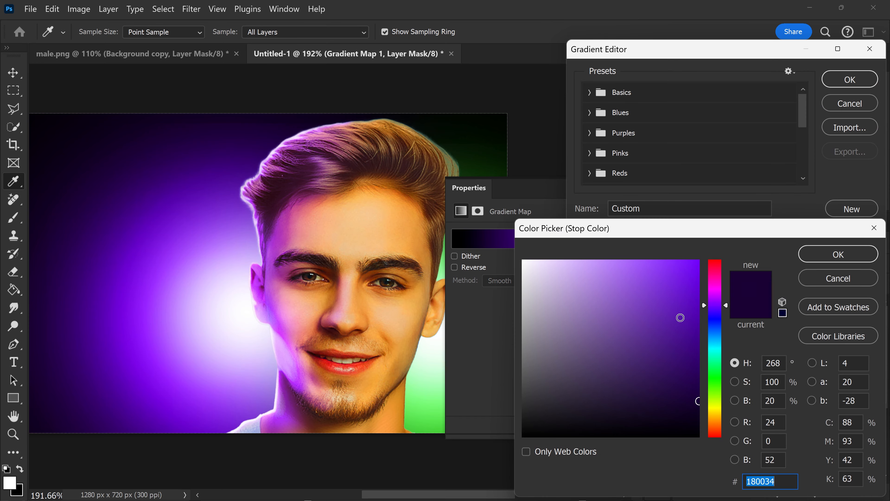
click(717, 384)
click(822, 257)
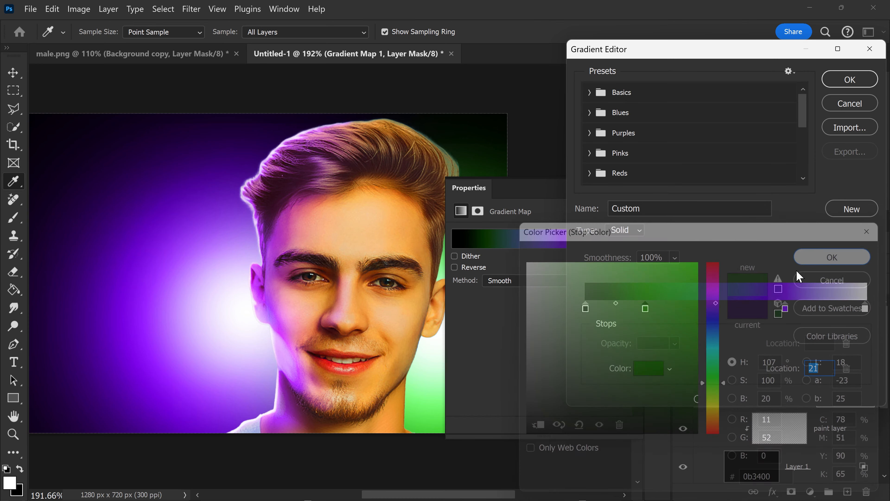
Change the bright purple stop at location 71 to bright green, accept the gradient, and collapse the green glow copy group.
click(784, 308)
click(661, 365)
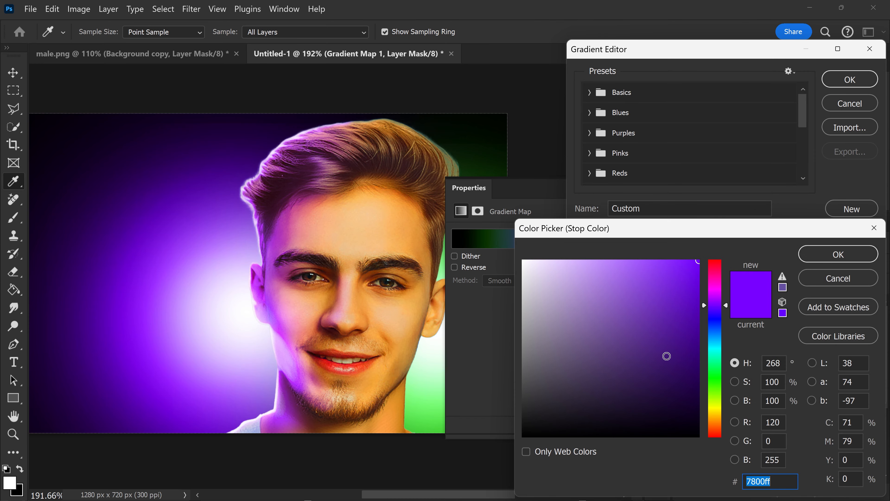
click(715, 384)
click(821, 257)
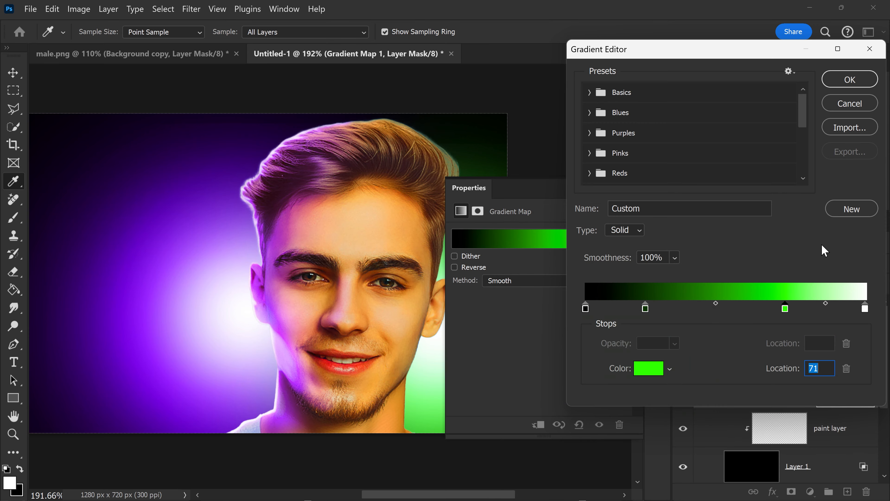
click(845, 81)
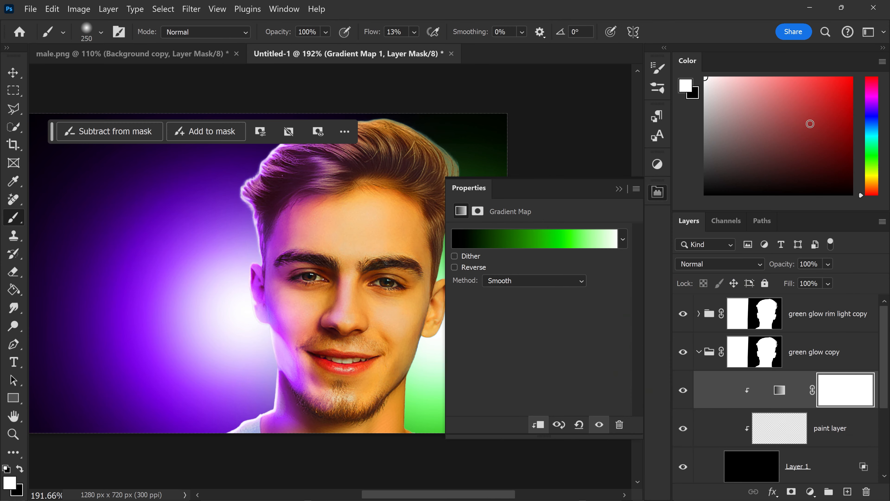
click(620, 190)
click(698, 351)
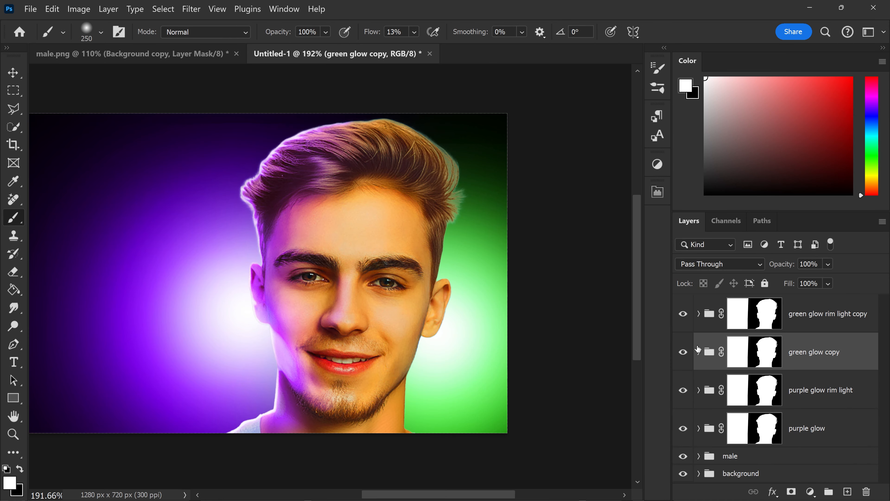
Change the dark purple stop of the green glow rim light copy group's gradient map to dark green 073400.
click(699, 314)
click(779, 351)
double_click(780, 352)
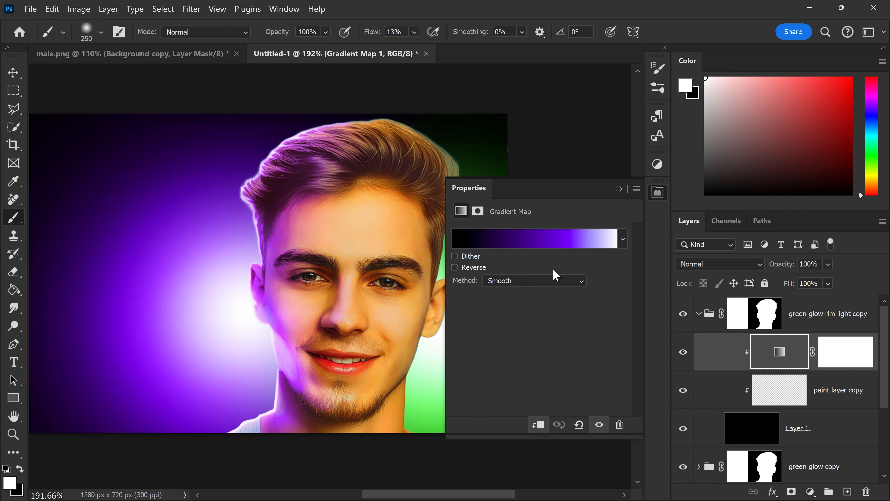
click(540, 242)
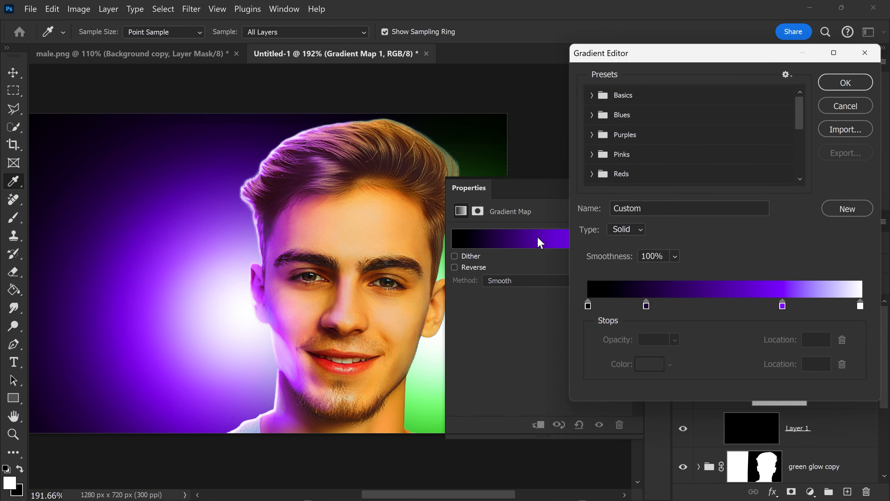
click(645, 310)
click(648, 367)
click(717, 387)
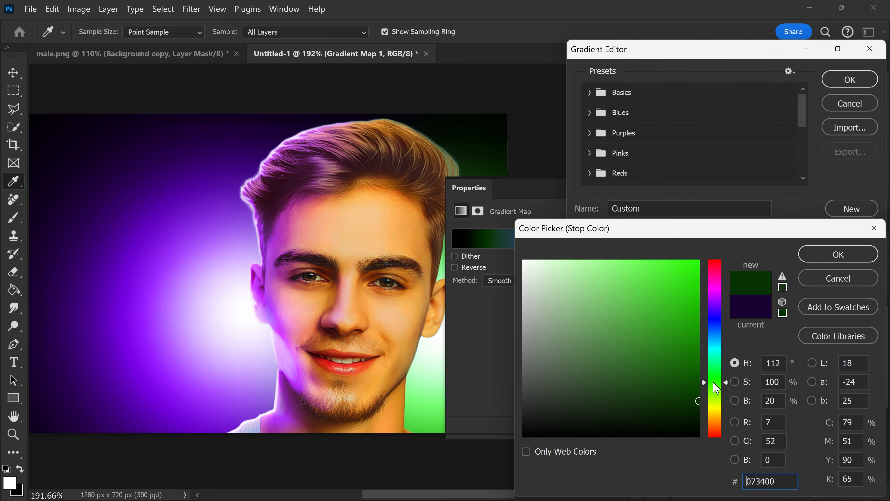
click(837, 253)
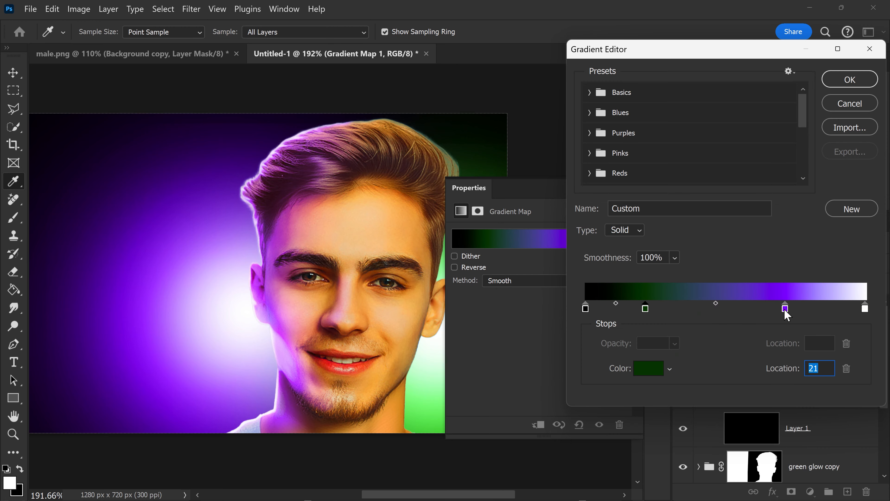
Change the rim light gradient's bright purple stop to green 00ff0c and accept the gradient map.
click(785, 309)
click(651, 368)
click(716, 380)
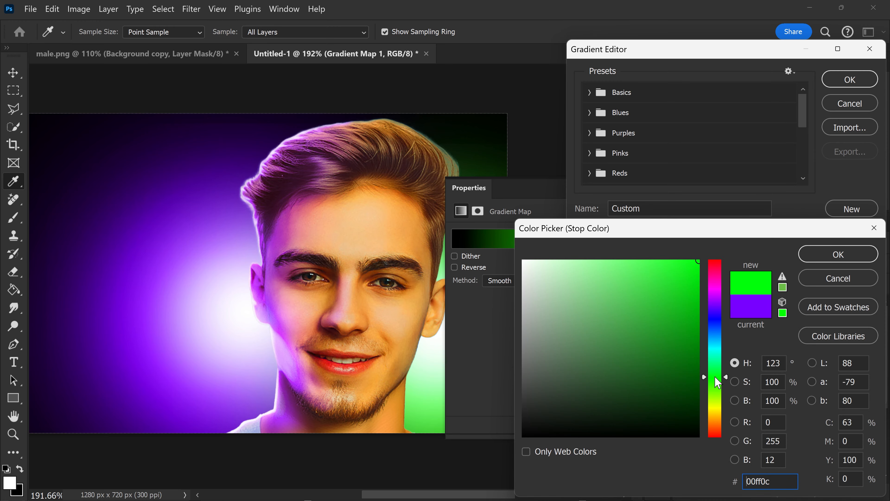
click(837, 254)
click(849, 79)
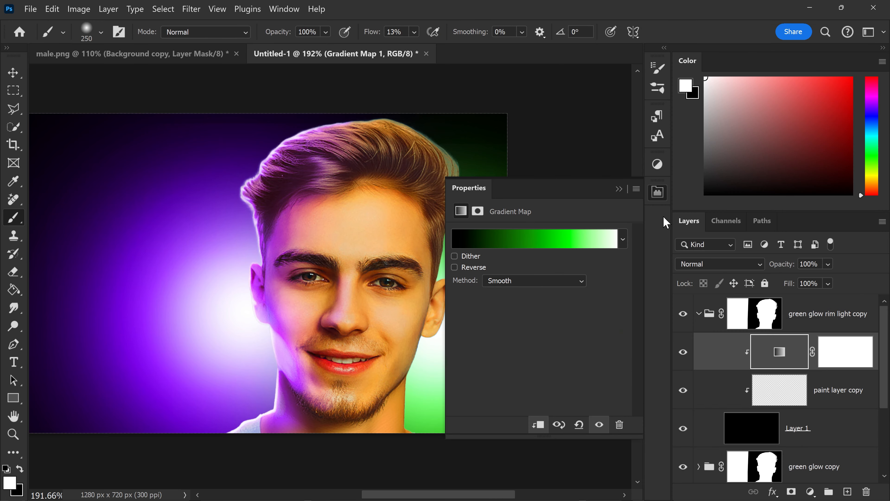
click(620, 189)
Paint green light over the hair and face beside the green background on paint layer copy, using a size 175 brush at 10% flow.
click(782, 384)
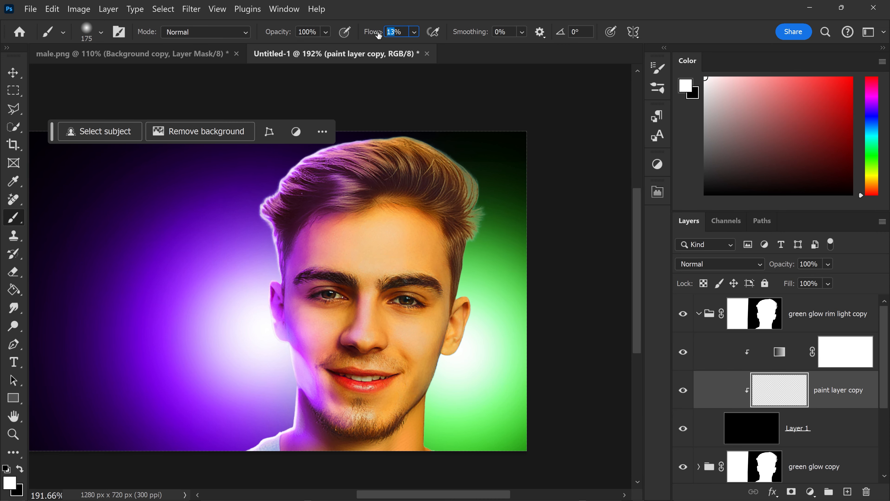
key(Return)
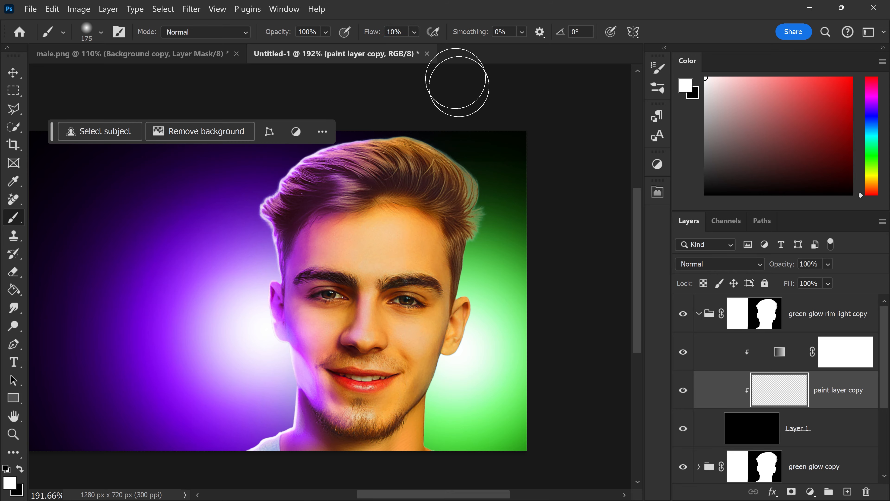
mouse_move(401, 232)
mouse_down()
mouse_move(438, 271)
mouse_move(395, 174)
mouse_move(442, 212)
mouse_move(432, 189)
mouse_move(478, 210)
mouse_move(450, 329)
mouse_move(394, 422)
mouse_move(422, 354)
mouse_move(434, 404)
mouse_move(407, 430)
mouse_move(436, 450)
mouse_move(398, 446)
mouse_move(445, 377)
mouse_move(426, 349)
mouse_move(464, 314)
mouse_move(494, 306)
mouse_move(470, 325)
mouse_move(476, 368)
mouse_move(500, 277)
mouse_move(482, 196)
mouse_move(416, 154)
mouse_move(482, 159)
mouse_up()
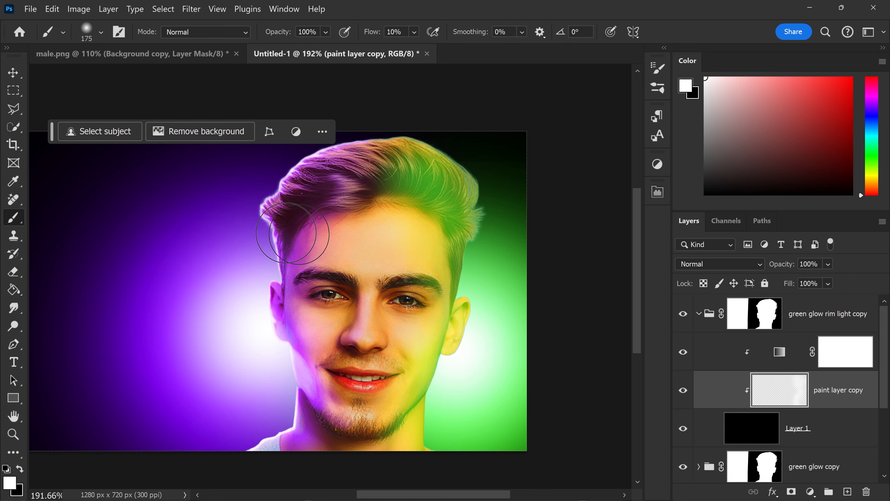
Soften the green light on the forehead and nearby hair with the Eraser at 2% flow, finishing at size 125.
click(12, 273)
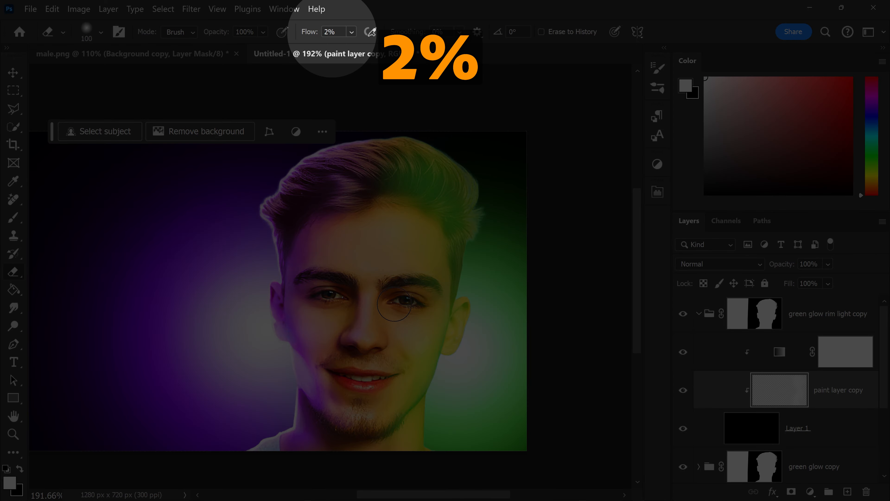
key(bracketright)
key(bracketright)
key(bracketright)
key(bracketright)
key(bracketright)
mouse_move(395, 199)
mouse_down()
mouse_move(375, 221)
mouse_move(369, 184)
mouse_move(377, 205)
mouse_move(390, 190)
mouse_move(384, 210)
mouse_move(400, 193)
mouse_move(389, 203)
mouse_move(366, 179)
mouse_move(393, 191)
mouse_move(372, 229)
mouse_move(412, 204)
mouse_move(385, 260)
mouse_move(383, 204)
mouse_move(372, 214)
mouse_move(418, 226)
mouse_up()
key(bracketleft)
key(bracketleft)
key(bracketleft)
key(bracketleft)
key(bracketleft)
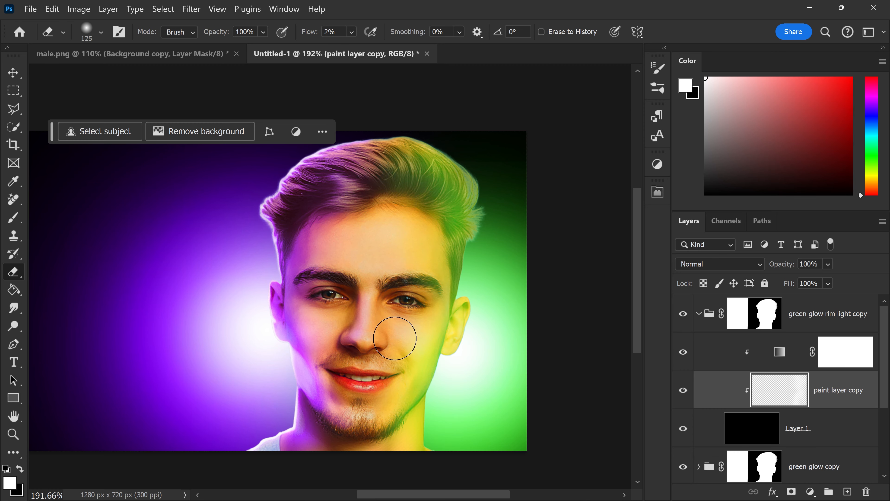
drag(408, 229, 441, 225)
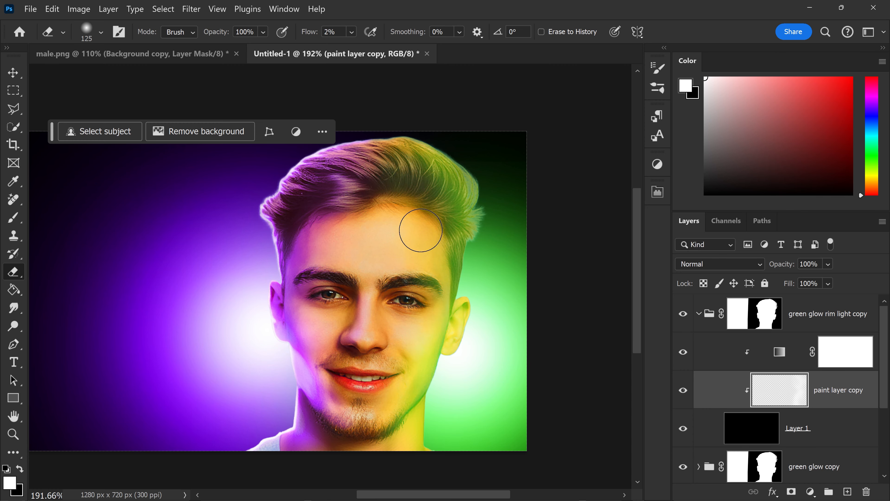
Paint faint extra light over the forehead and face on paint layer copy with a size 175 brush at 5% flow.
key(b)
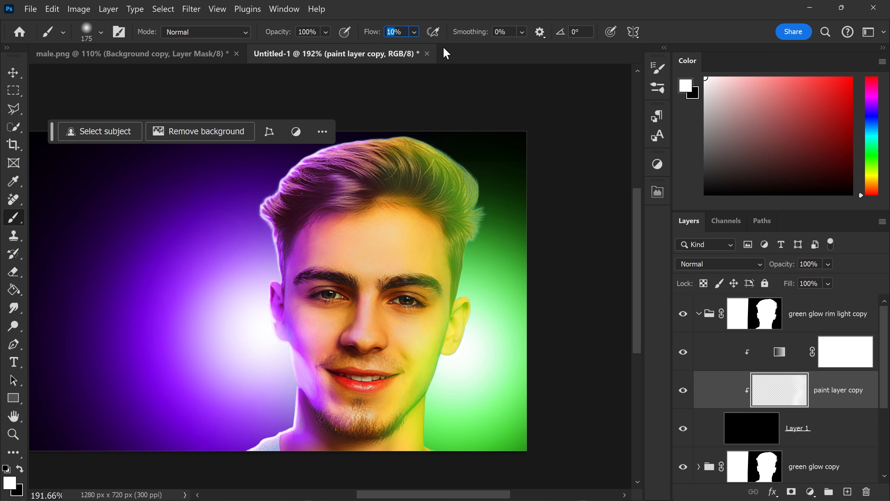
double_click(417, 13)
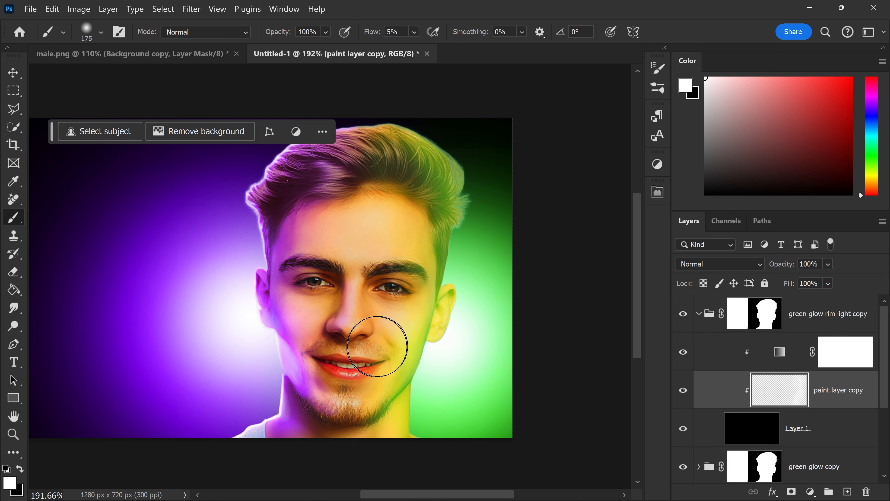
key(bracketleft)
key(bracketleft)
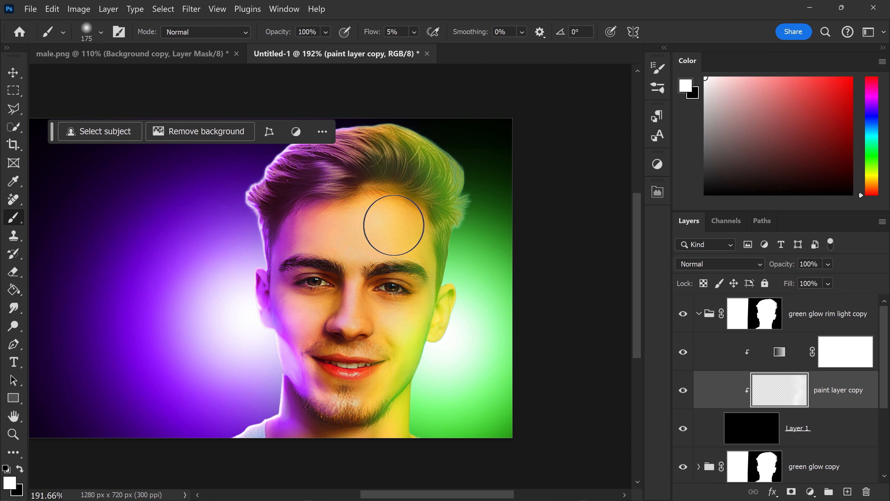
mouse_move(393, 225)
mouse_down()
mouse_move(425, 238)
mouse_move(391, 220)
mouse_up()
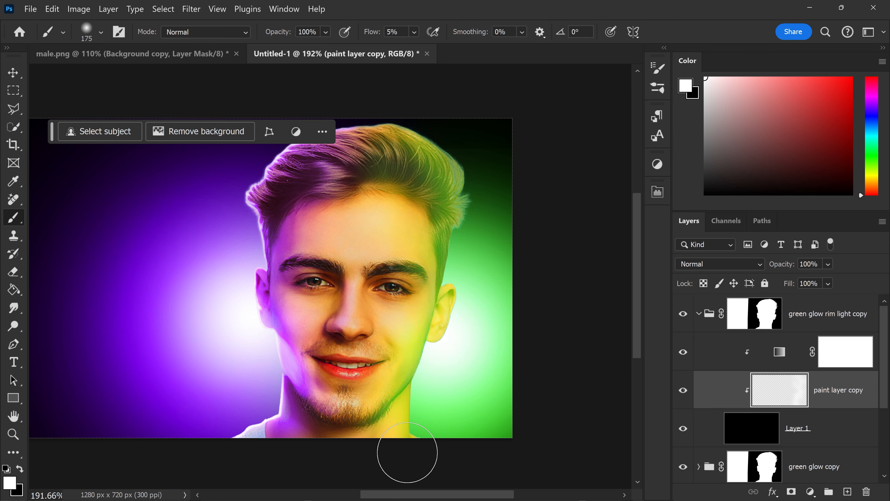
drag(473, 241, 434, 226)
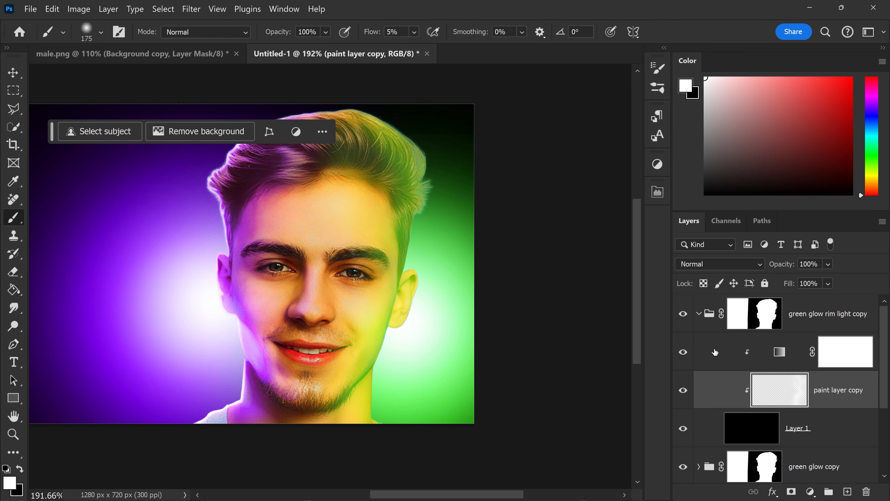
Split Layer 1's Blend If Underlying Layer black slider to 20 / 76 in the green glow rim light copy group and accept it.
double_click(803, 427)
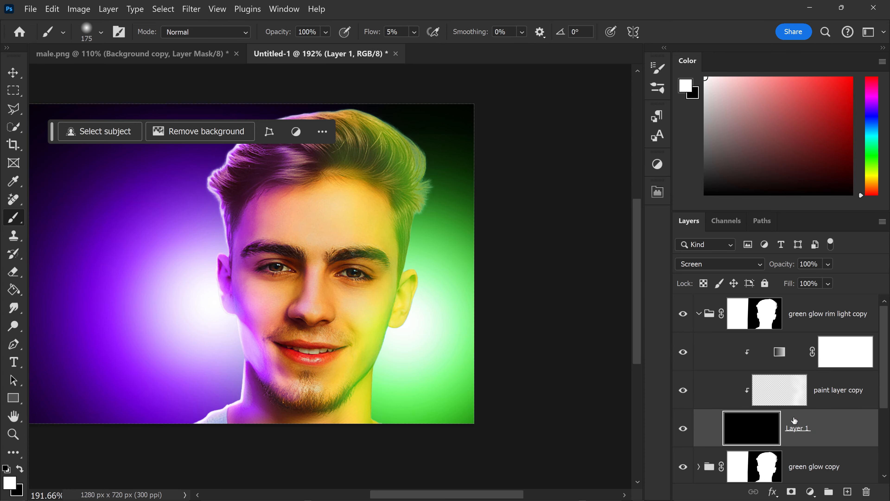
double_click(794, 419)
drag(438, 71, 571, 58)
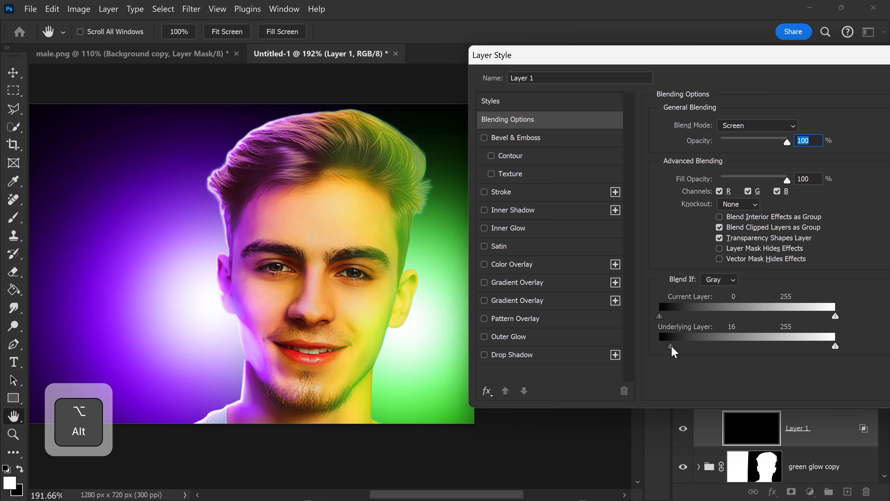
drag(670, 346, 684, 345)
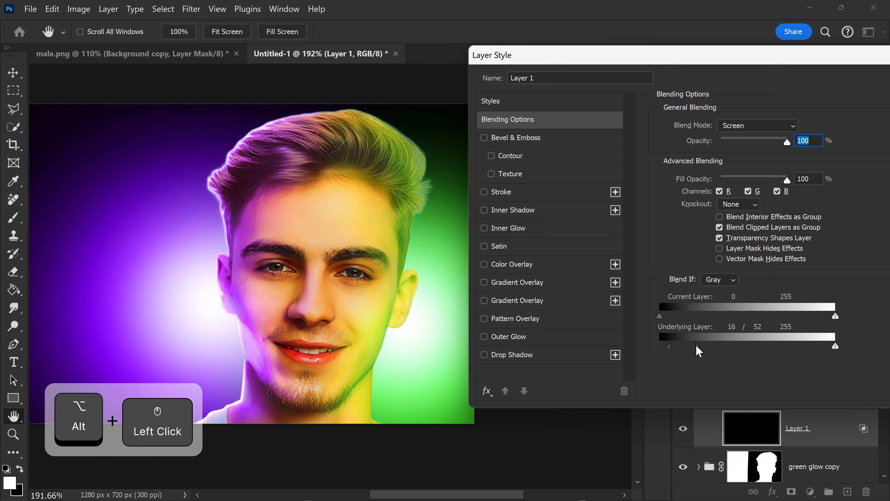
drag(706, 344, 712, 344)
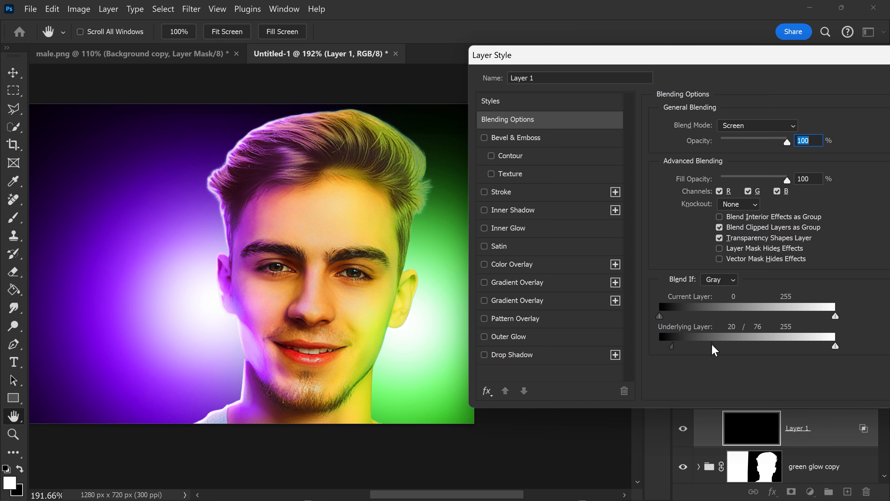
drag(840, 60, 783, 65)
click(867, 83)
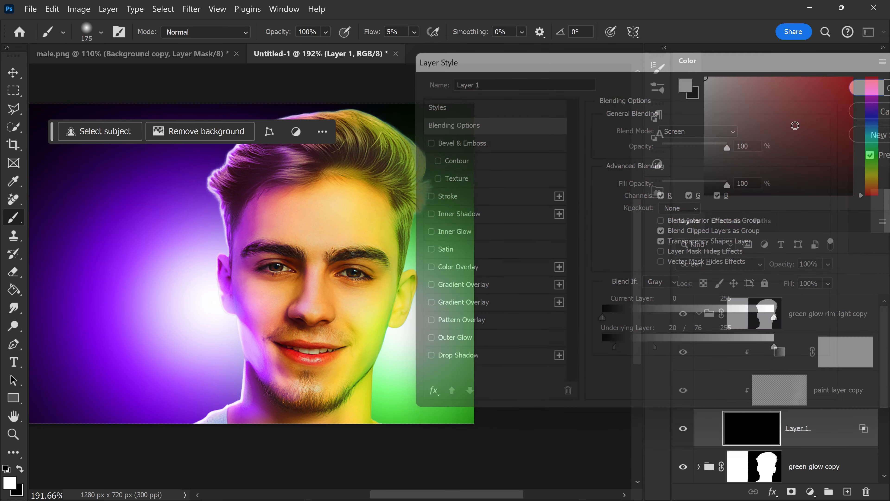
drag(390, 303, 431, 293)
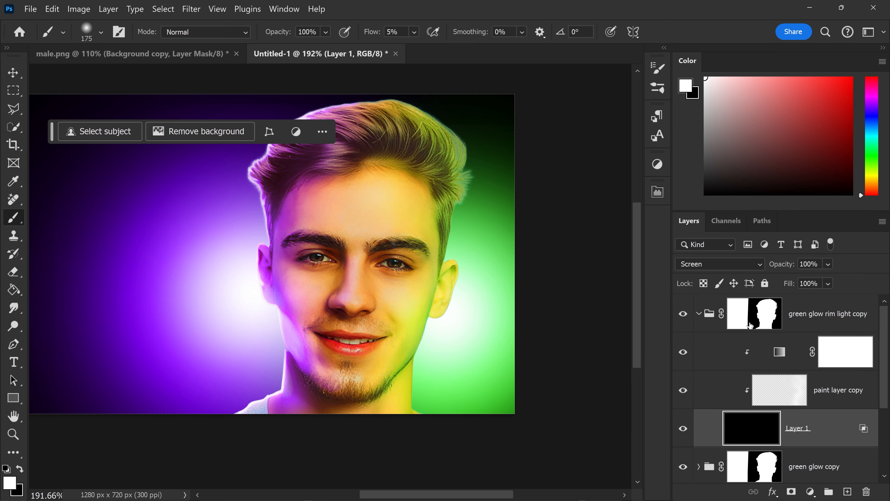
Collapse the green glow rim light copy group and move the green glow copy group above it.
click(788, 392)
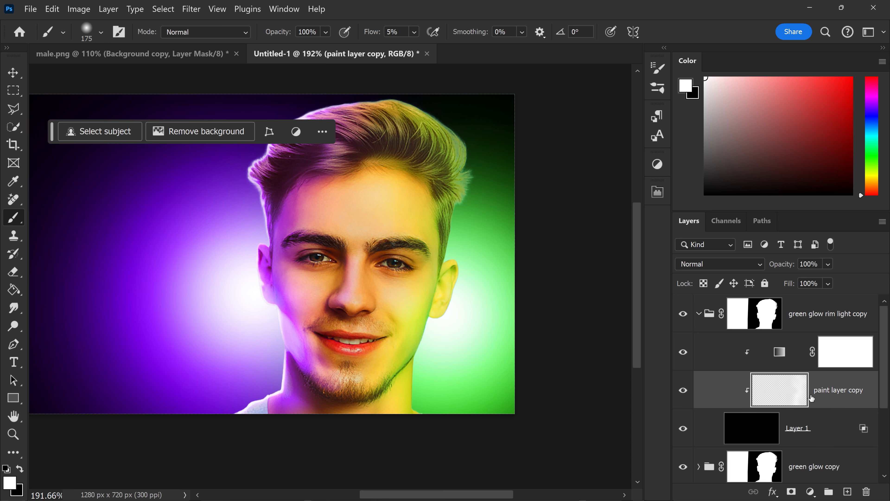
scroll(793, 386, down, 1)
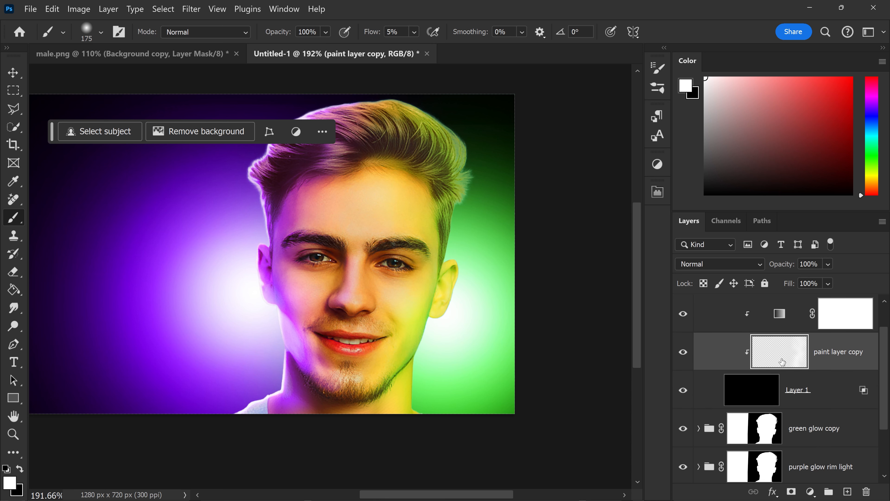
scroll(783, 361, up, 1)
click(696, 317)
click(698, 314)
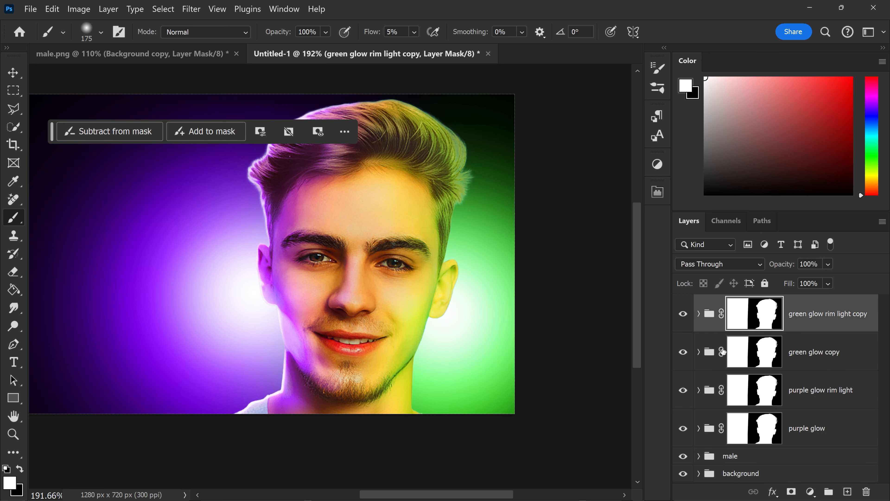
drag(784, 355, 819, 300)
click(824, 352)
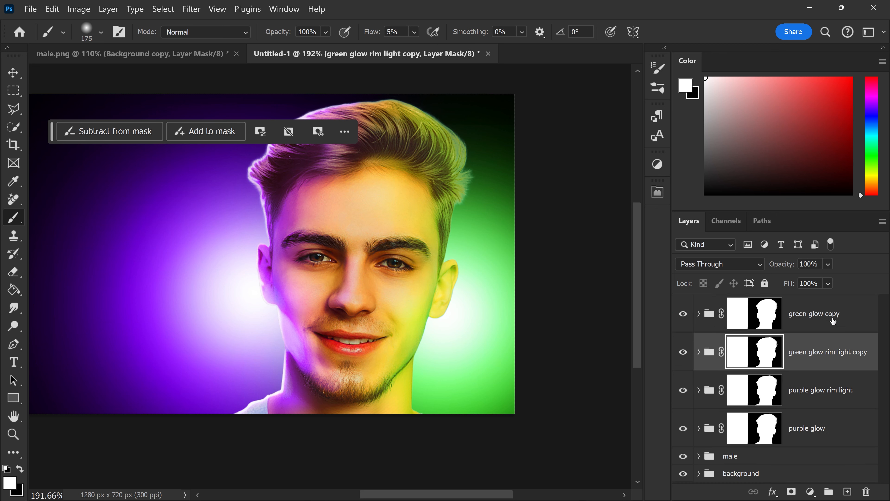
Rename the green glow copy group to green glow rim light and the green glow rim light copy group to green glow.
double_click(831, 316)
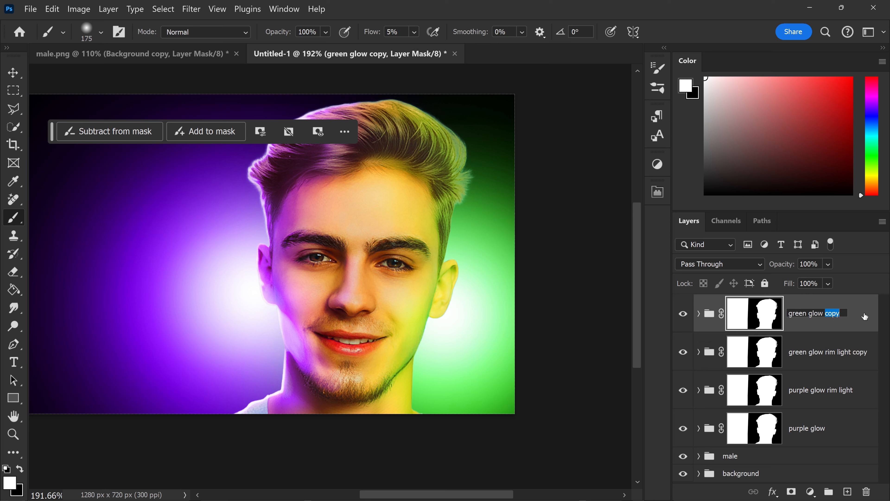
double_click(831, 351)
drag(824, 352, 867, 352)
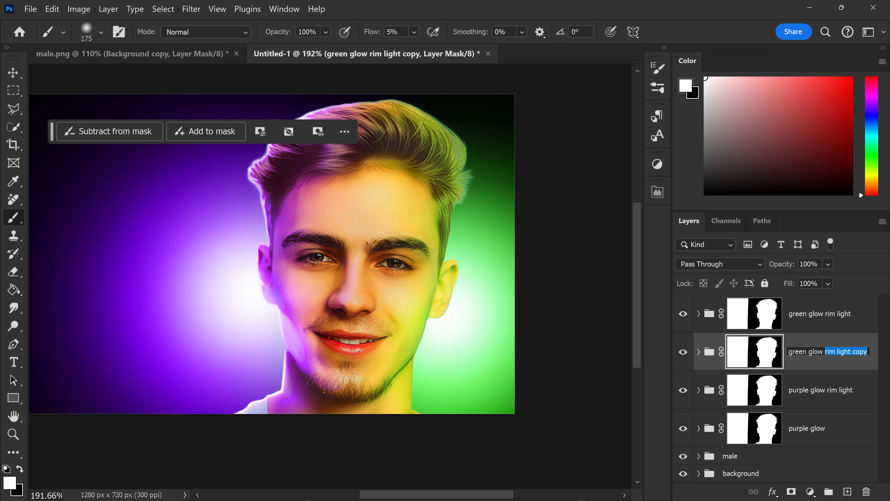
key(BackSpace)
click(832, 324)
Paint a rim light along the green-side neck and jaw edge on the rim light group's paint layer, reducing the brush to size 15.
click(696, 314)
click(698, 314)
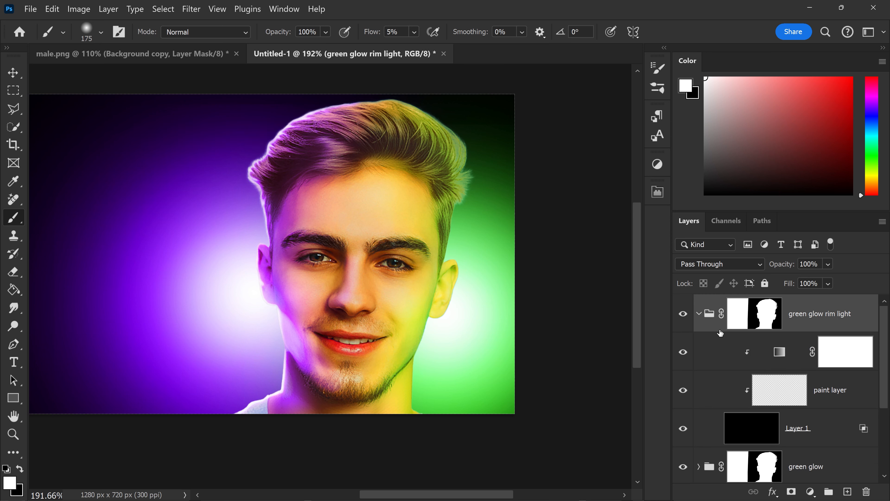
click(776, 395)
drag(444, 286, 418, 299)
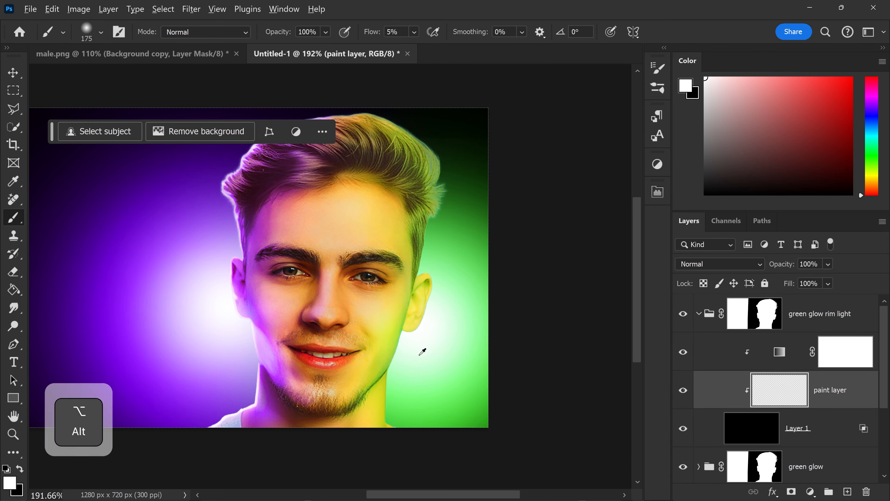
alt+scroll(422, 350, up, 6)
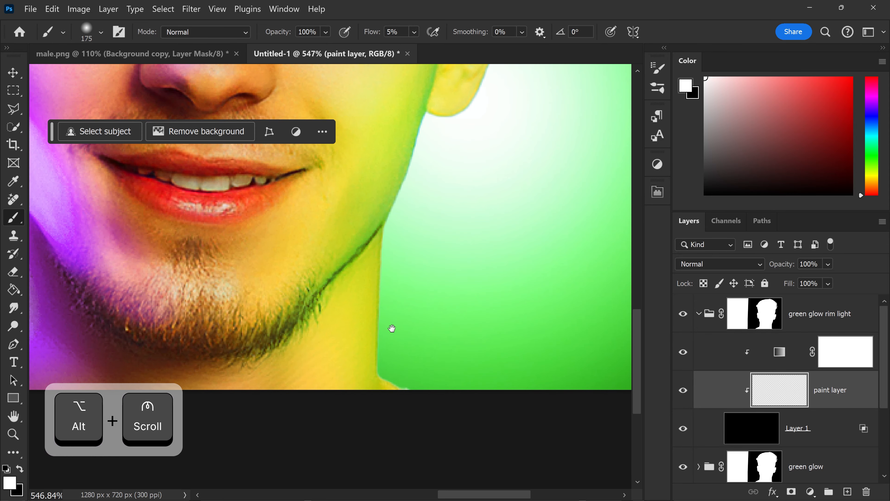
drag(392, 328, 423, 313)
key(bracketleft)
key(bracketleft)
key(bracketleft)
key(bracketleft)
key(bracketleft)
key(bracketleft)
key(bracketleft)
key(bracketleft)
key(bracketleft)
key(bracketleft)
key(bracketleft)
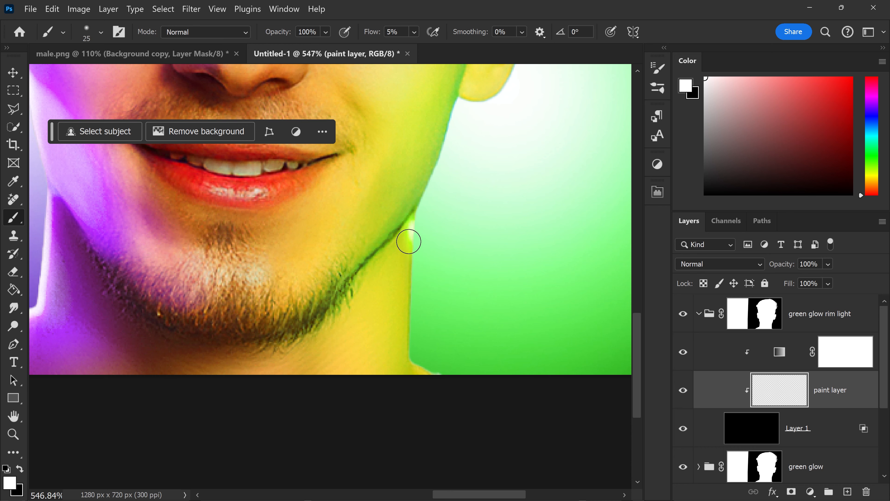
mouse_move(409, 241)
mouse_down()
mouse_move(407, 321)
mouse_move(419, 375)
mouse_move(448, 384)
mouse_up()
mouse_move(410, 279)
mouse_down()
mouse_move(424, 211)
mouse_move(390, 223)
mouse_move(357, 304)
mouse_move(315, 368)
mouse_up()
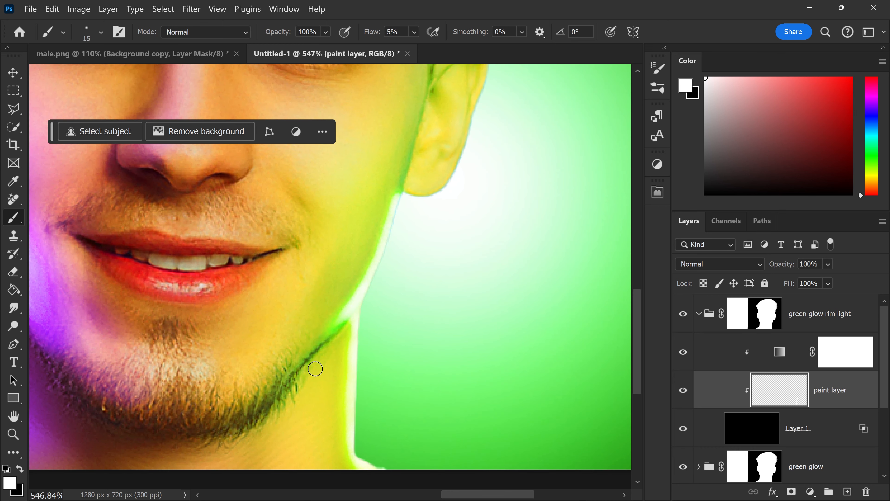
click(371, 245)
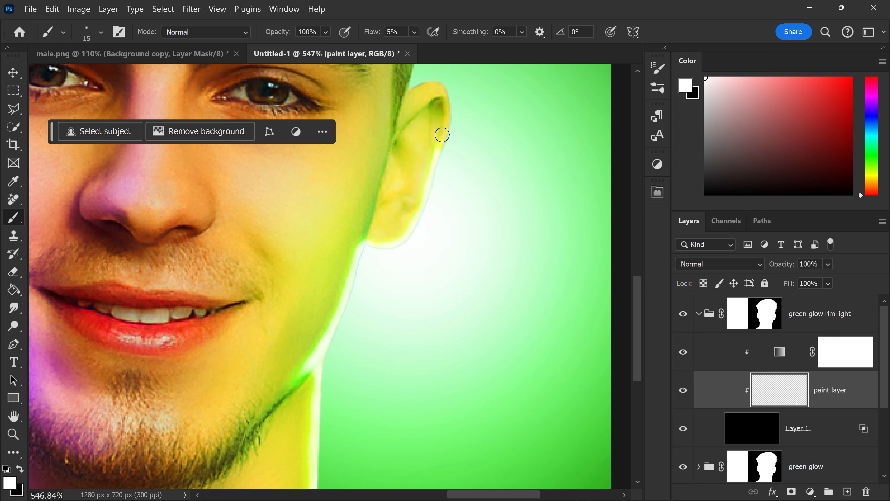
Paint the rim light around the ear's outer edge and up the side of the head with the size 15 brush at 5% flow.
drag(442, 134, 436, 227)
mouse_move(438, 221)
mouse_down()
mouse_move(439, 190)
mouse_move(403, 247)
mouse_move(412, 168)
mouse_up()
key(e)
key(b)
scroll(412, 168, up, 5)
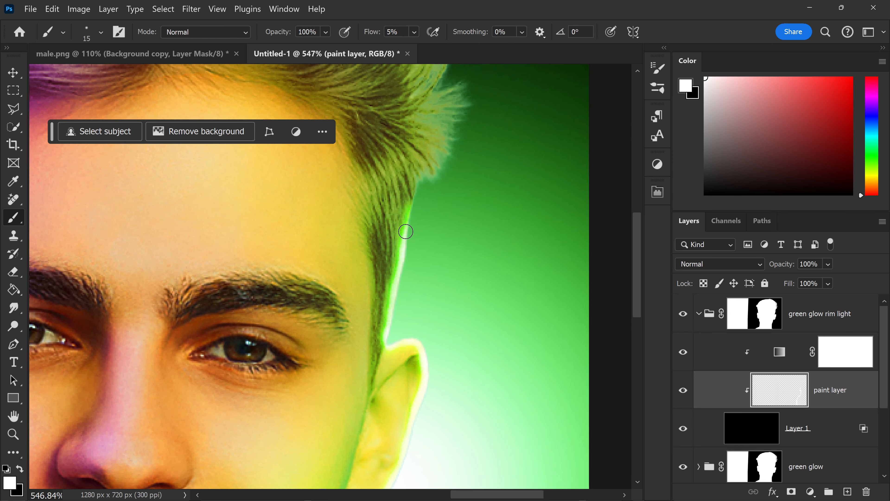
Extend the green rim light along the hair's outer contour, finishing with a size 20 brush at 5% flow.
key(bracketright)
key(bracketright)
mouse_move(415, 242)
mouse_down()
mouse_move(441, 185)
mouse_move(460, 178)
mouse_move(423, 167)
mouse_move(441, 125)
mouse_up()
drag(504, 255, 504, 410)
mouse_move(435, 284)
mouse_down()
mouse_move(429, 217)
mouse_move(485, 256)
mouse_up()
key(bracketleft)
mouse_move(485, 260)
mouse_down()
mouse_move(453, 221)
mouse_move(385, 180)
mouse_up()
drag(523, 393, 547, 413)
scroll(552, 379, down, 11)
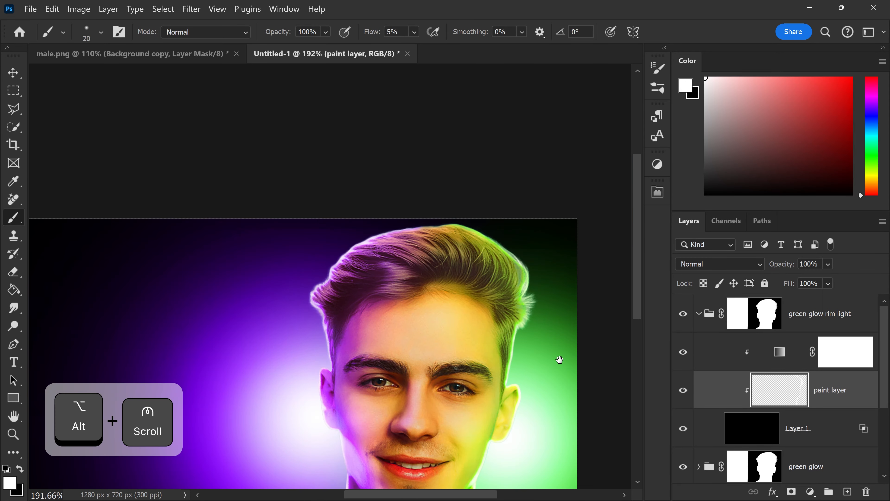
Paint a thin green highlight along the ear's inner fold with a brush reduced to size 4, and soften it with the Eraser at 2% flow.
scroll(558, 360, up, 12)
key(bracketleft)
key(bracketleft)
drag(62, 284, 348, 302)
drag(490, 303, 175, 333)
scroll(447, 225, up, 4)
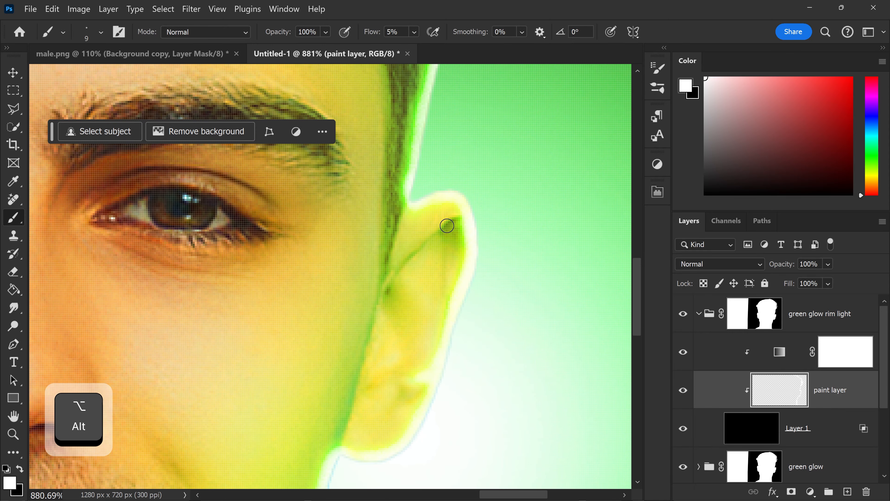
key(bracketleft)
key(bracketleft)
key(bracketleft)
key(bracketleft)
key(bracketleft)
key(bracketleft)
scroll(397, 271, down, 10)
key(e)
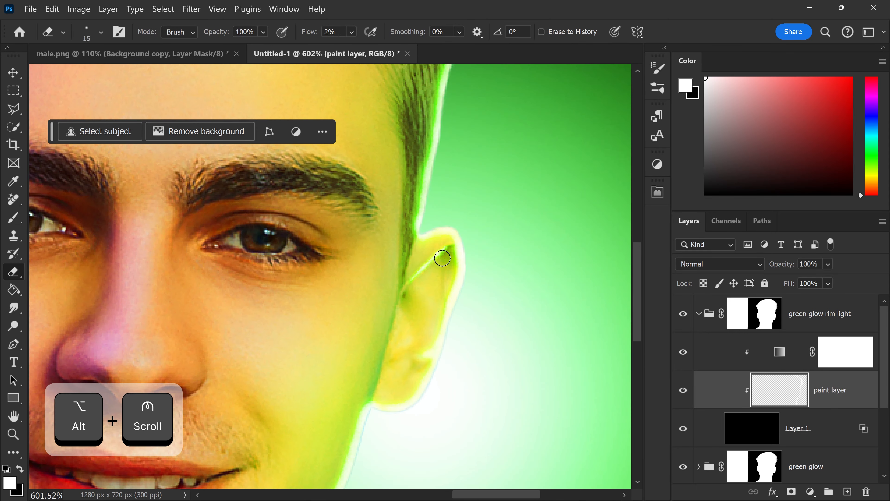
scroll(438, 257, up, 7)
Brighten the neck with a size 35 brush and highlight the eyebrow hairs at size 3 on green glow's paint layer copy at 3% flow.
scroll(472, 369, down, 7)
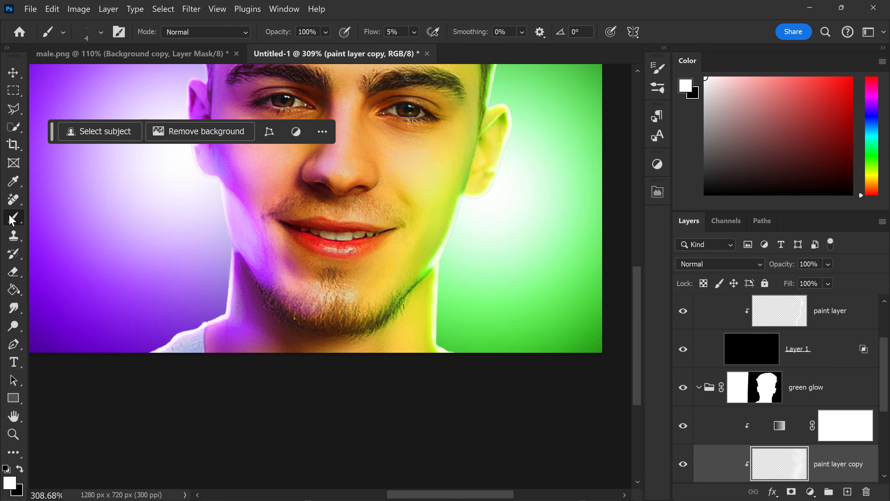
scroll(378, 32, down, 2)
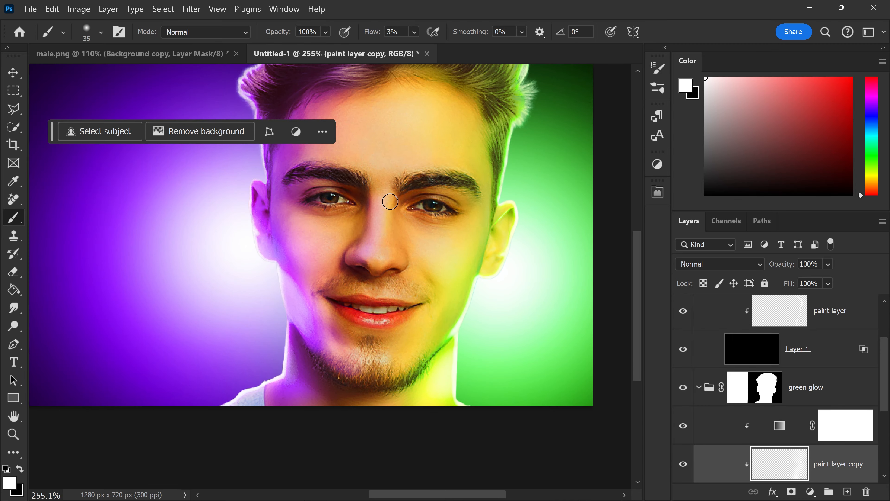
scroll(469, 305, down, 6)
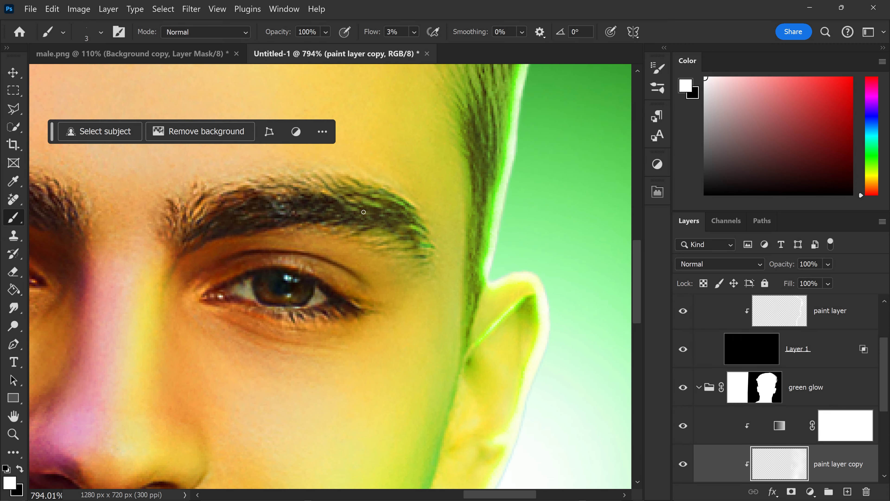
scroll(495, 289, down, 10)
Paint green highlights on the hair strands beside the green background at 3% flow, using brush sizes 7 and 5.
scroll(498, 258, up, 8)
key(bracketright)
key(bracketright)
key(bracketright)
key(bracketright)
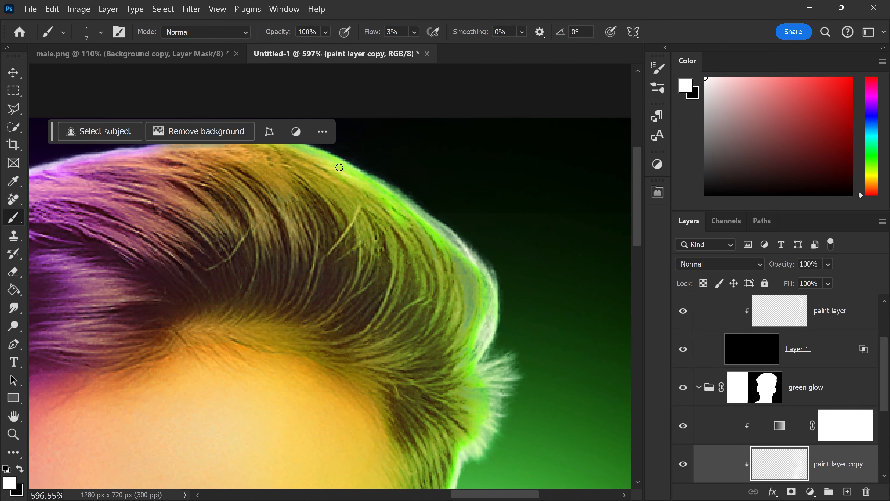
mouse_move(339, 168)
mouse_down()
mouse_move(436, 261)
mouse_move(444, 337)
mouse_up()
scroll(426, 270, down, 3)
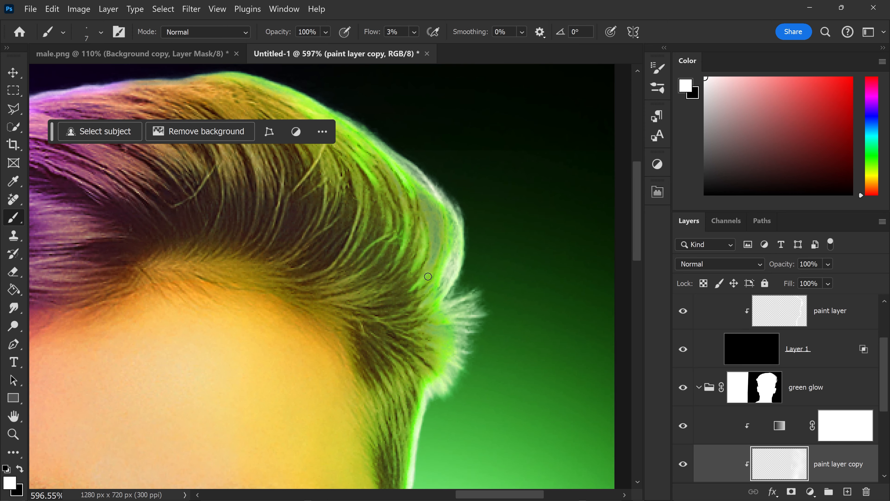
key(bracketleft)
key(bracketleft)
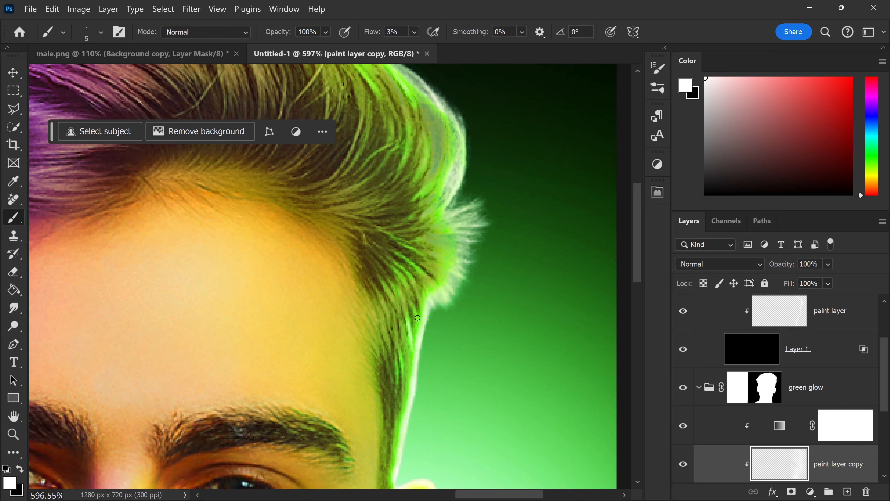
scroll(416, 292, down, 3)
Paint a soft, broad green rim glow along the jaw on the rim light group's paint layer with a size 45 brush at 3% flow.
scroll(424, 345, down, 13)
scroll(493, 326, up, 10)
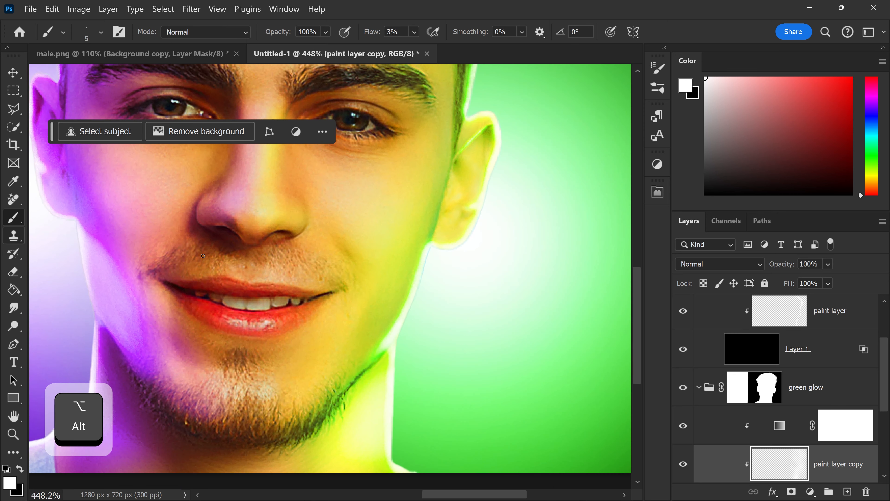
click(830, 311)
key(bracketright)
key(bracketright)
key(bracketright)
key(bracketright)
key(bracketright)
key(bracketright)
key(bracketright)
key(bracketright)
key(bracketright)
key(bracketright)
key(bracketright)
key(bracketright)
mouse_move(416, 281)
mouse_down()
mouse_move(389, 300)
mouse_move(387, 323)
mouse_up()
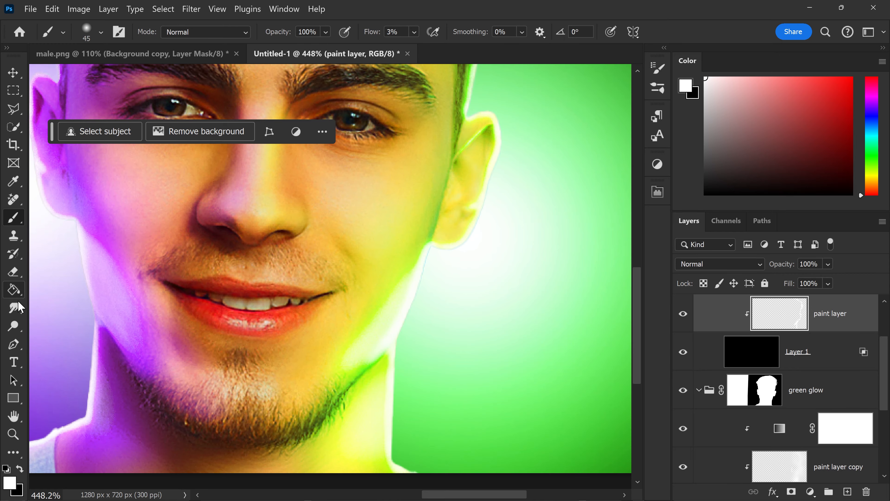
Soften the painted green rim glow beside the chin and jaw with a reduced Eraser at 2% flow.
click(14, 307)
key(e)
scroll(409, 258, down, 2)
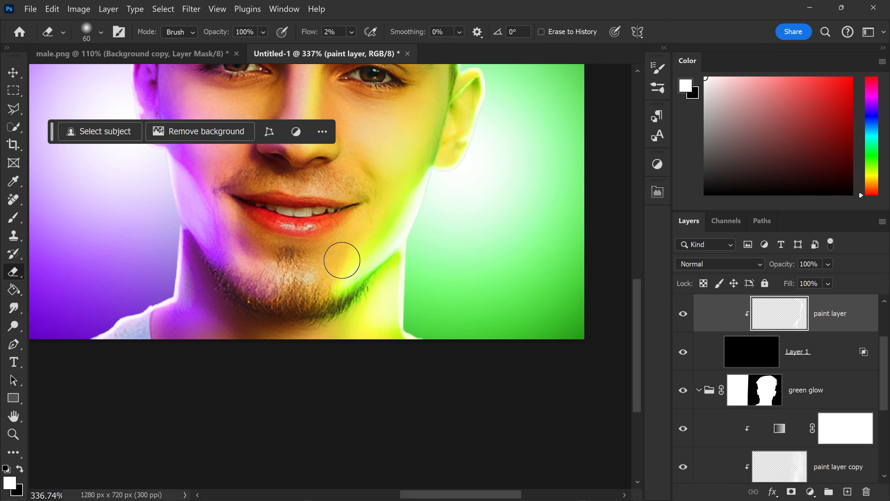
key(bracketleft)
drag(342, 260, 342, 279)
scroll(426, 159, down, 3)
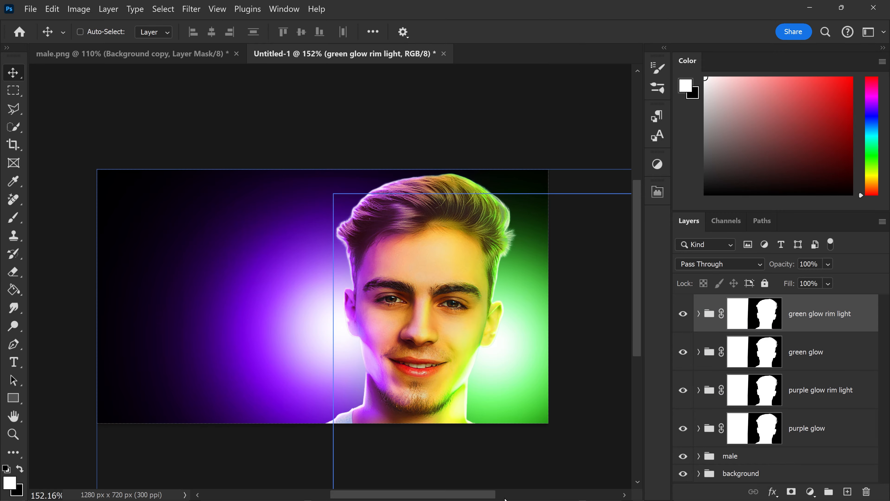
Place the Photoshop logo image above the glow groups and copy its Ps letters to a new layer using the Magic Wand.
click(336, 484)
drag(402, 284, 191, 259)
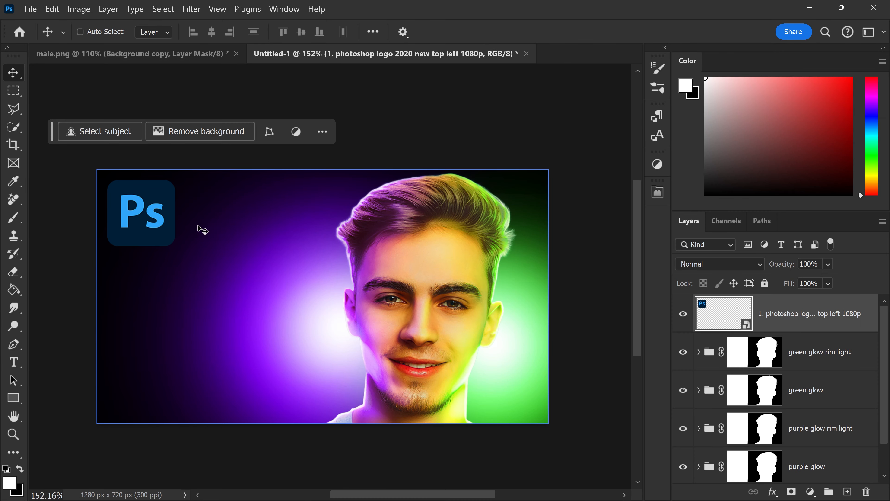
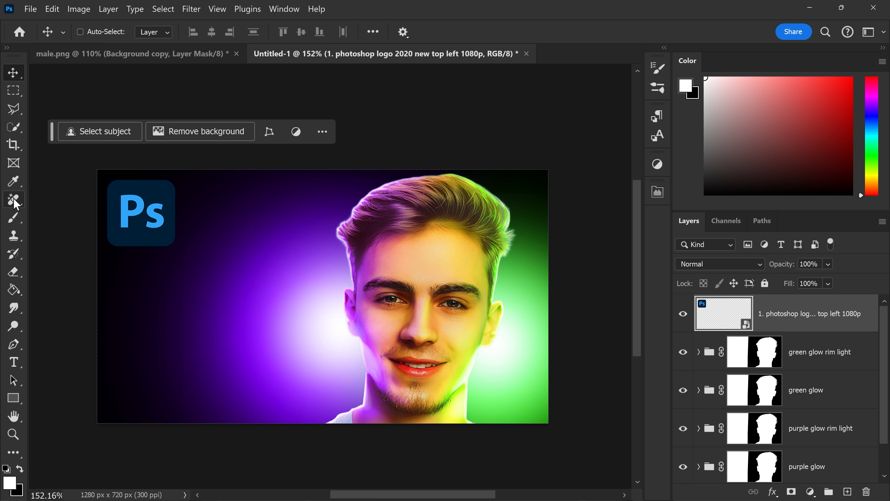
right_click(13, 126)
click(70, 151)
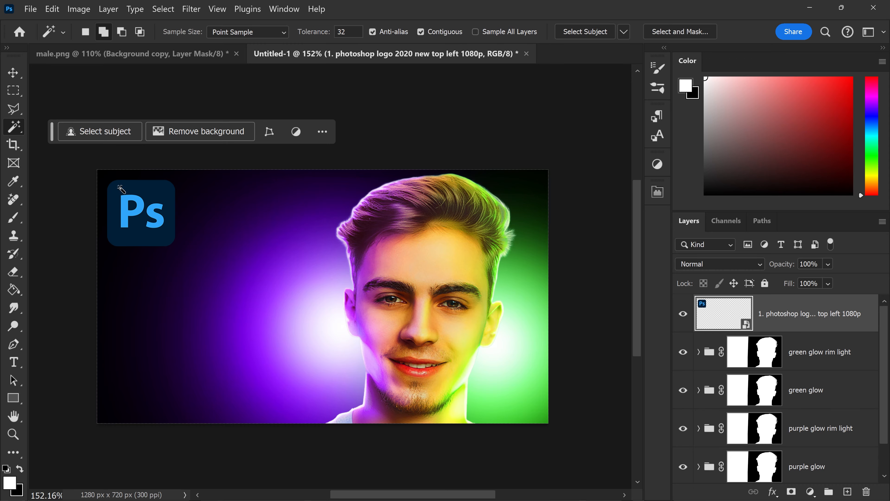
click(140, 208)
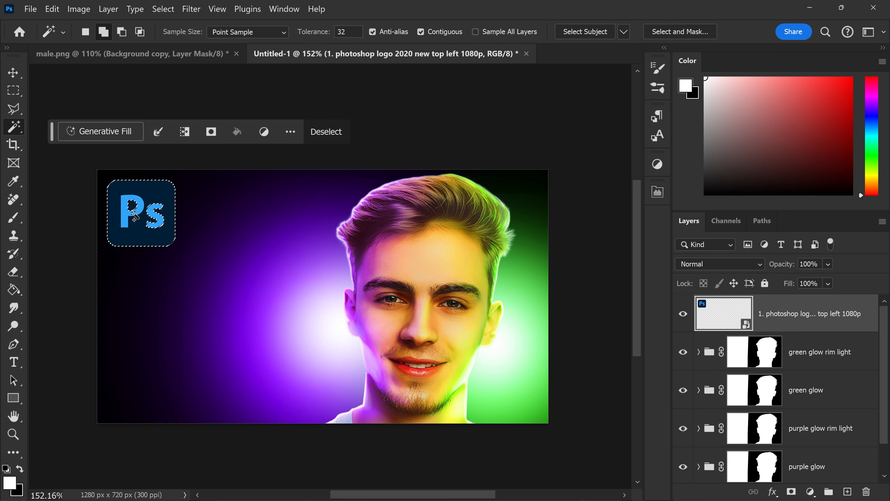
alt+scroll(134, 217, up, 5)
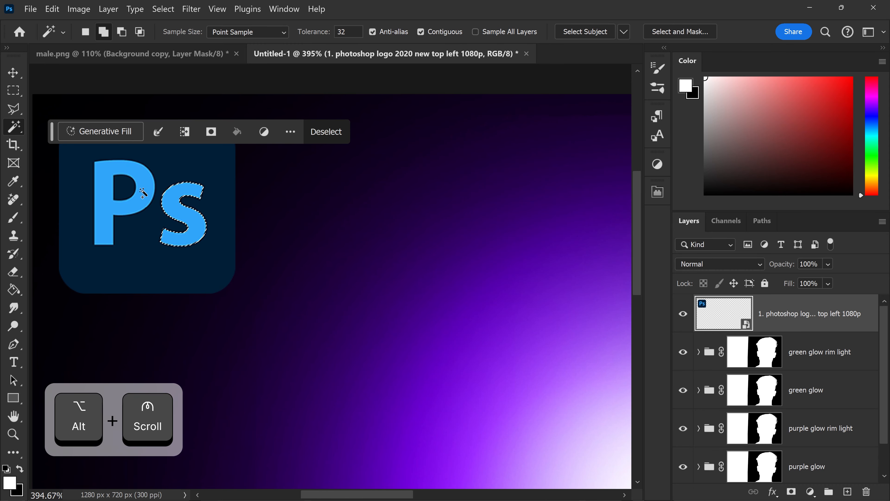
click(143, 192)
alt+scroll(209, 206, down, 3)
key(ctrl+j)
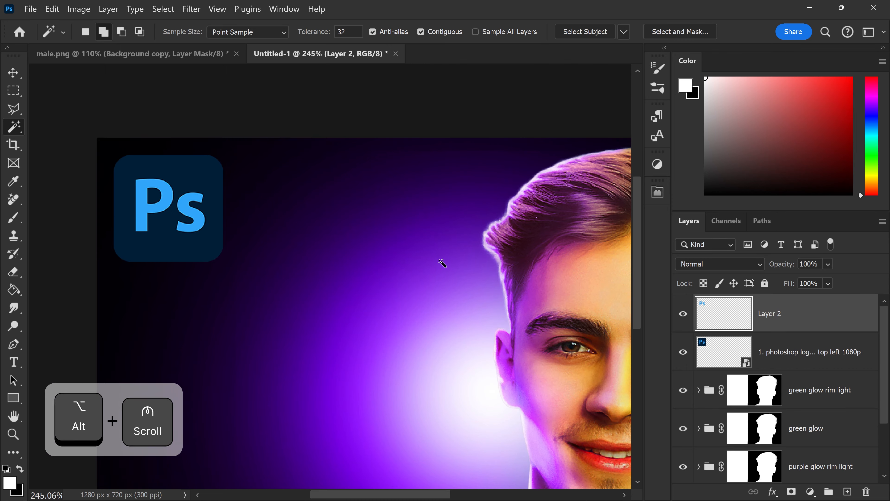
Apply a Color Overlay in white ffffff to the placed Photoshop logo layer.
click(787, 340)
double_click(786, 340)
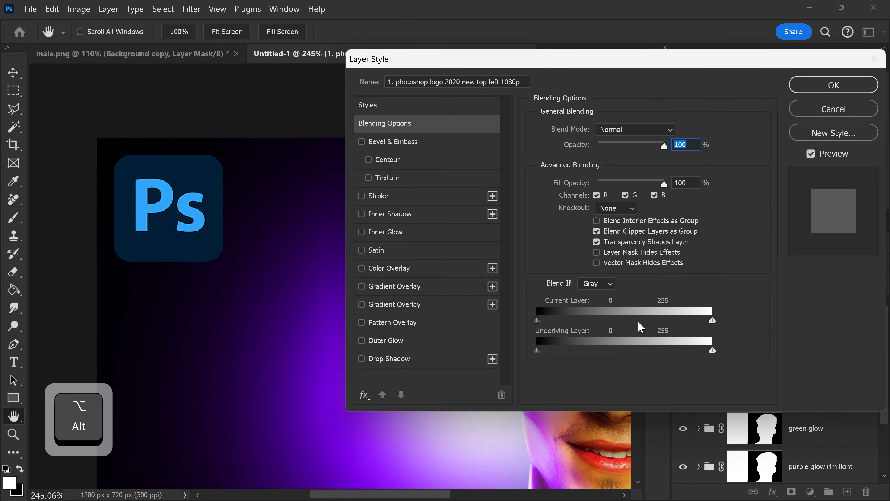
click(403, 268)
click(678, 131)
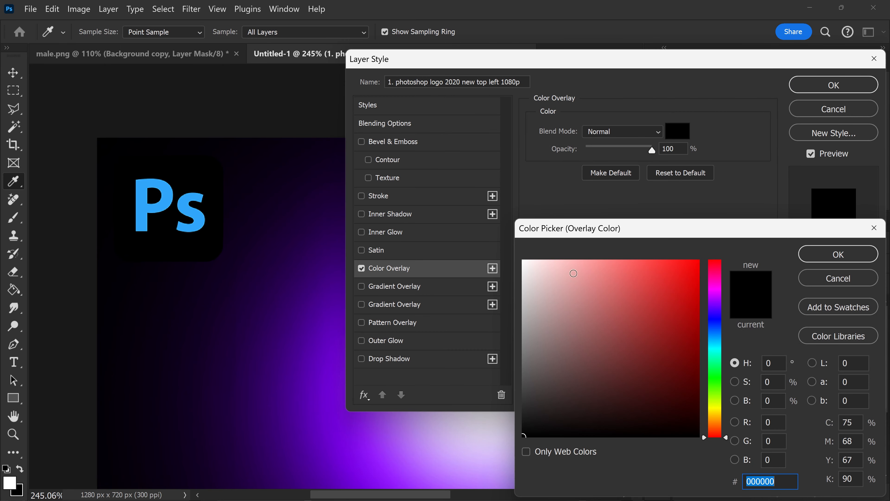
text(ffffff)
click(827, 253)
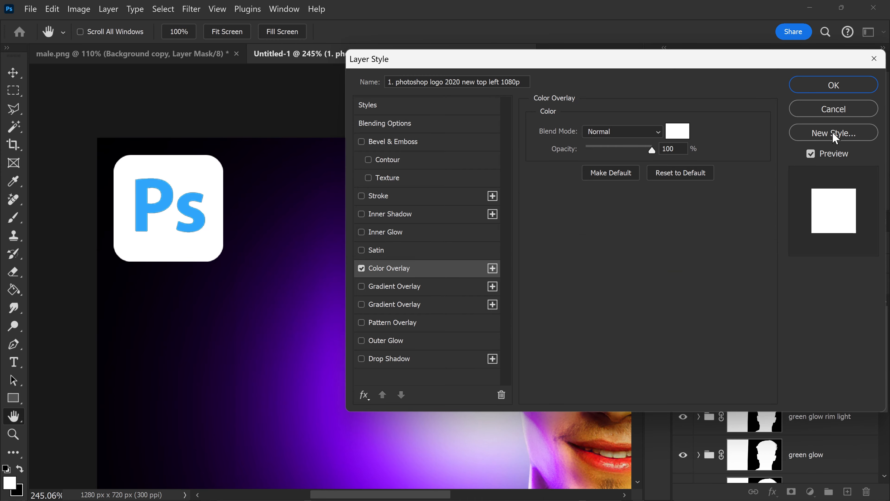
click(831, 88)
Apply a Color Overlay in black 000000 to the copied Ps letters on Layer 2.
click(825, 313)
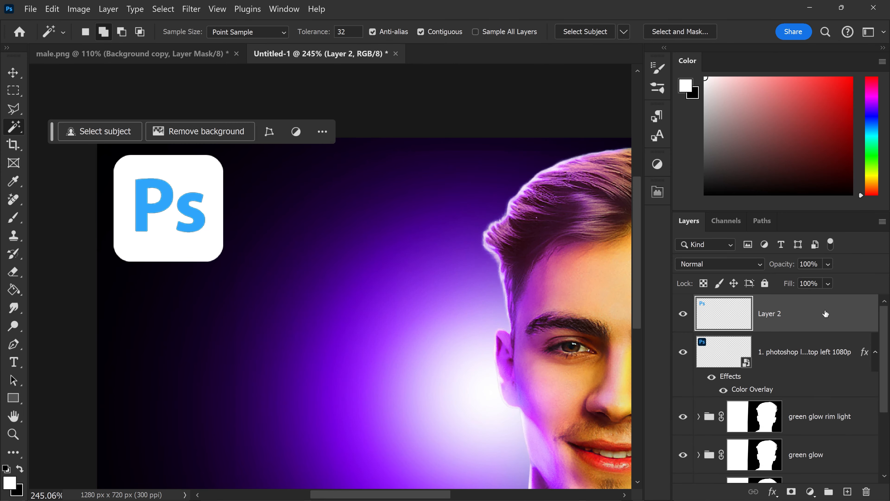
double_click(813, 313)
click(392, 272)
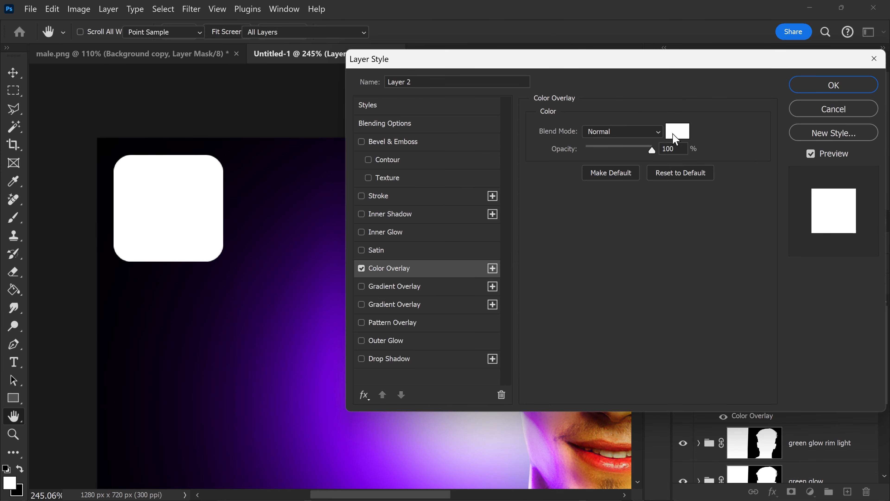
click(678, 131)
click(511, 424)
drag(511, 424, 507, 465)
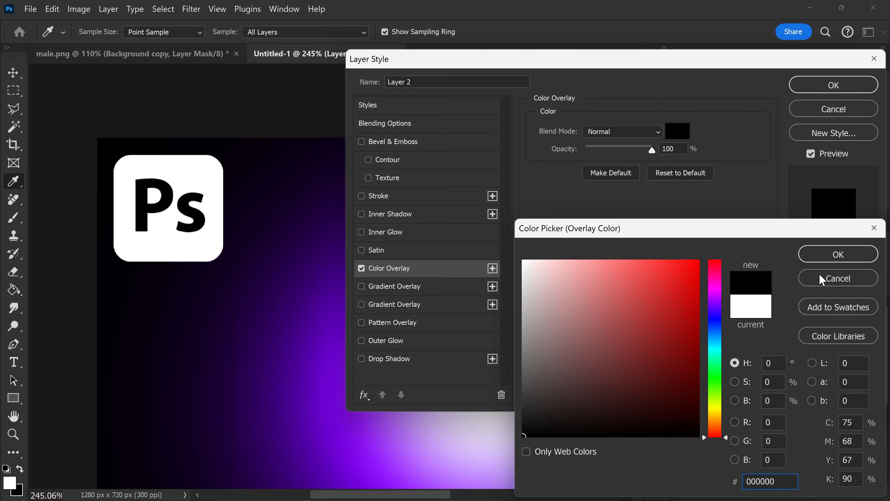
click(820, 259)
click(834, 90)
Create a text box below the Ps logo, beside the face, and enter GLOW.
scroll(477, 289, down, 4)
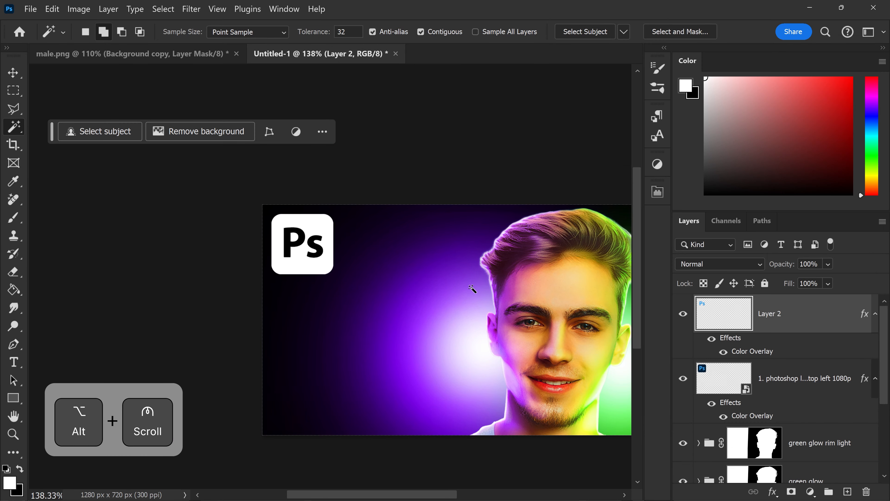
drag(543, 313, 391, 284)
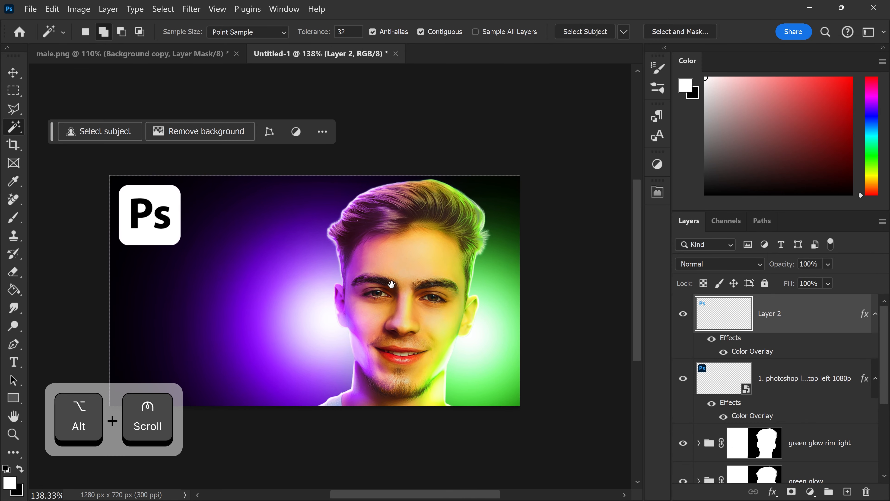
click(10, 75)
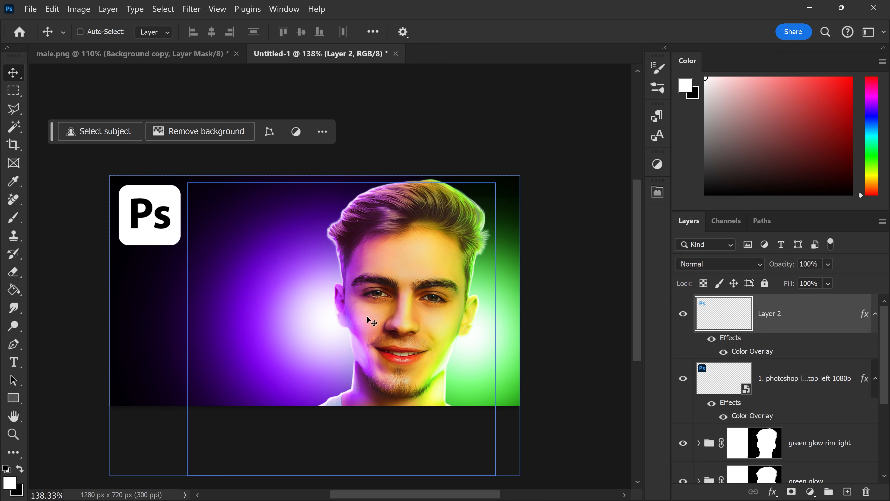
click(14, 362)
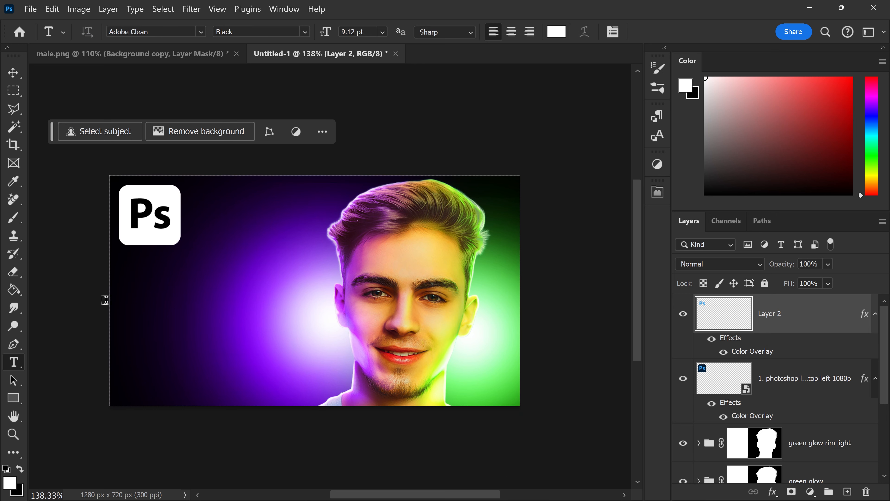
drag(116, 254, 337, 343)
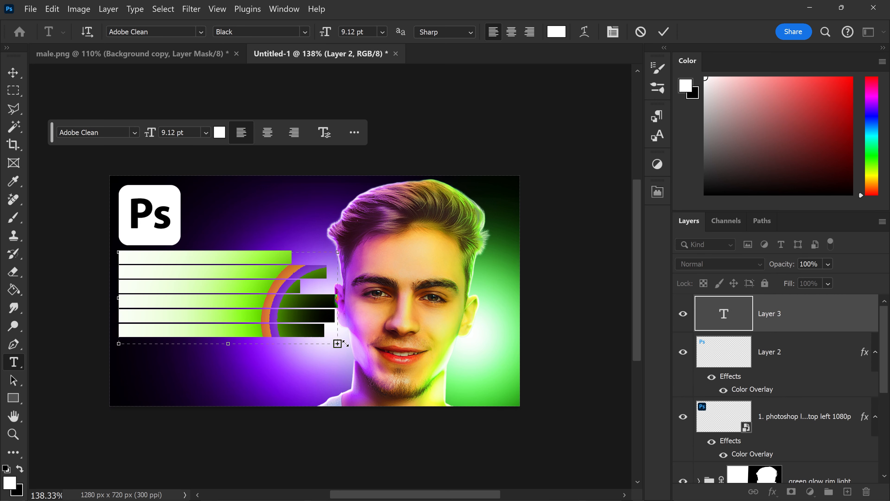
text(GLOW)
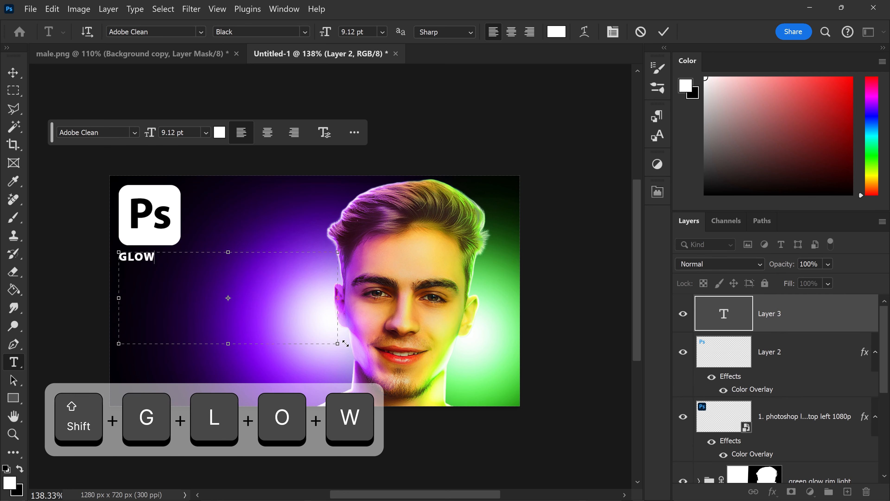
Format the GLOW text in the Black style at 57 pt and shorten its text box to fit the word.
key(ctrl+a)
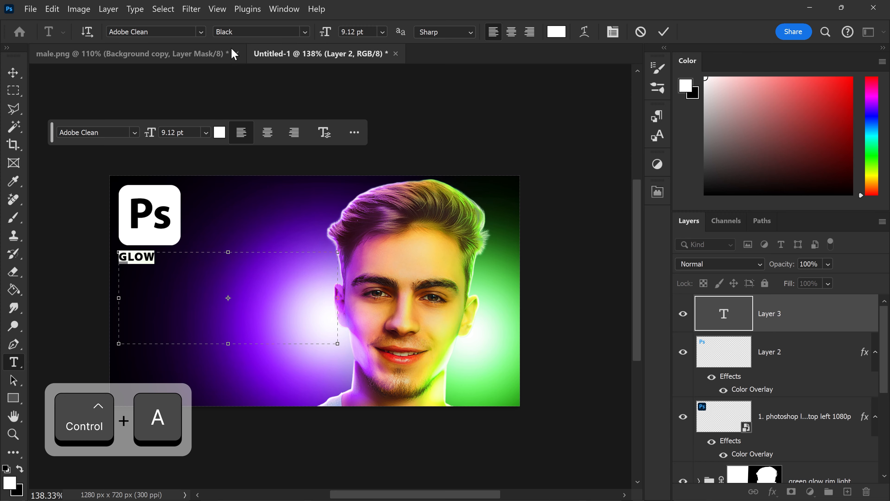
click(304, 33)
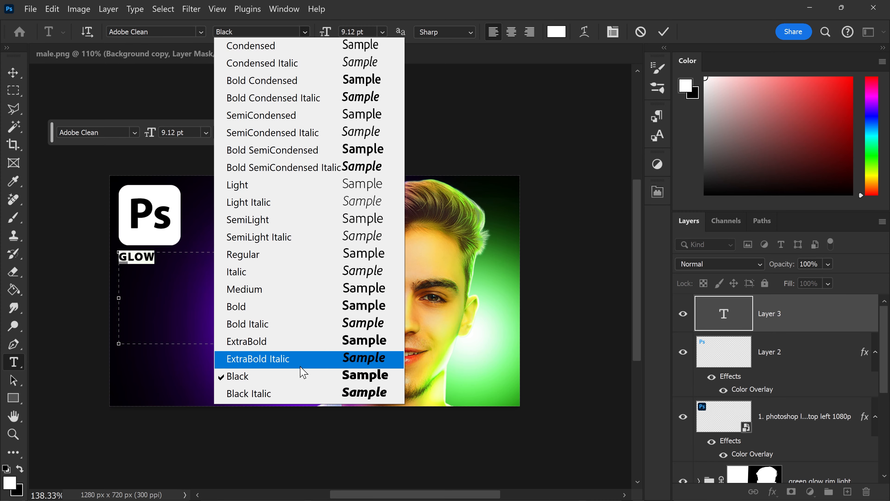
click(294, 376)
mouse_move(325, 32)
mouse_down()
mouse_move(356, 34)
mouse_move(334, 34)
mouse_up()
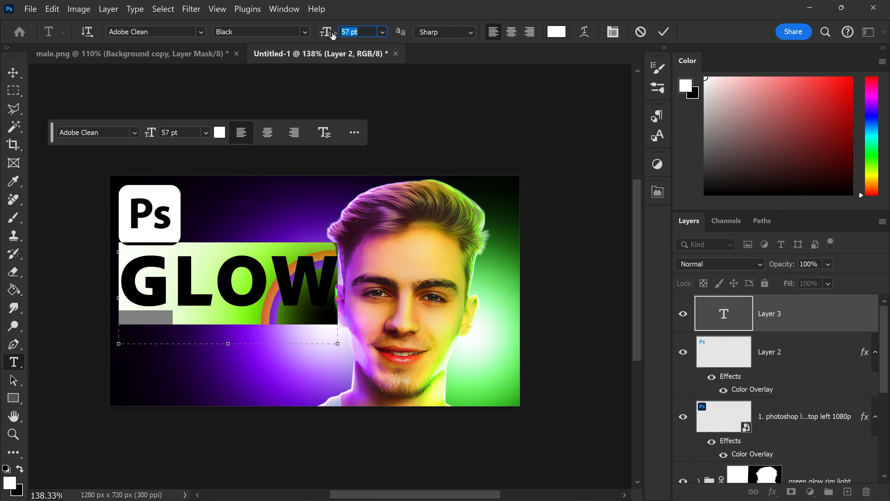
click(283, 316)
drag(237, 346, 239, 308)
drag(227, 257, 226, 255)
click(13, 72)
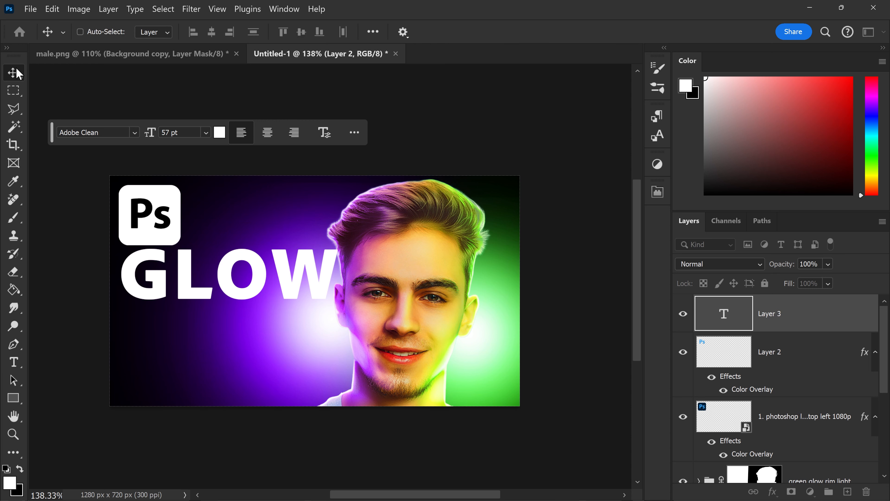
Duplicate the GLOW text layer, move the copy straight down beneath the original, and replace its text with EFFECT.
key(ctrl)
key(ctrl+j)
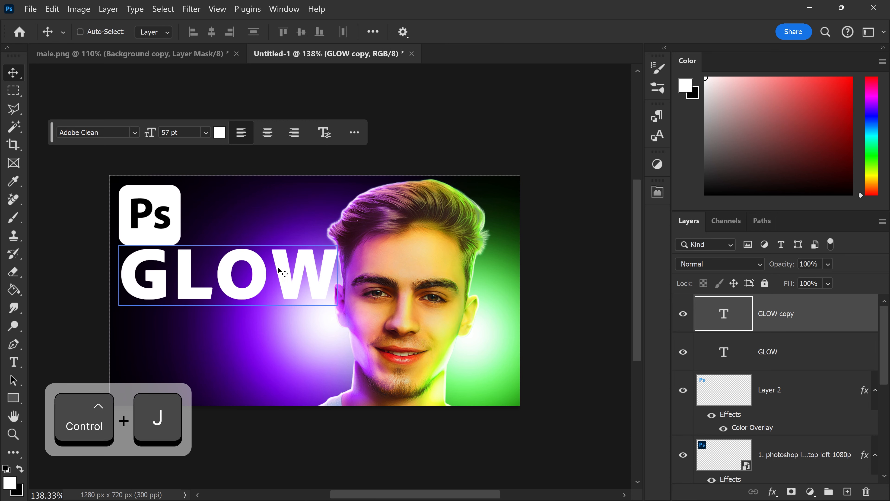
drag(260, 280, 259, 346)
click(14, 361)
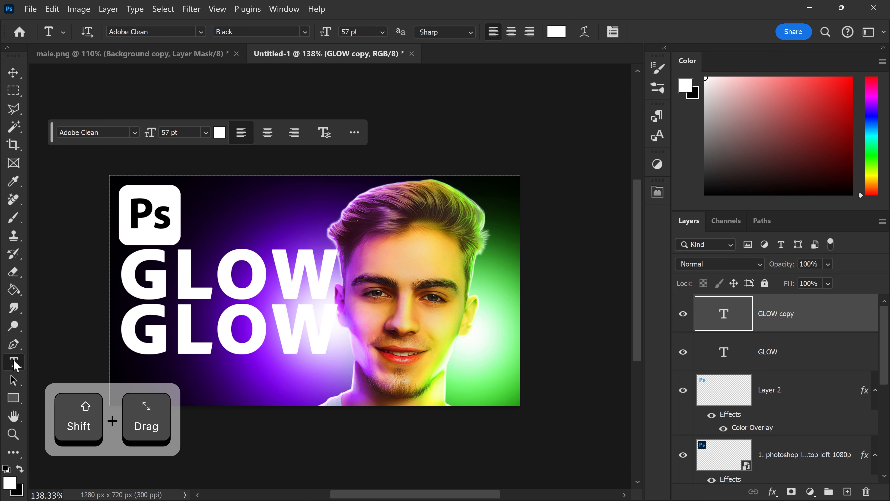
click(244, 328)
key(ctrl+a)
text(EFFE)
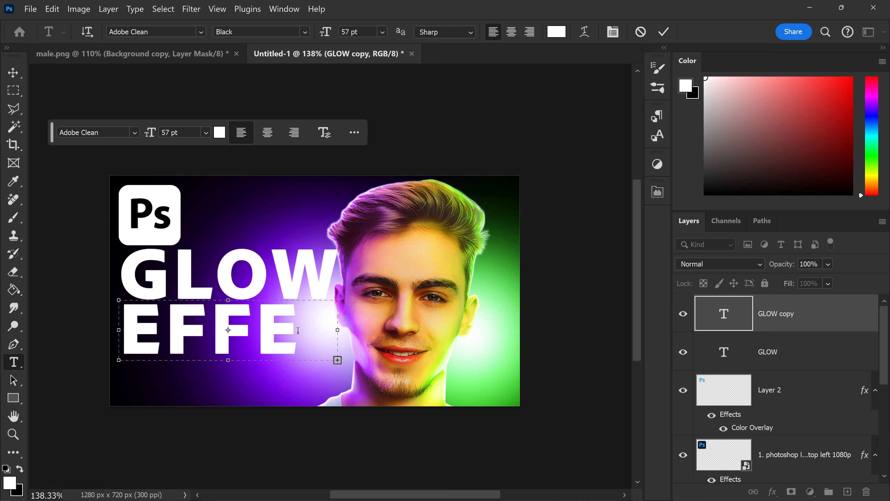
Set the EFFECT text to 45 pt and shorten its text box around the word.
scroll(277, 283, down, 3)
scroll(277, 282, left, 3)
key(ctrl+a)
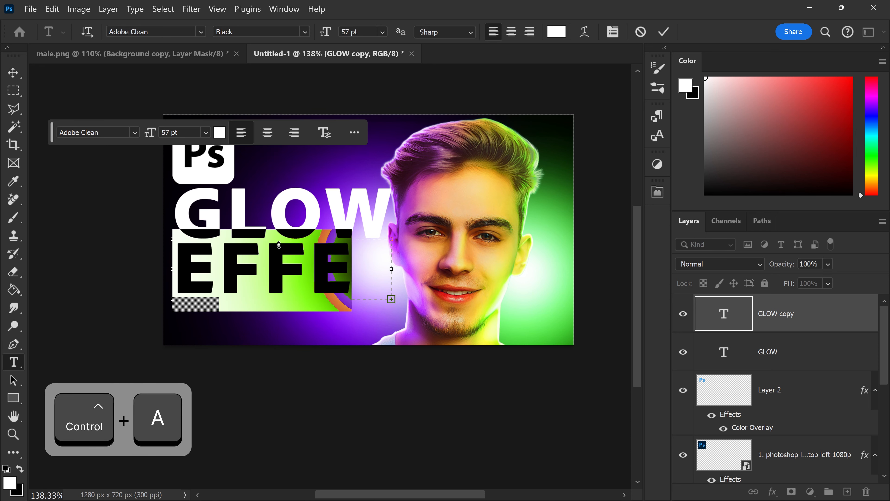
drag(326, 35, 317, 35)
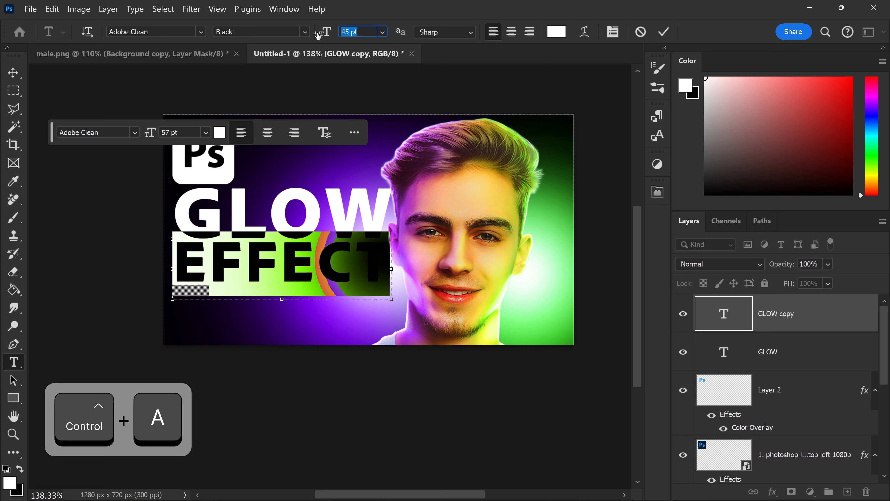
click(369, 266)
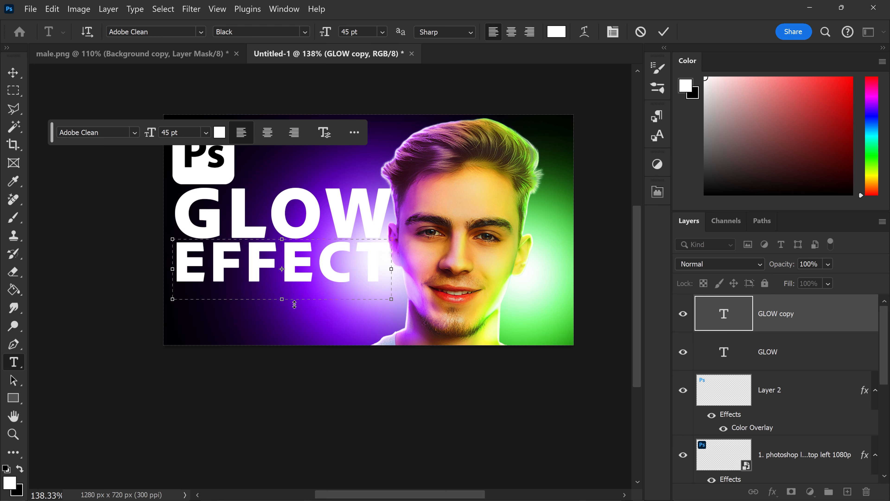
drag(285, 302, 287, 289)
click(13, 73)
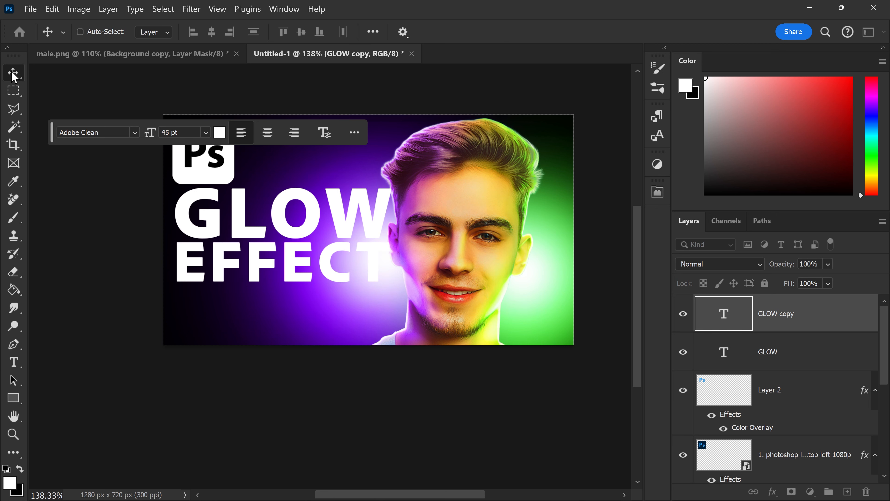
Convert the EFFECT and GLOW text layers together into one Smart Object.
shift+click(809, 348)
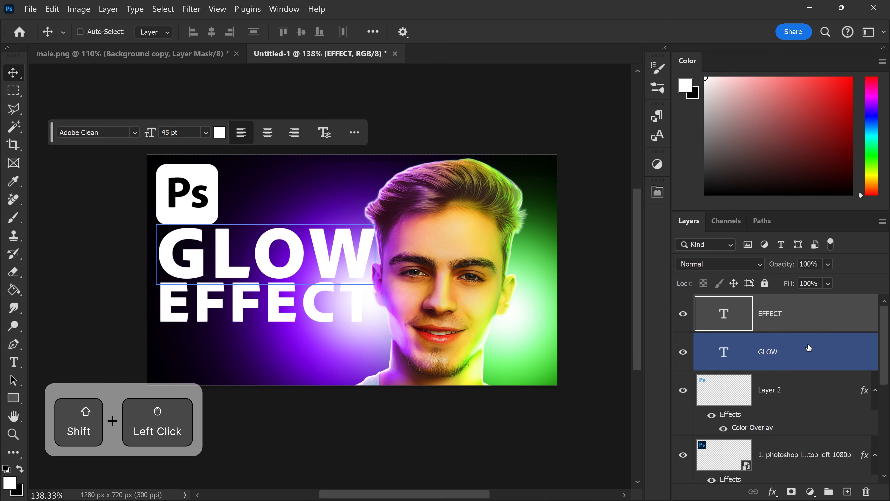
right_click(808, 349)
click(751, 351)
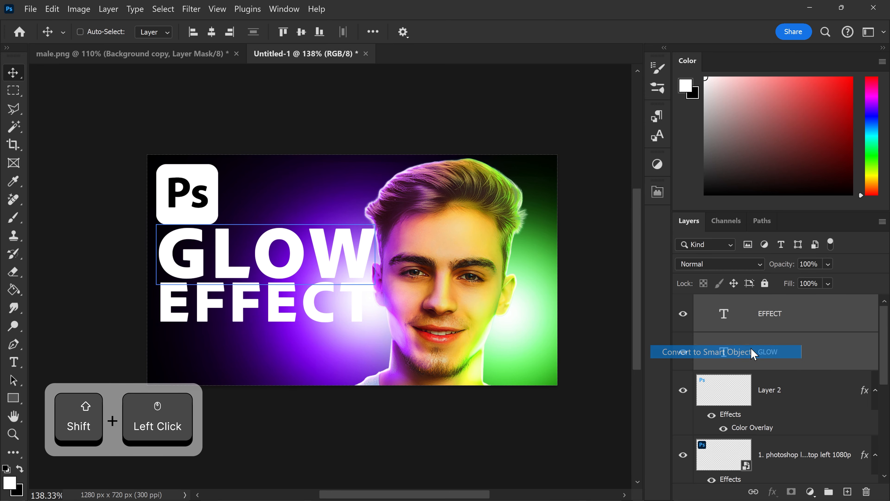
Free-transform the title into a perspective shape, pulling its upper-right corner inward, raising the lower-right corner and lowering the lower-left corner.
key(ctrl)
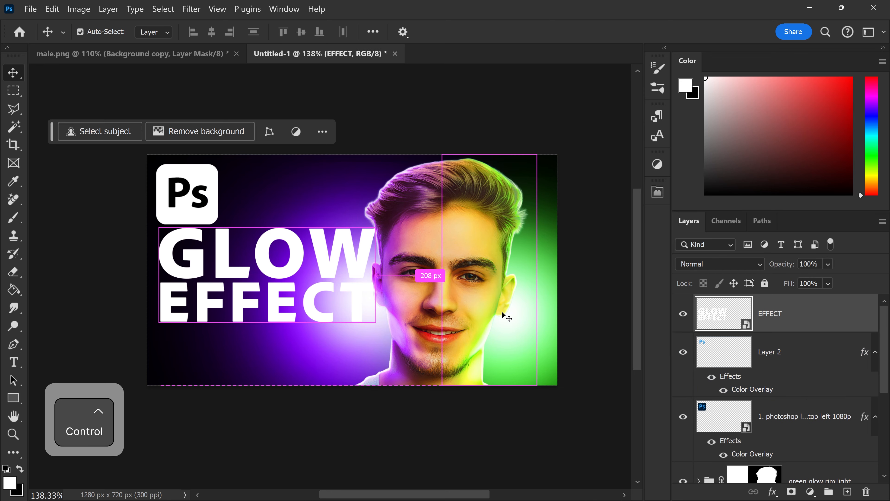
key(ctrl+t)
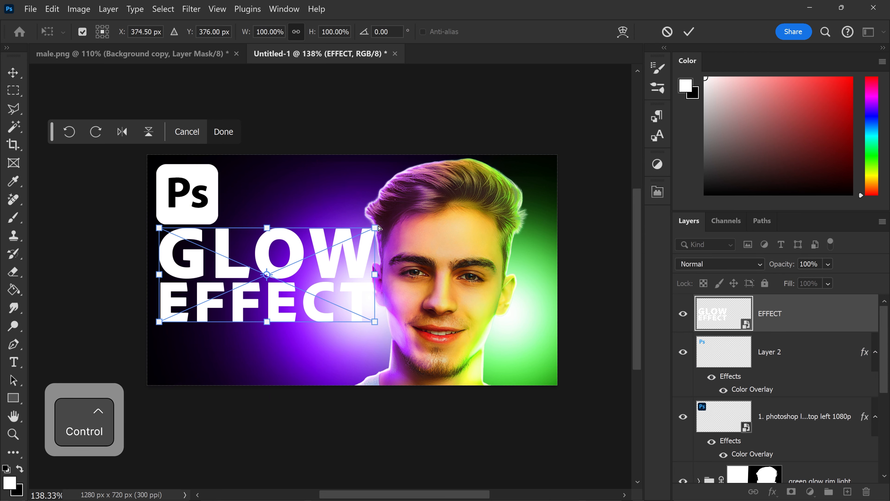
drag(376, 230, 367, 231)
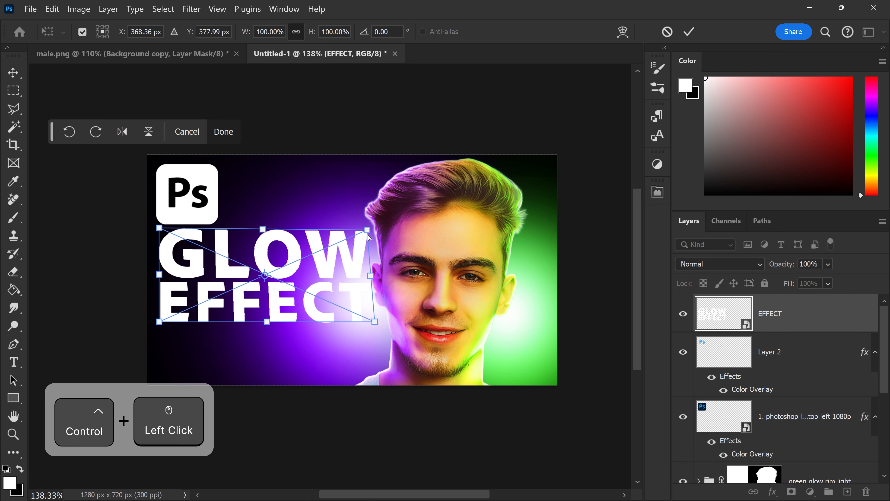
drag(375, 326, 376, 319)
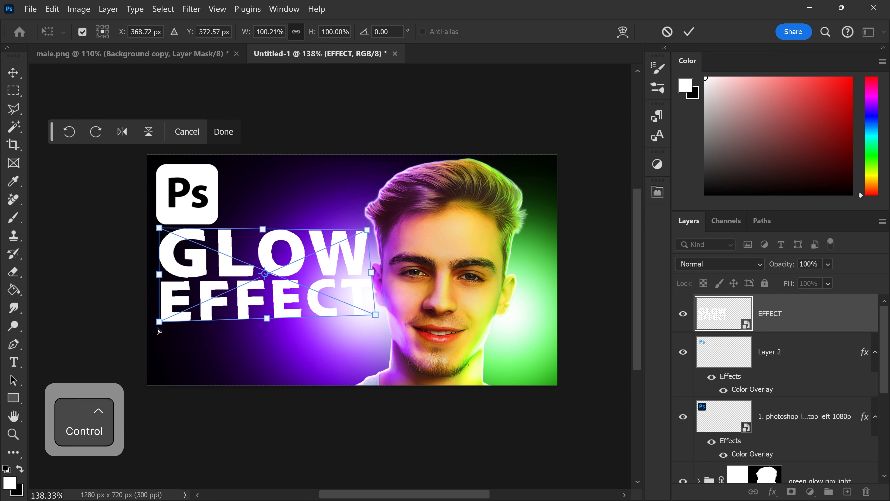
drag(160, 329, 160, 330)
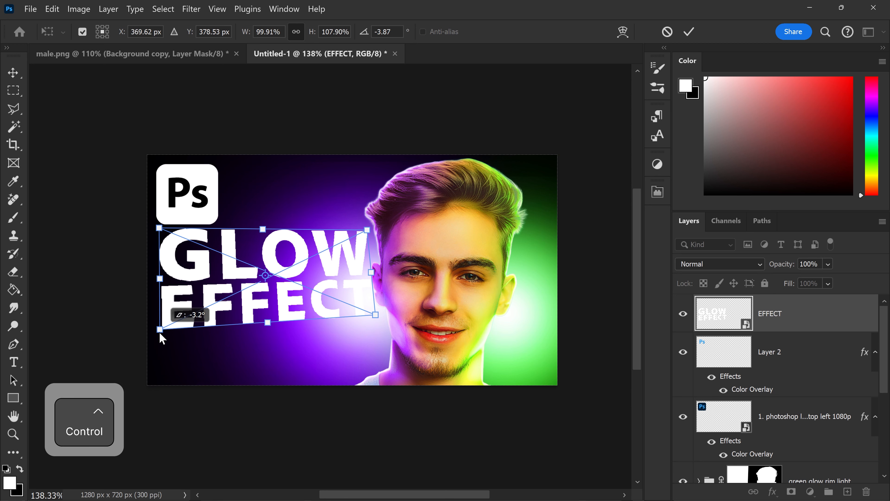
Fine-tune the corners of the distorted title so it tapers toward the face, move it slightly up, and apply the transform.
ctrl+click(160, 228)
drag(160, 229, 158, 230)
drag(160, 330, 158, 336)
drag(367, 231, 365, 231)
drag(376, 315, 378, 315)
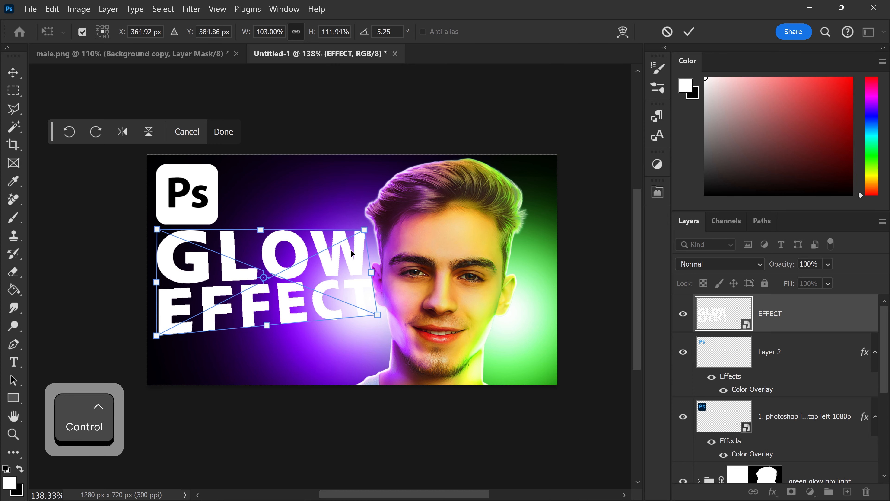
drag(370, 226, 370, 224)
drag(363, 228, 358, 231)
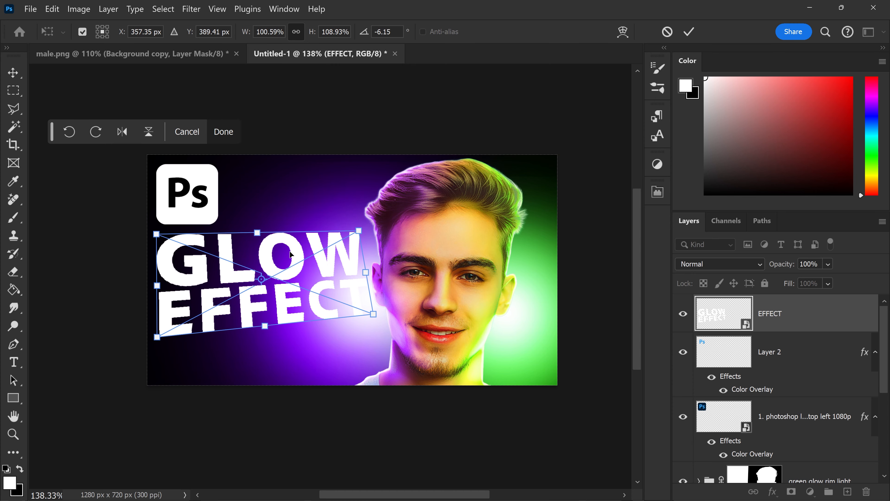
drag(291, 253, 290, 248)
key(Return)
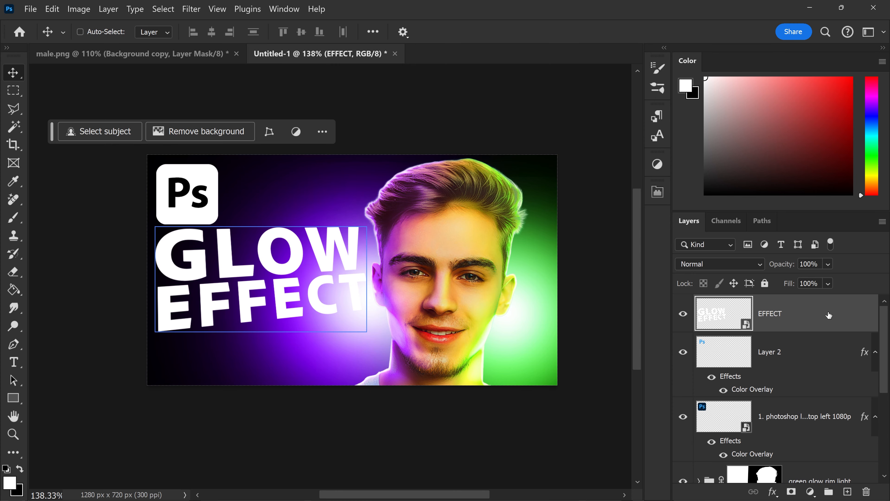
Add a 4 px black outside stroke, the mint-to-cyan gradient overlay and a drop shadow to the title Smart Object.
double_click(832, 316)
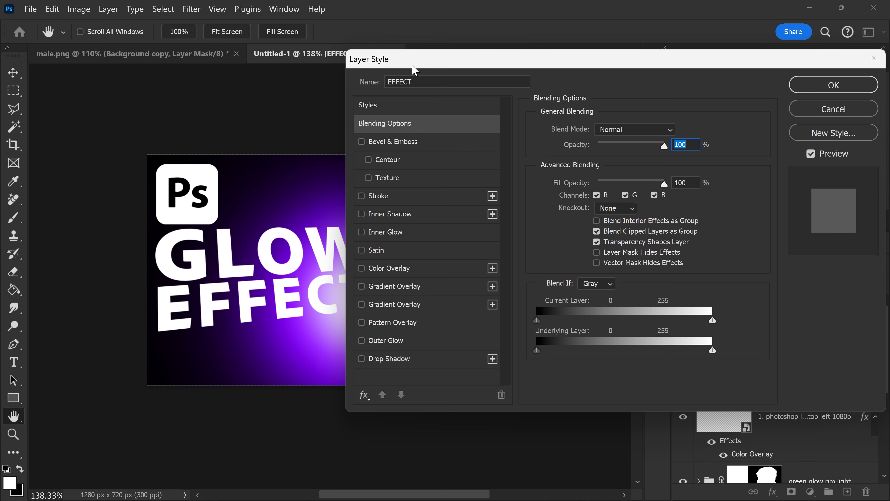
drag(413, 67, 512, 77)
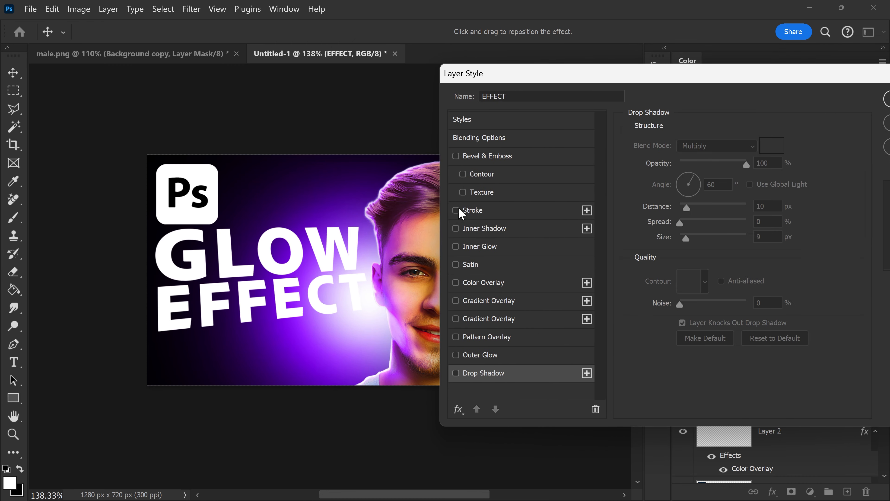
click(457, 211)
click(456, 373)
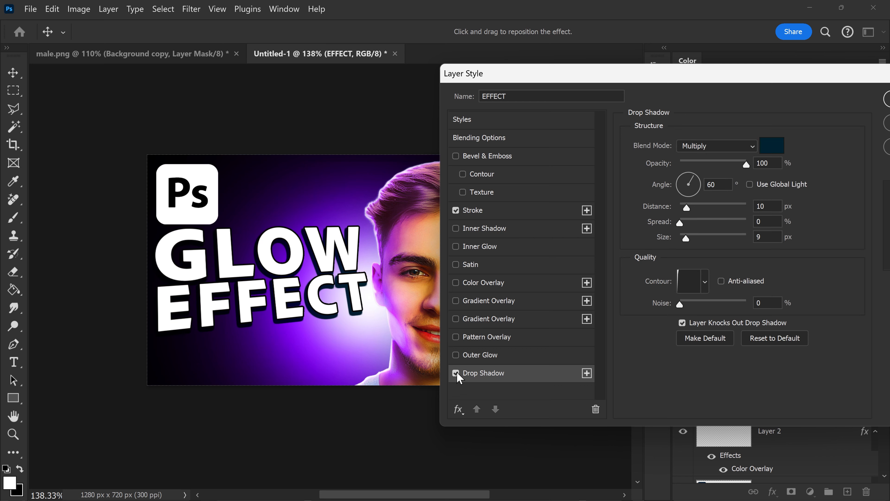
click(455, 283)
click(456, 319)
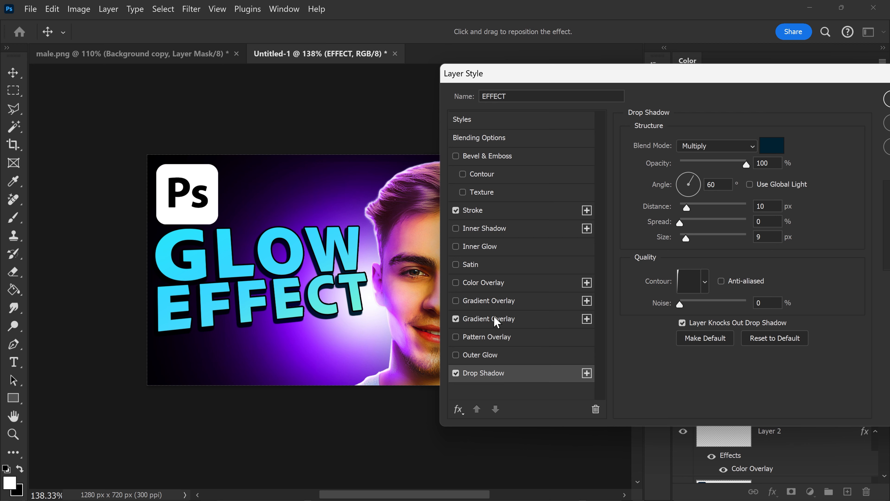
click(488, 210)
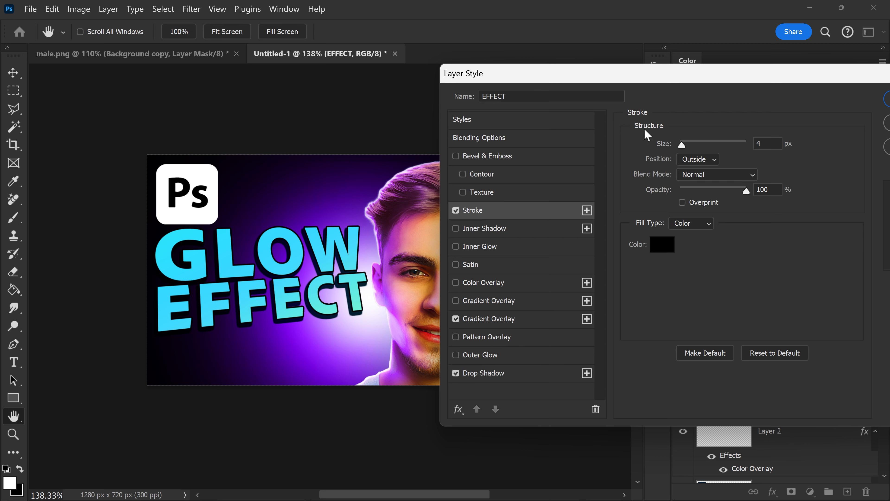
drag(695, 78, 672, 67)
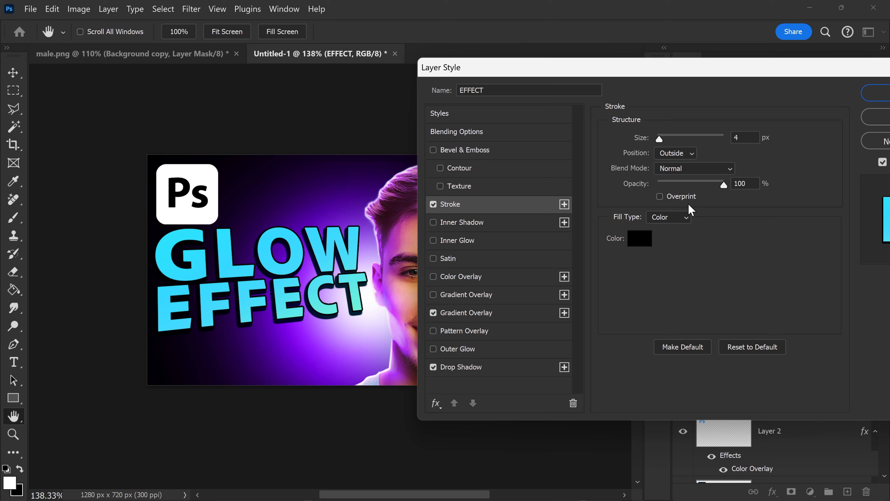
Examine the color values of the three color stops in the title's gradient overlay.
click(463, 313)
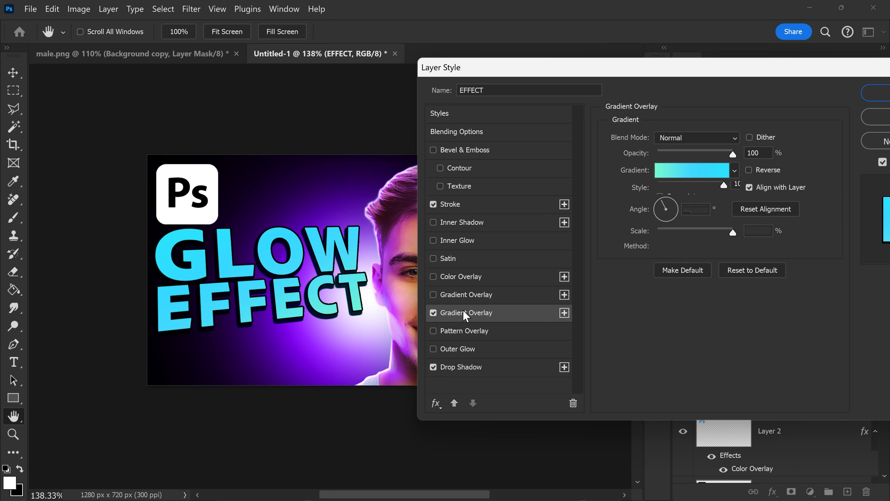
click(693, 171)
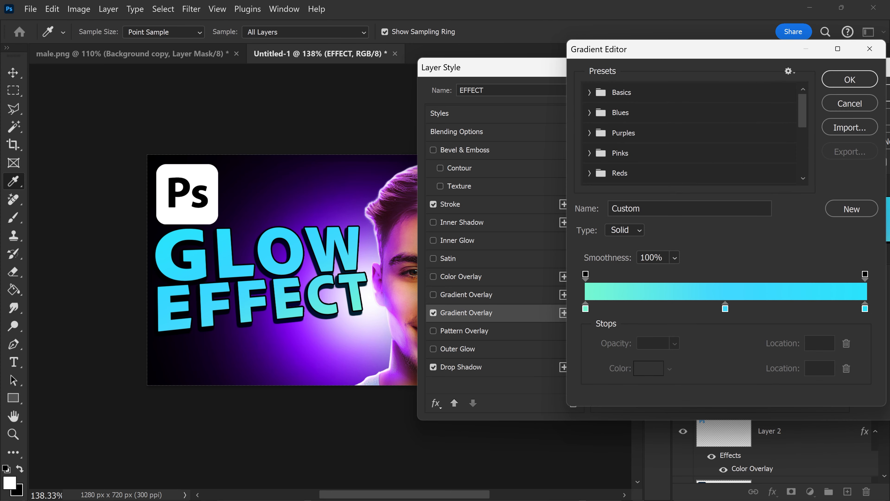
click(585, 309)
click(649, 368)
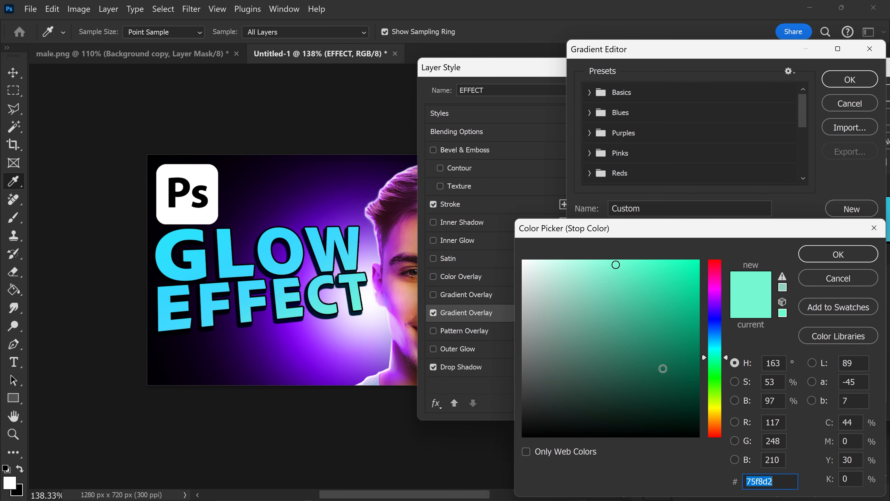
click(835, 283)
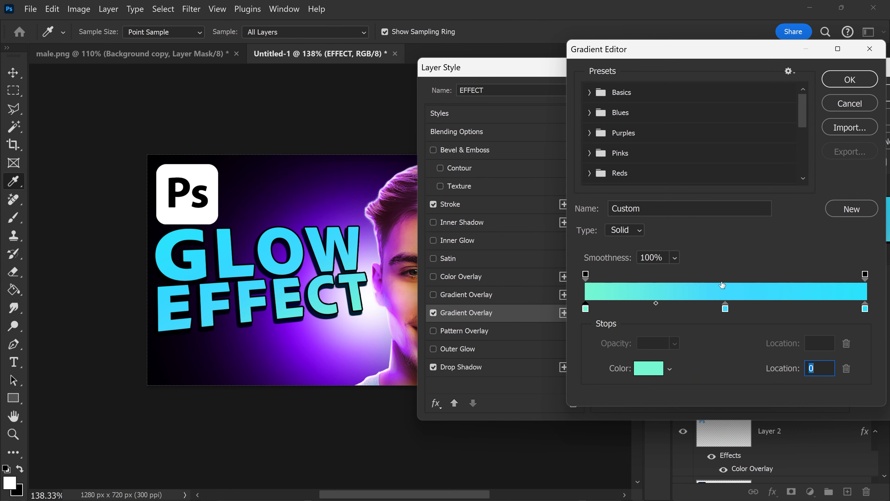
click(726, 309)
click(650, 366)
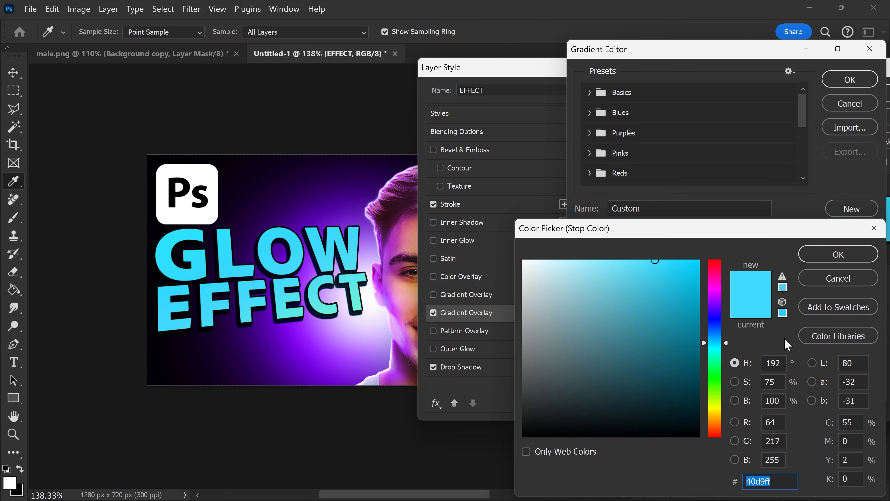
click(819, 283)
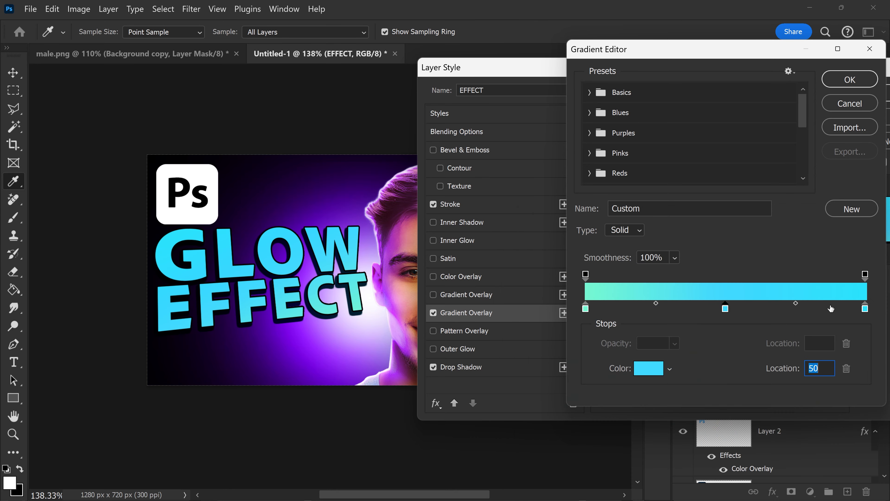
click(864, 308)
click(651, 368)
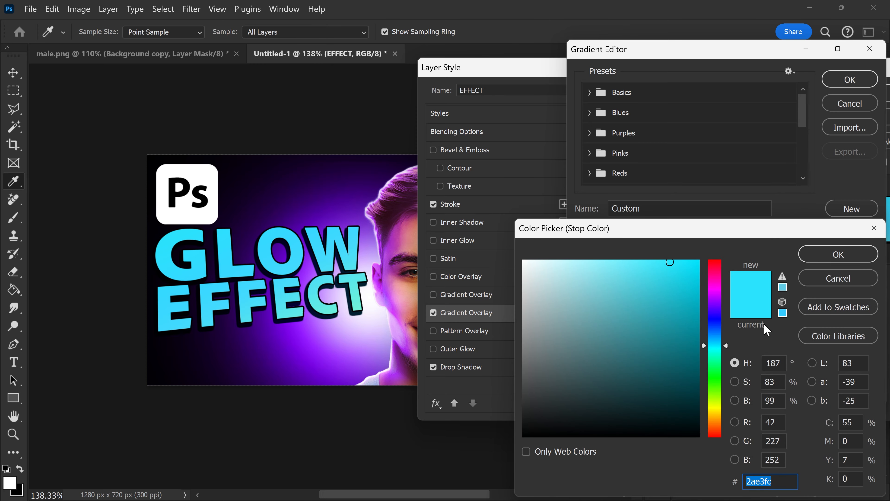
click(819, 279)
click(852, 105)
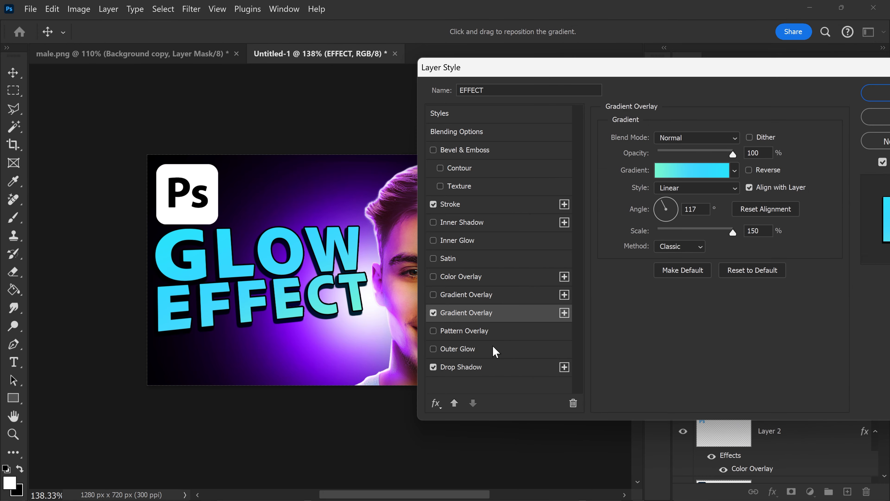
Keep the title's drop shadow color at 002230 and give the shadow a steep custom contour with a point at input 3%, output 87%.
click(469, 369)
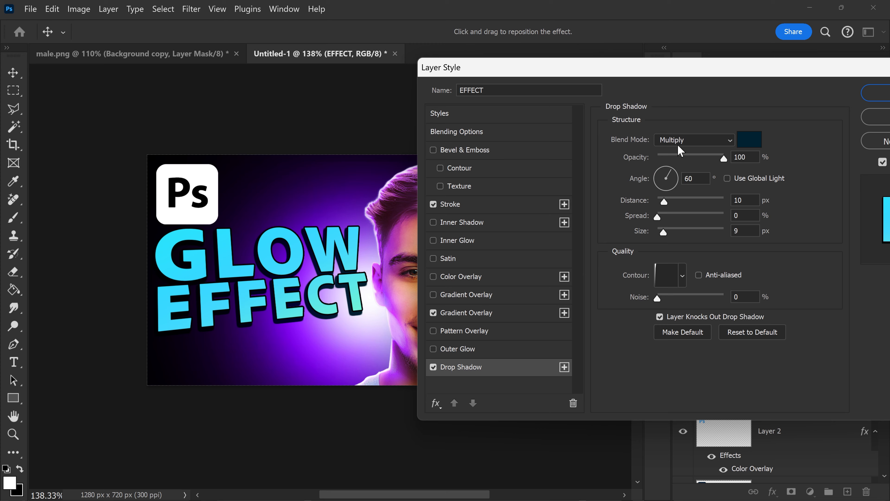
click(750, 139)
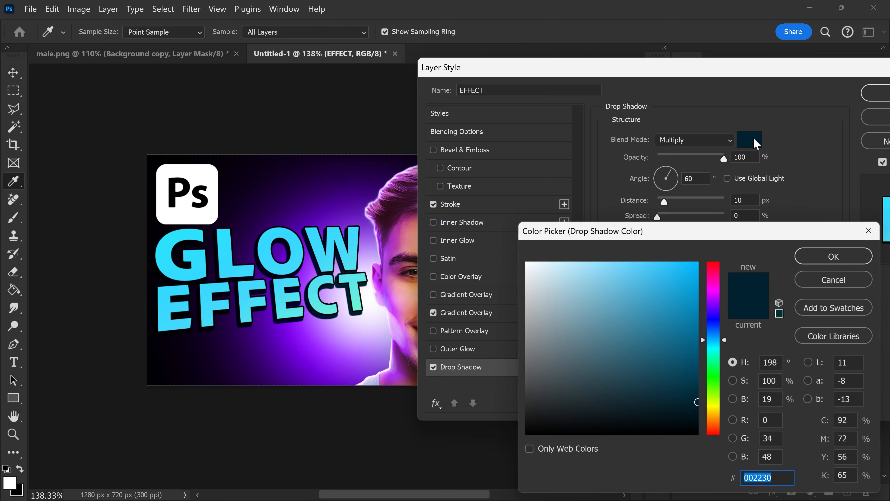
click(838, 254)
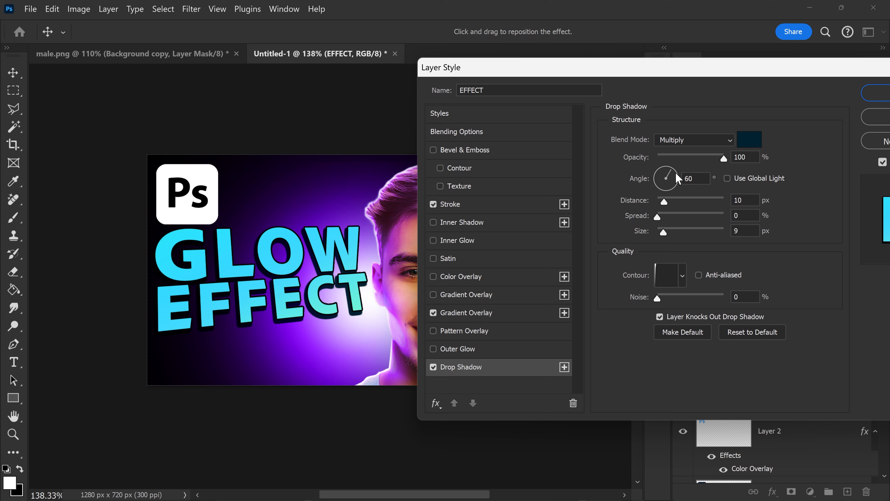
click(683, 279)
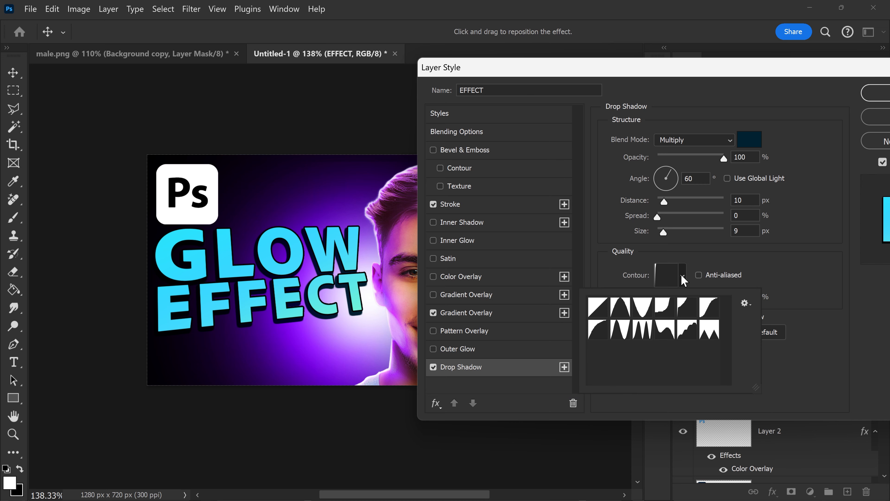
click(688, 308)
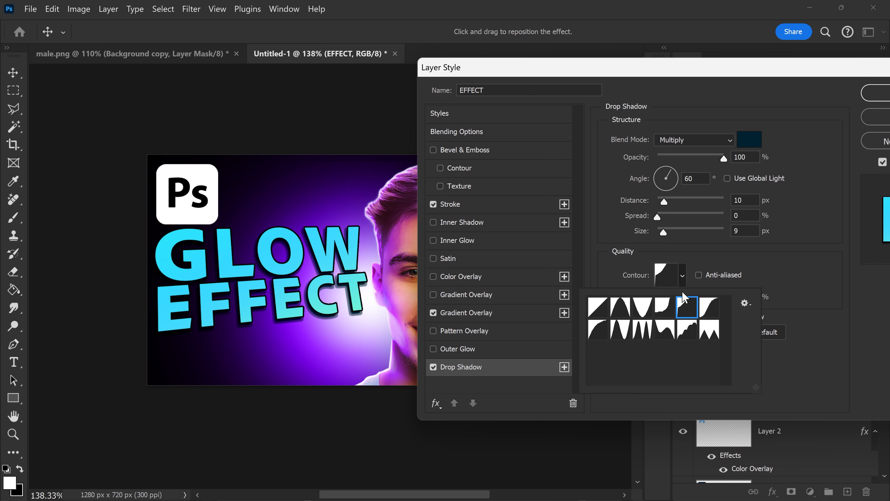
click(666, 277)
drag(430, 197, 385, 169)
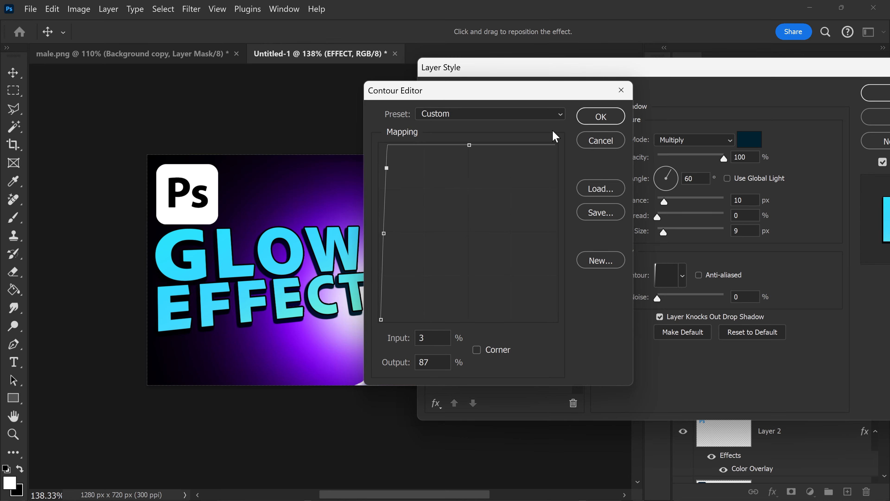
click(597, 116)
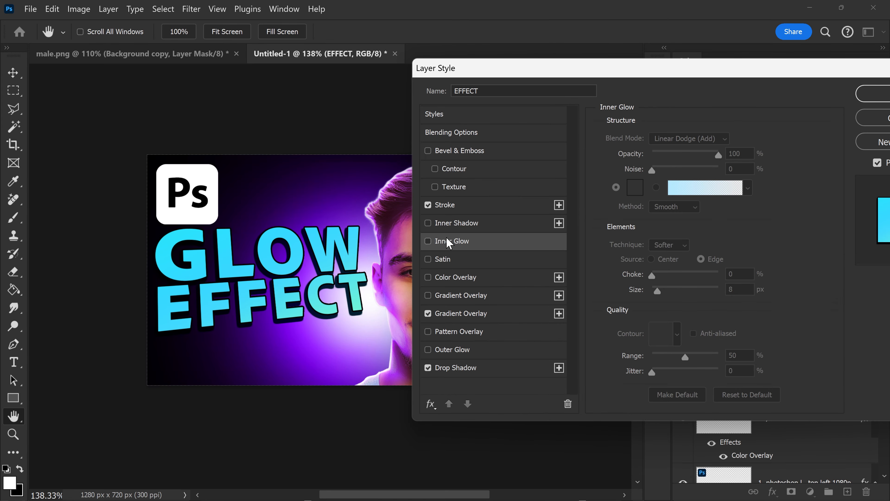
Add an inner glow to the title with the light blue color b5e9ff.
click(428, 241)
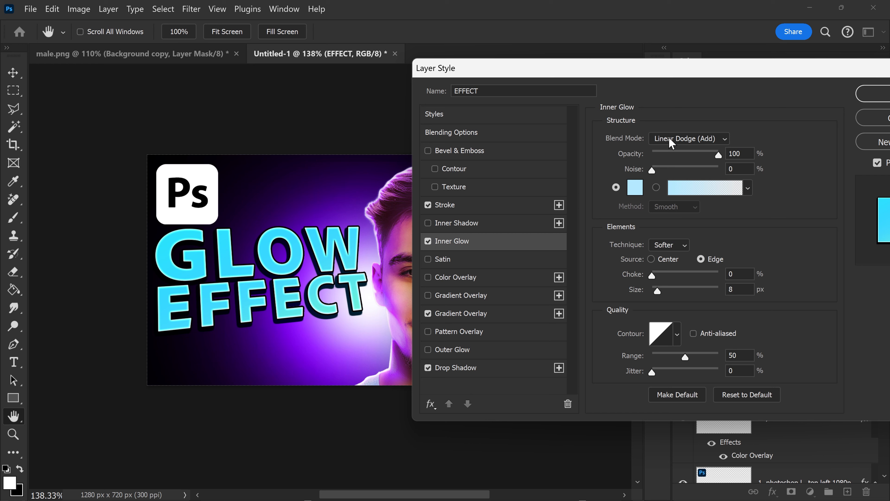
click(633, 190)
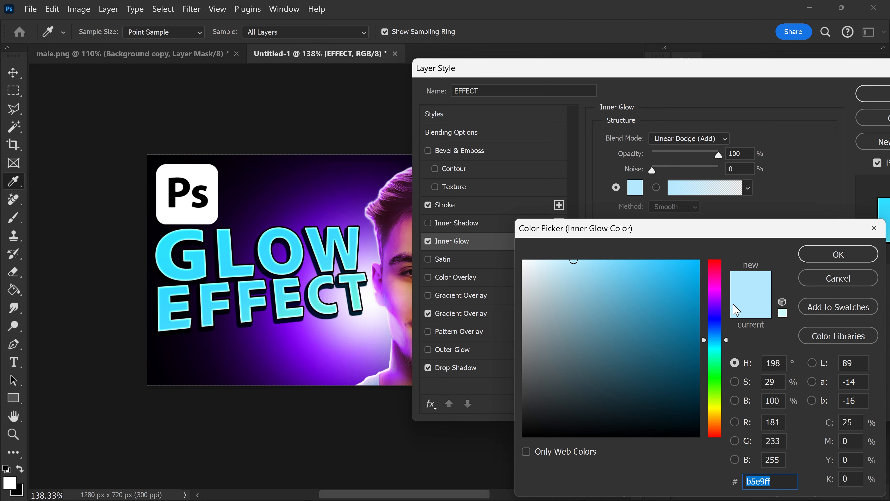
click(827, 257)
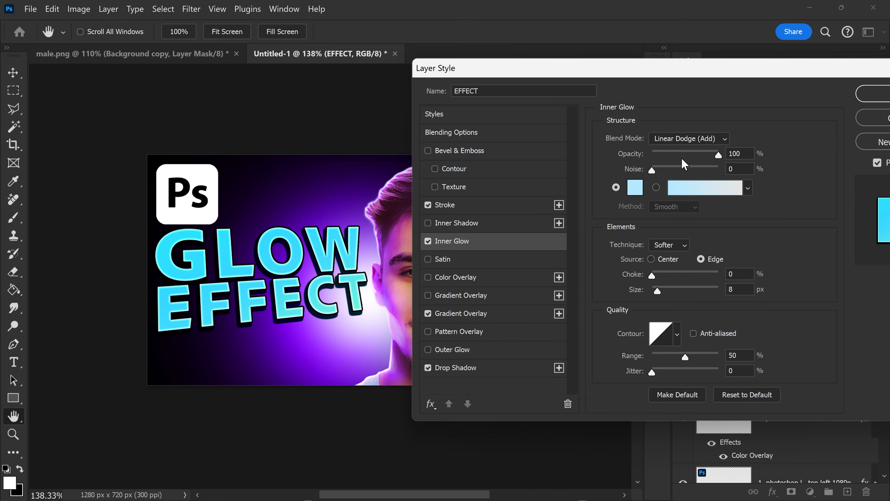